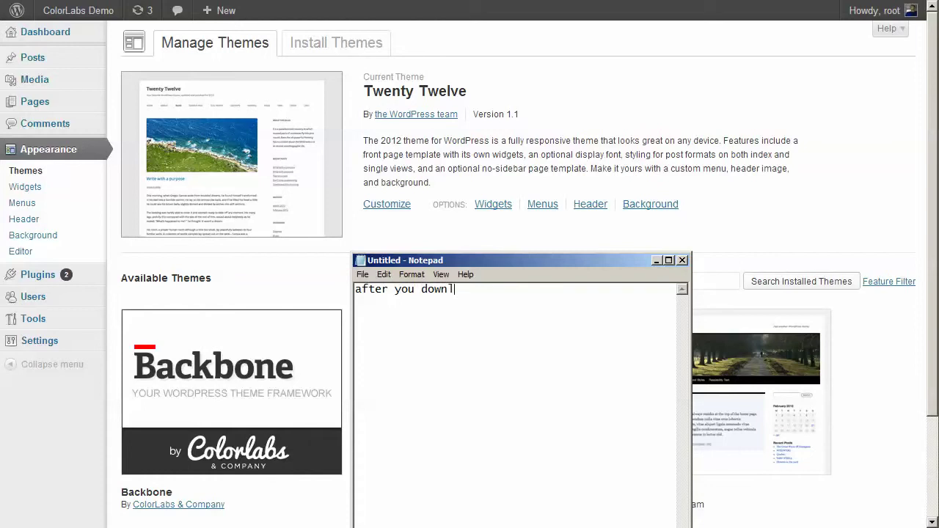
# Continue the Notepad note so it reads "after you download your theme package from ColorLabs"
pyautogui.write('me p')
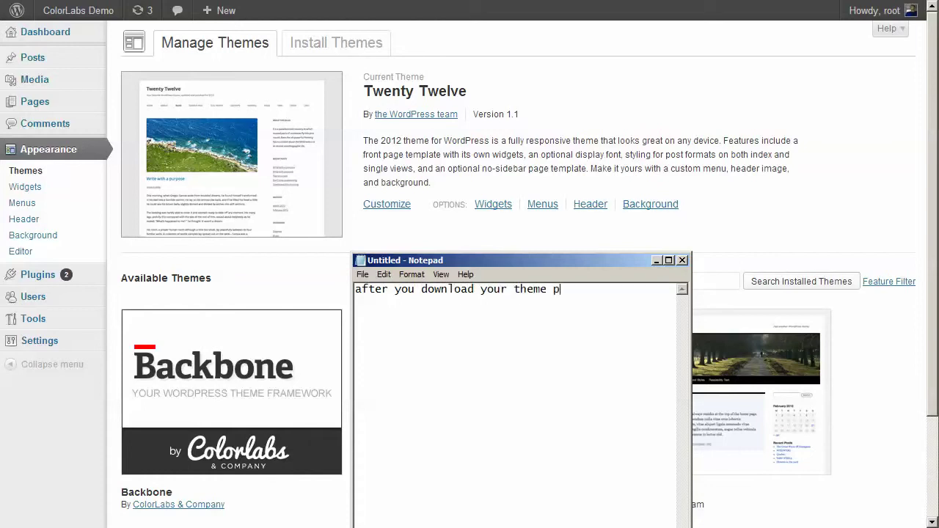
pyautogui.write('ackage fr')
pyautogui.write('om member')
pyautogui.press('BackSpace')
pyautogui.press('BackSpace')
pyautogui.press('BackSpace')
pyautogui.press('BackSpace')
pyautogui.press('BackSpace')
pyautogui.press('BackSpace')
pyautogui.press('BackSpace')
pyautogui.write('ColorLabs')
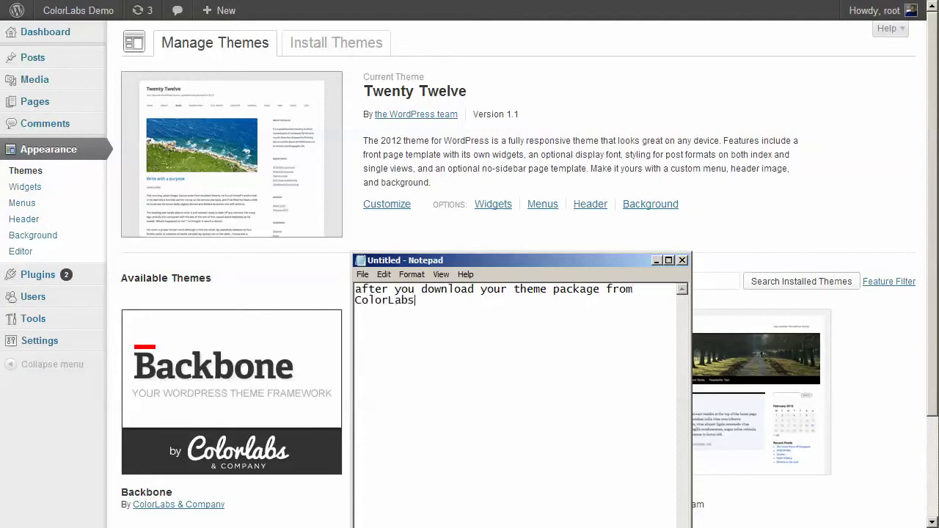
# Complete the note's sentence with "member page, you can go to this page (appearance > themes) and install your theme from this page"
pyautogui.write(' member pag')
pyautogui.write('e, you ca')
pyautogui.write('n go')
pyautogui.press('BackSpace')
pyautogui.write('go to this page ')
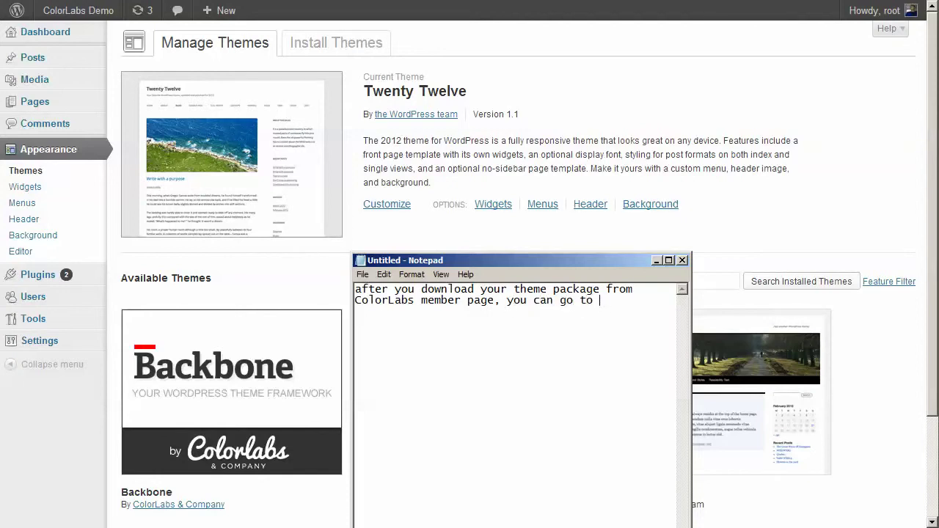
pyautogui.write('(apparen')
pyautogui.press('BackSpace')
pyautogui.press('BackSpace')
pyautogui.press('BackSpace')
pyautogui.press('BackSpace')
pyautogui.write('earance > them')
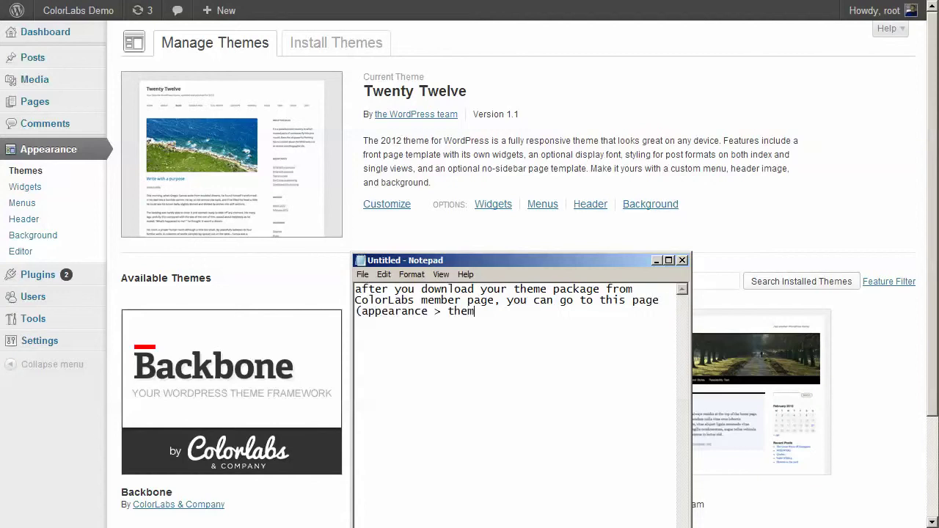
pyautogui.write('es) and install your theme')
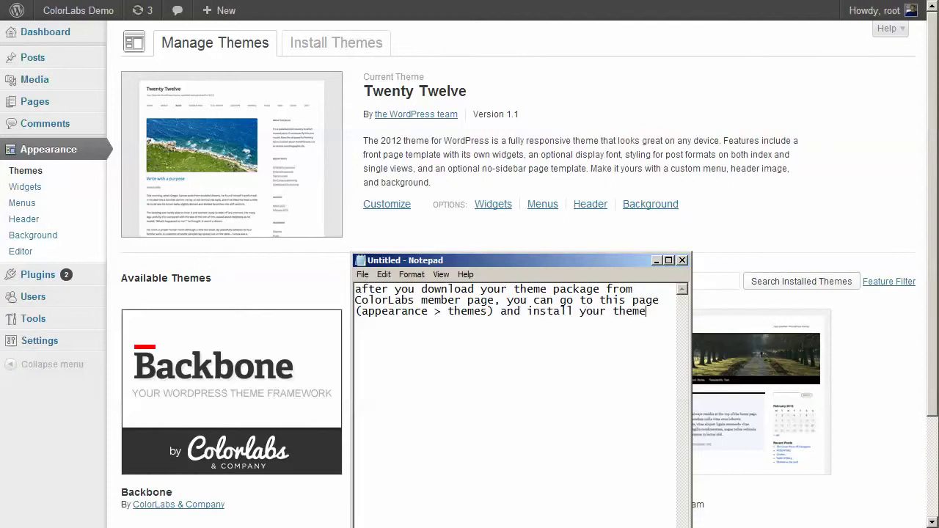
pyautogui.write(' from this page')
# Switch to the WordPress admin and open the theme upload page for .zip packages
pyautogui.hotkey('alt', 'Tab')
pyautogui.click(336, 43)
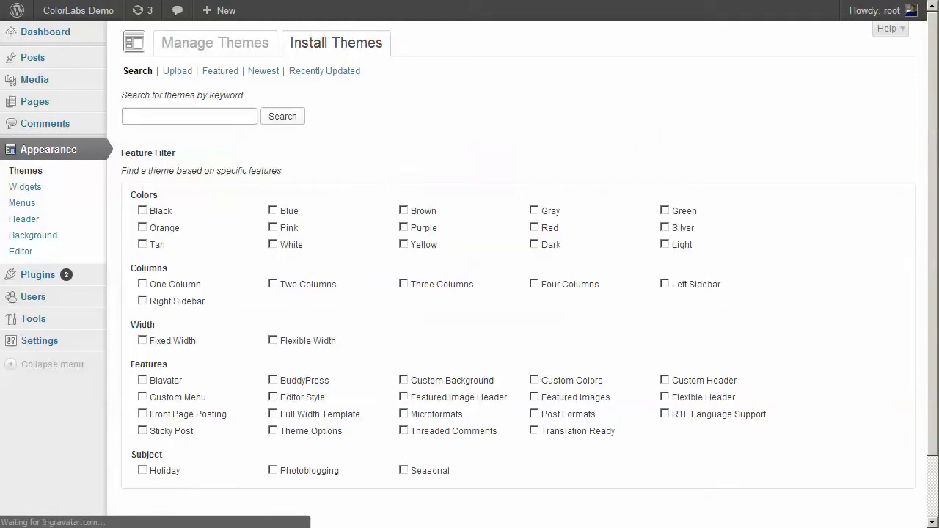
pyautogui.click(178, 71)
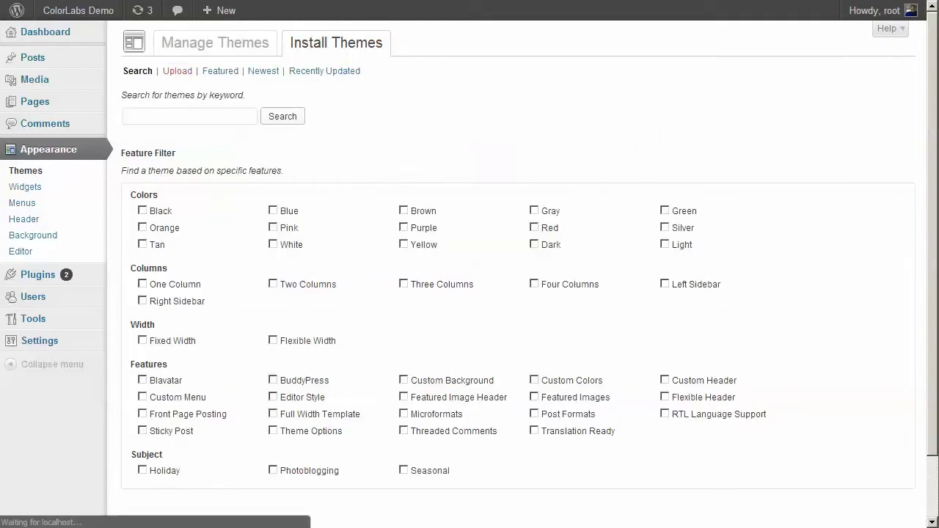
# Install the theme package opulence113.zip from the removable disk and activate it
pyautogui.click(155, 152)
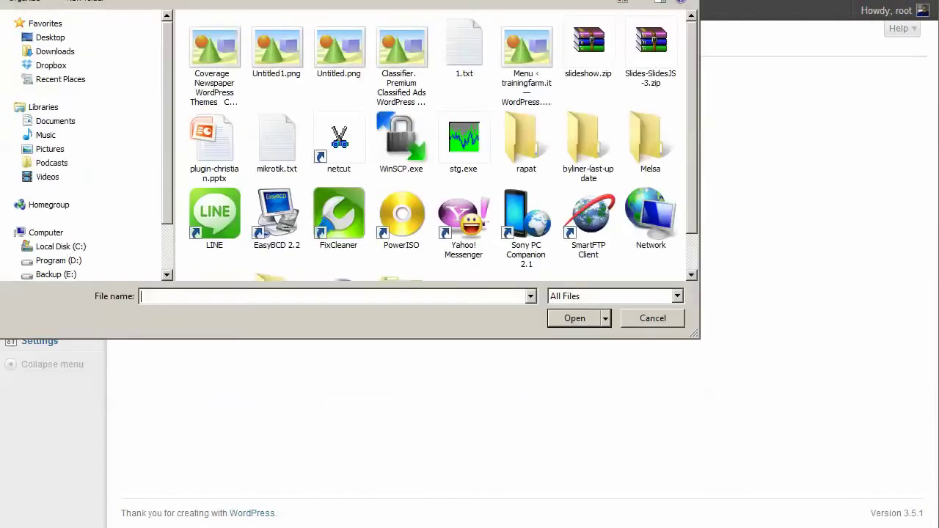
pyautogui.click(40, 233)
pyautogui.doubleClick(411, 145)
pyautogui.doubleClick(218, 120)
pyautogui.write('op')
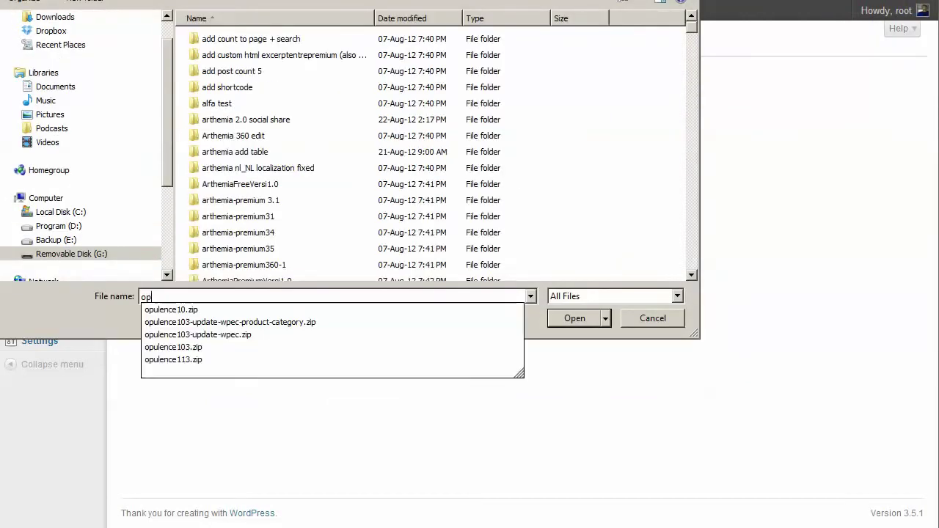
pyautogui.press('Up')
pyautogui.press('Return')
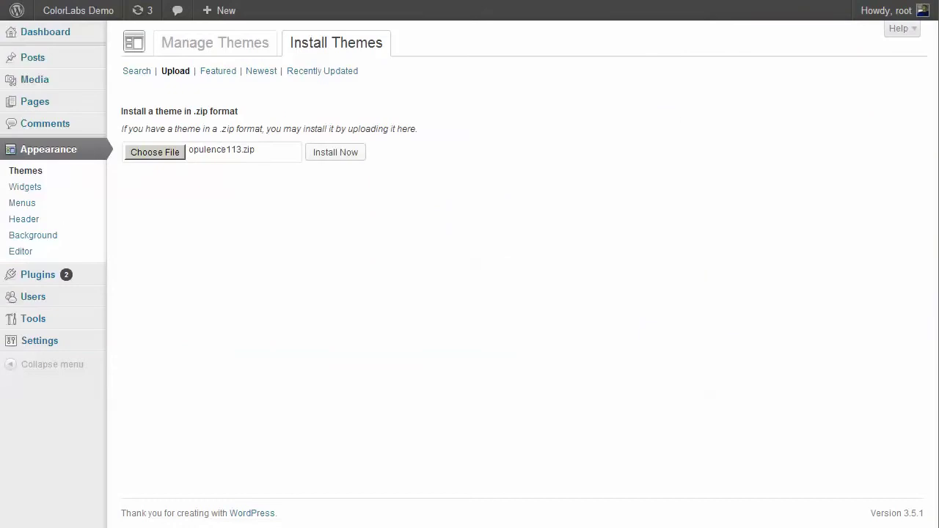
pyautogui.click(336, 151)
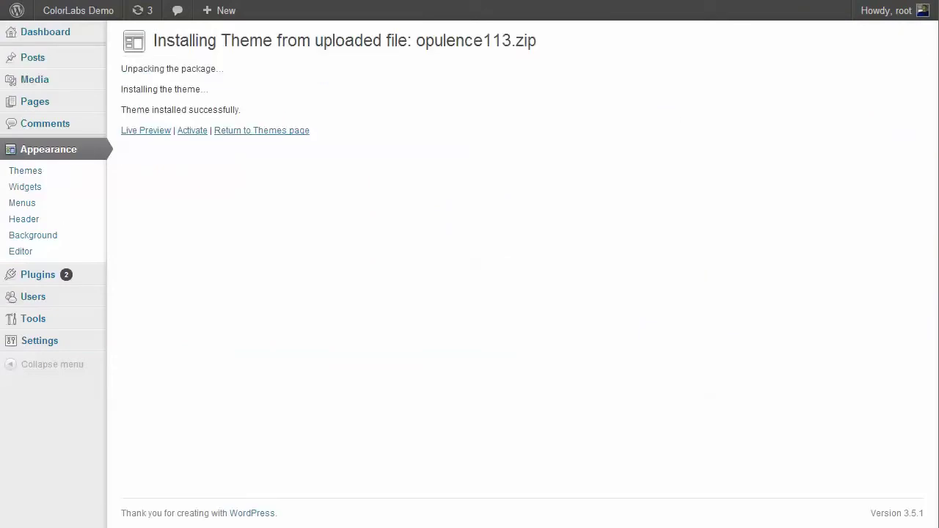
pyautogui.click(192, 130)
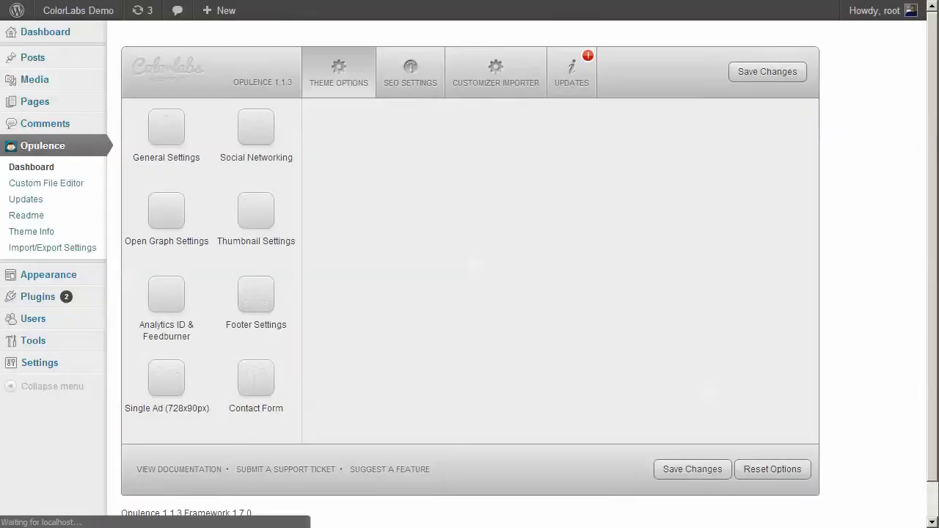
# Switch to Notepad and replace the note with "after you activate this theme, you will see a red notification icon displayed at 'updates' tab."
pyautogui.hotkey('alt', 'Tab')
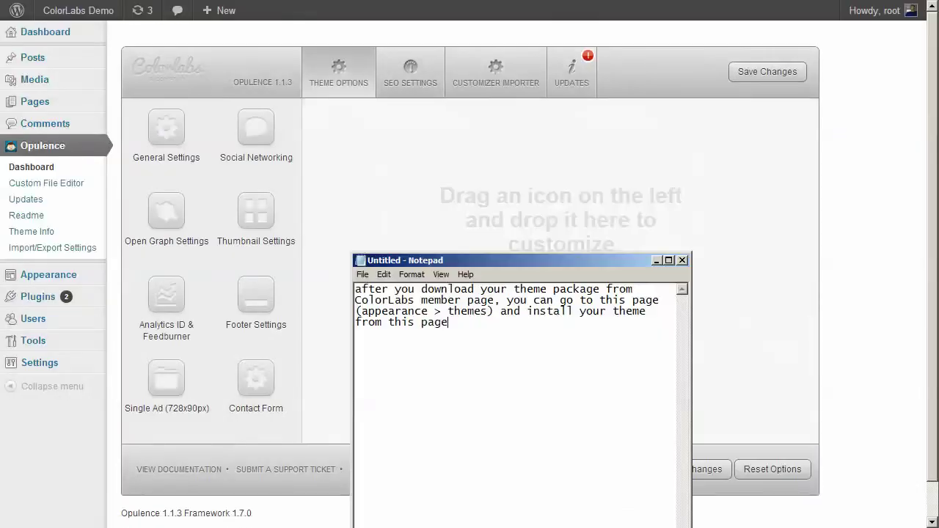
pyautogui.hotkey('ctrl', 'a')
pyautogui.write('afte')
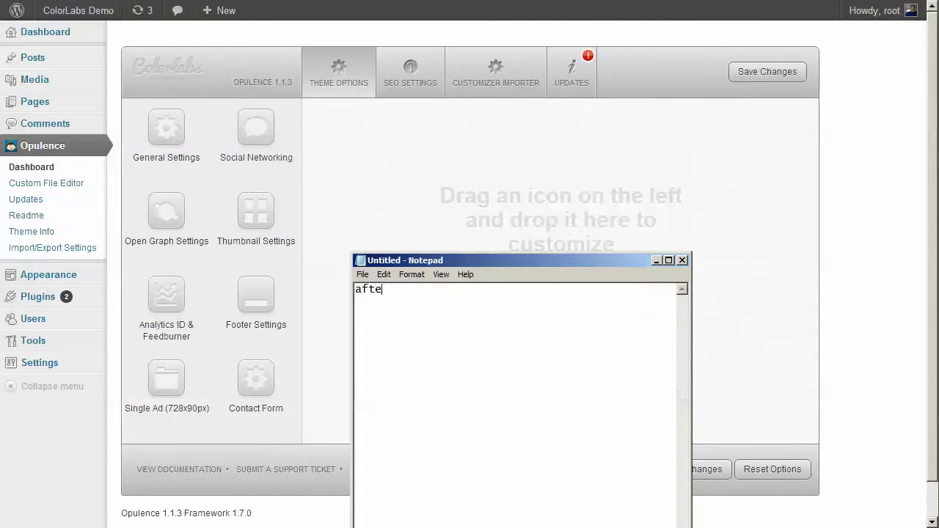
pyautogui.write('r you activate this th')
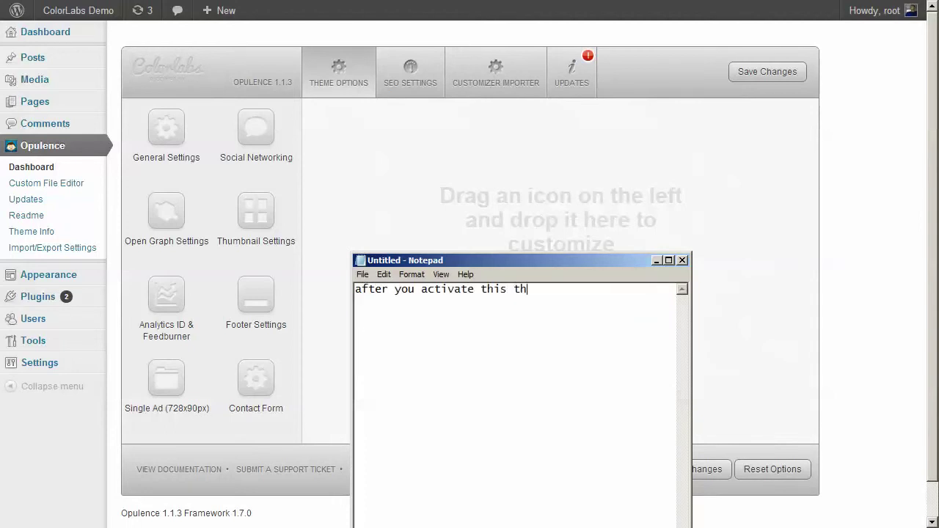
pyautogui.write('eme, you will see a ')
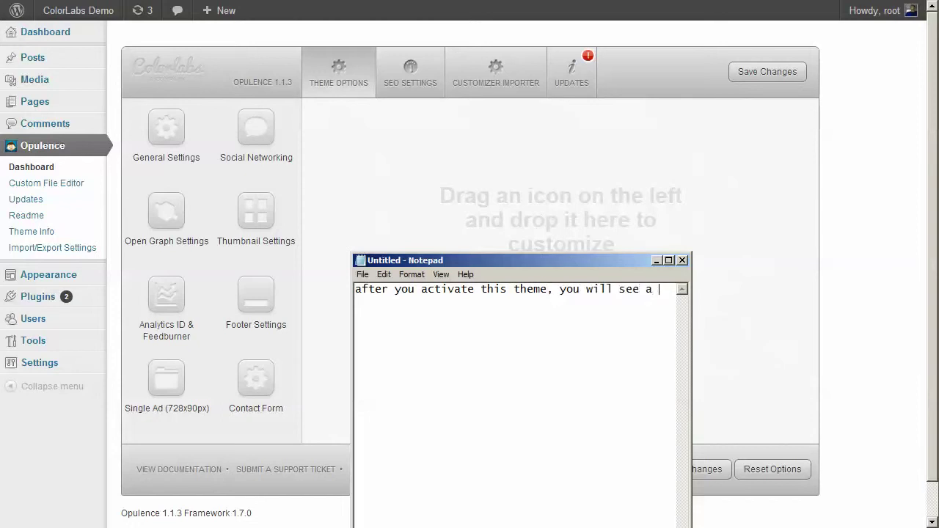
pyautogui.write('red notification ic')
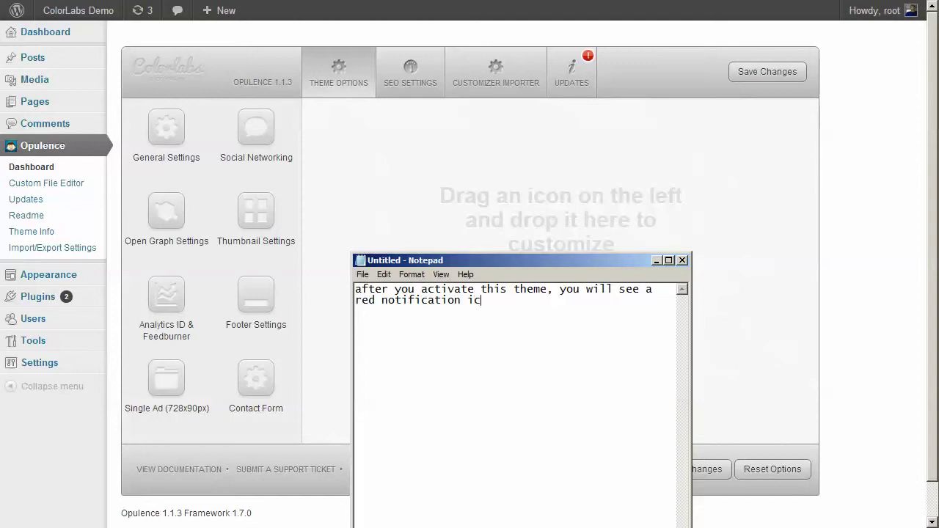
pyautogui.write("on displaeyed at 'updates' tab.")
# Add a new paragraph to the note reading "make sure if you update your theme first before start using them"
pyautogui.press('Return')
pyautogui.press('Return')
pyautogui.write('make sure ')
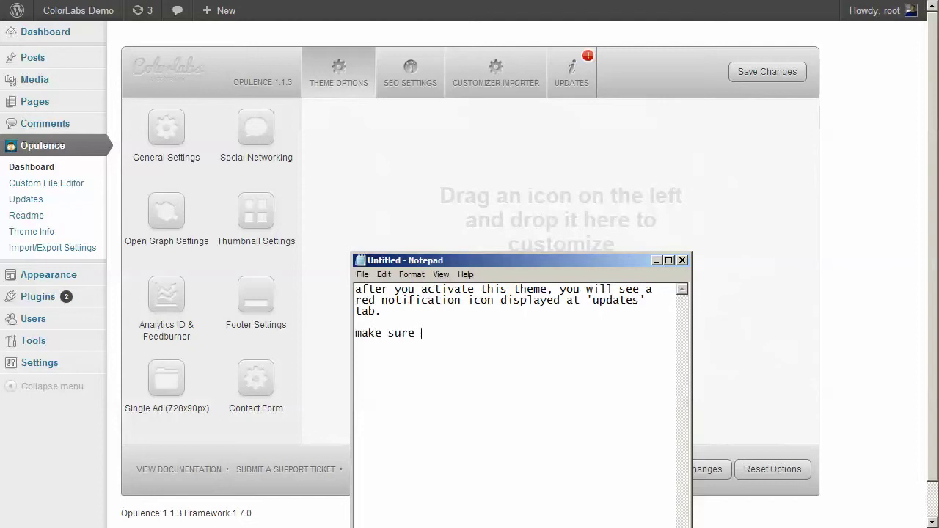
pyautogui.write('if you update your theme first befor')
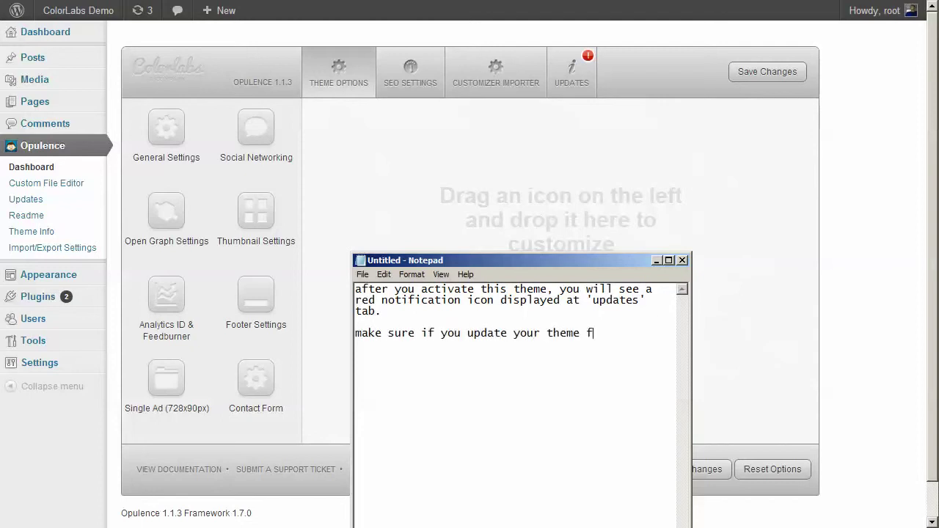
pyautogui.write('e act')
pyautogui.press('BackSpace')
pyautogui.press('BackSpace')
pyautogui.press('BackSpace')
pyautogui.write('start using th')
pyautogui.write('eme')
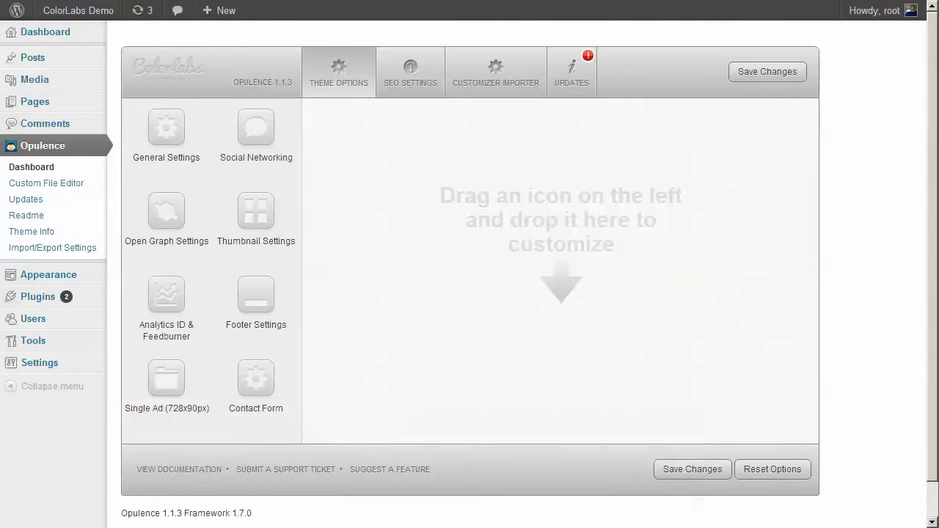
# Switch to WordPress and open the Opulence theme's Updates page
pyautogui.click(572, 72)
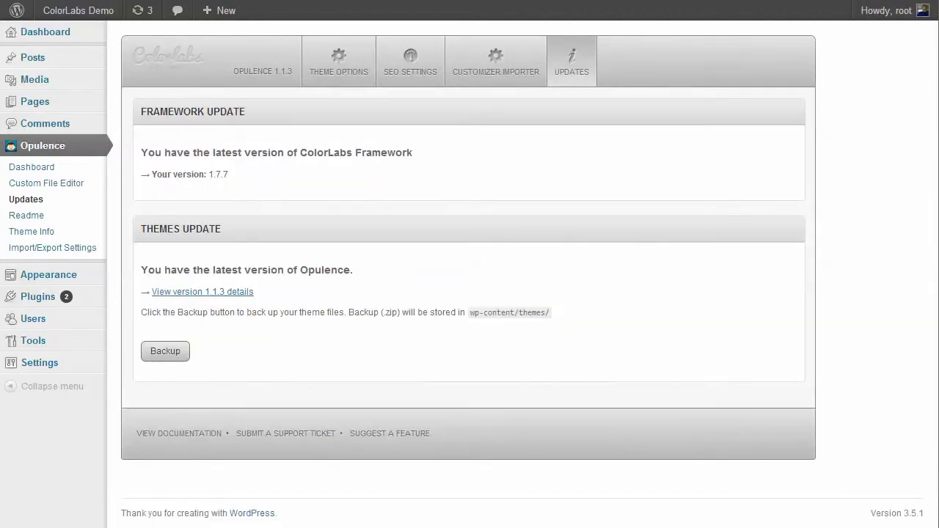
# In Notepad, replace the note with "framework update will bring many new features or a bug fixes, so make sure if updating is your top priority."
pyautogui.hotkey('alt', 'Tab')
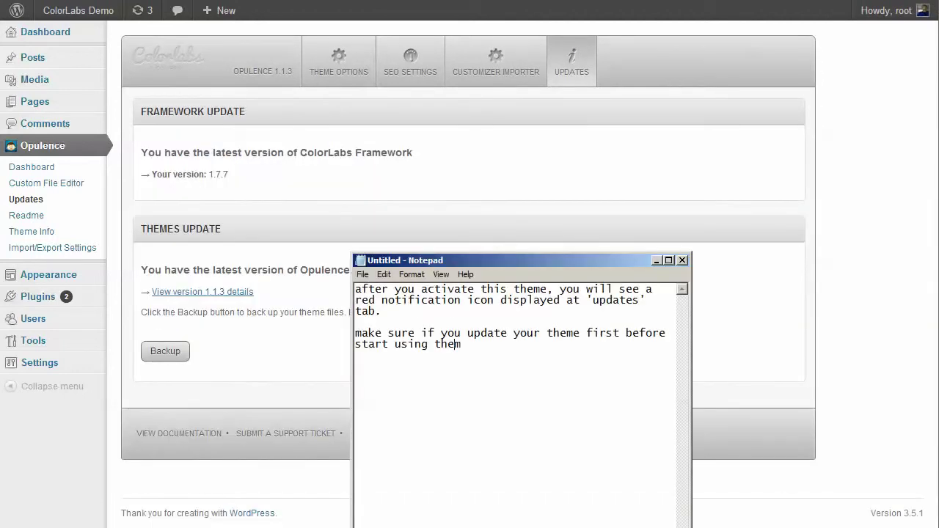
pyautogui.hotkey('ctrl', 'a')
pyautogui.write('fr')
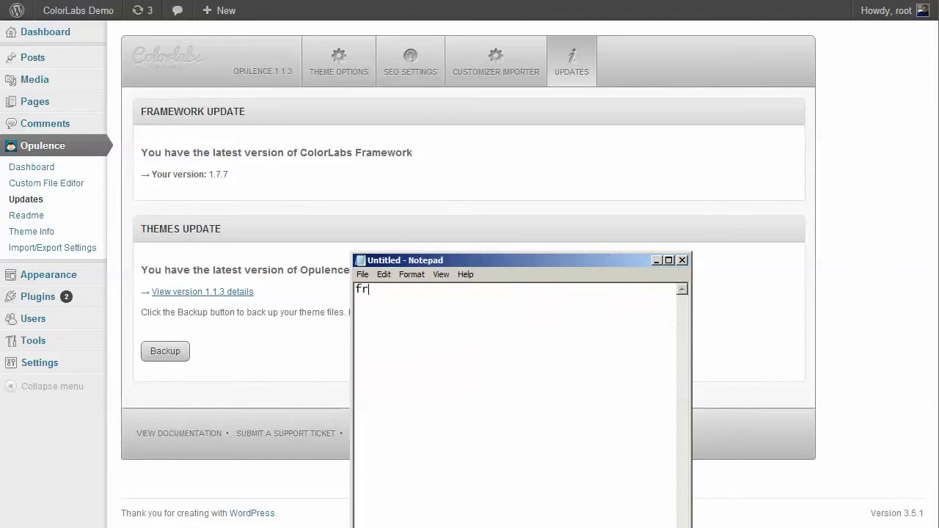
pyautogui.write('amework update will bring many new features or a bug fie')
pyautogui.press('BackSpace')
pyautogui.write('xes, so ')
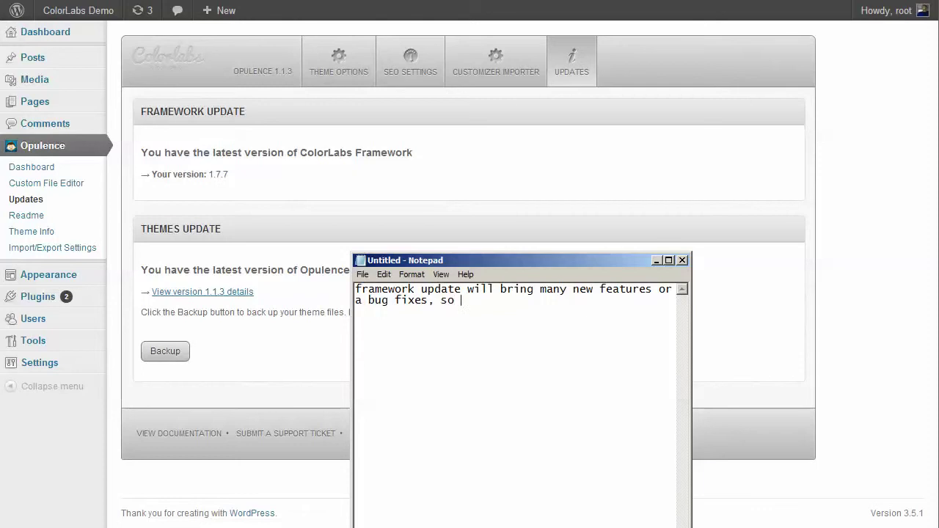
pyautogui.write('makre sure if updating is your top pro')
pyautogui.press('BackSpace')
pyautogui.write('iority.')
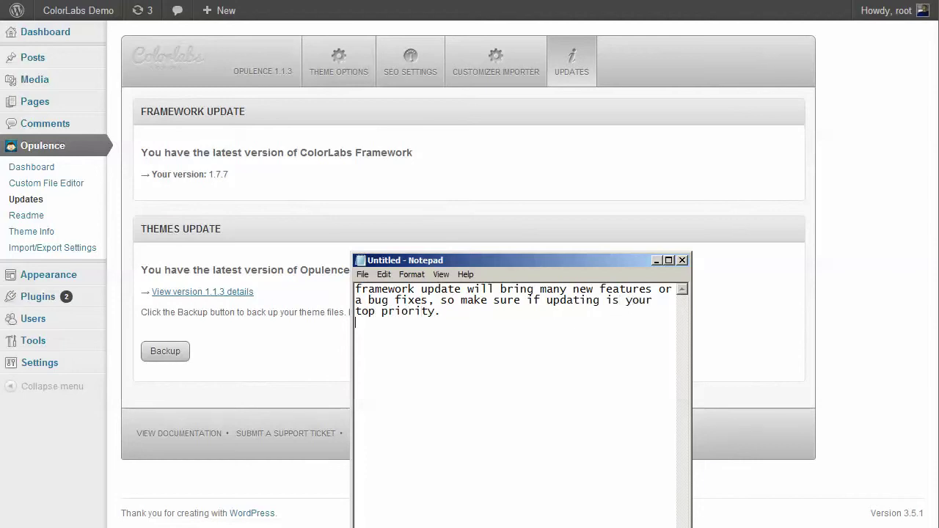
# Add a paragraph reading "also if you already modify your theme files, make an update is not wise decision since all of your modifications will be gone."
pyautogui.press('Return')
pyautogui.write('also if you already modif')
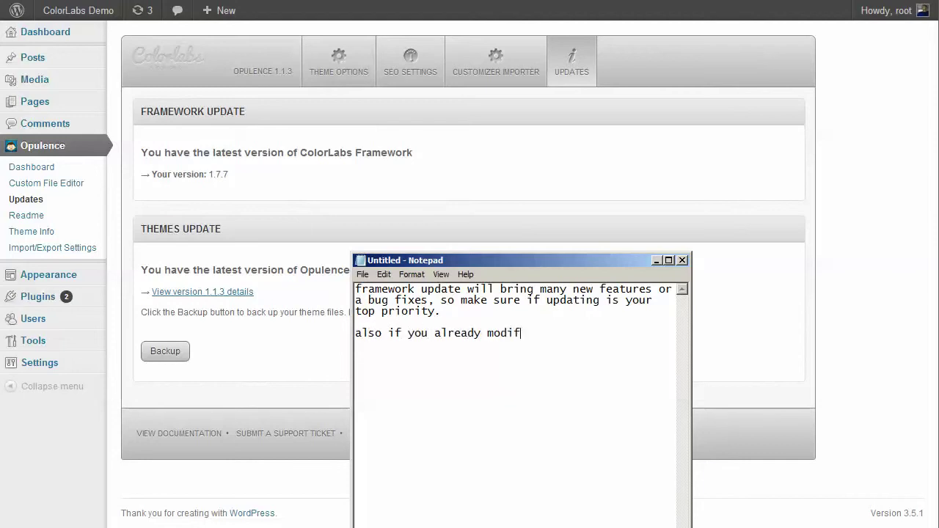
pyautogui.write('y your theme files, ')
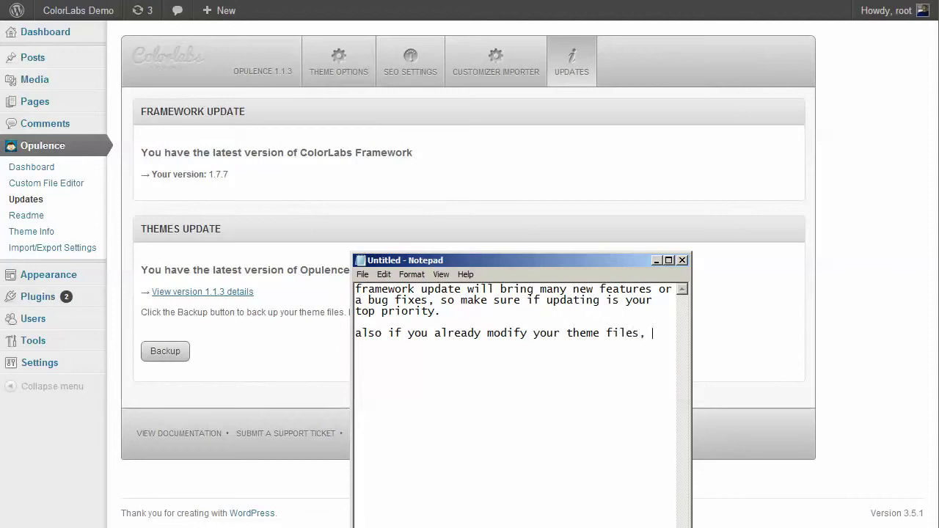
pyautogui.write('make an update is not wis')
pyautogui.press('BackSpace')
pyautogui.press('BackSpace')
pyautogui.write('se decision')
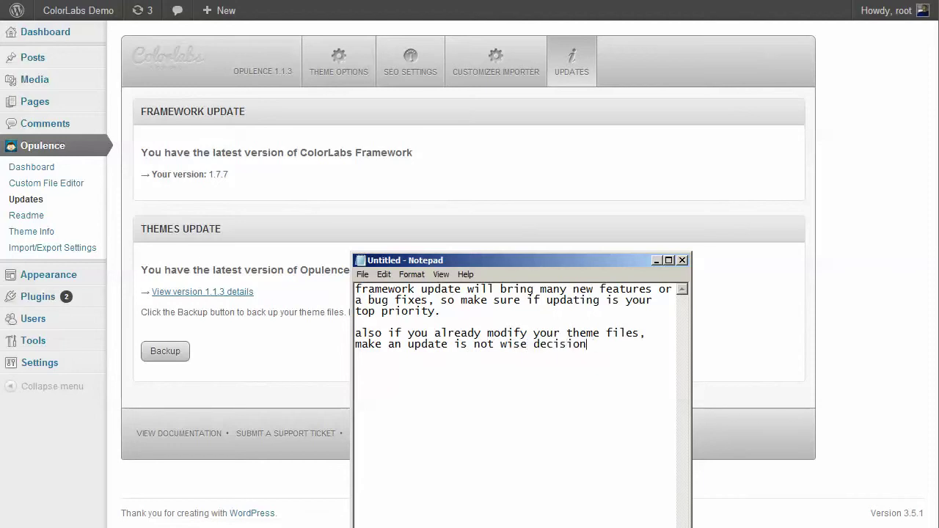
pyautogui.write(', since')
pyautogui.press('BackSpace')
pyautogui.press('BackSpace')
pyautogui.press('BackSpace')
pyautogui.write('since all of your modificatio')
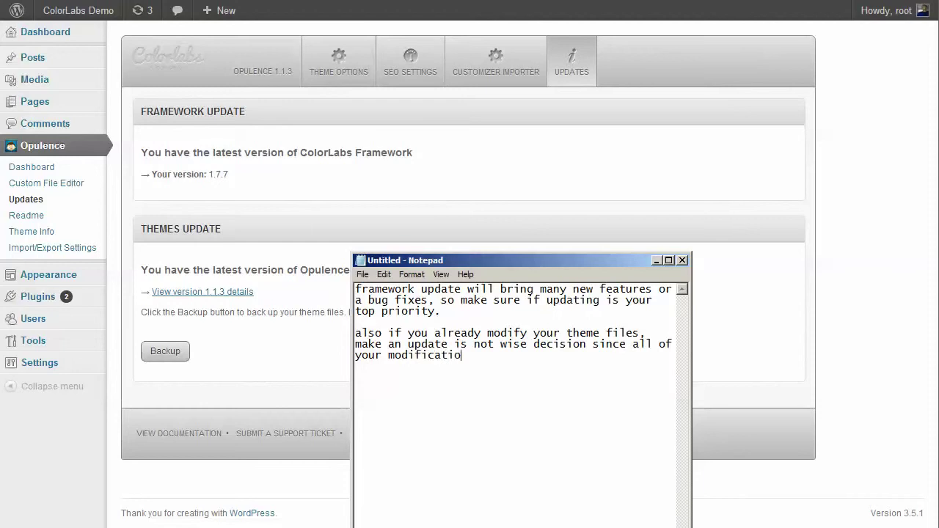
pyautogui.write('ns will be gone.')
# Add a final paragraph reading "then, if you want to modify your theme, make sure if you do it at its child theme."
pyautogui.press('Return')
pyautogui.press('Return')
pyautogui.write('then, if you ')
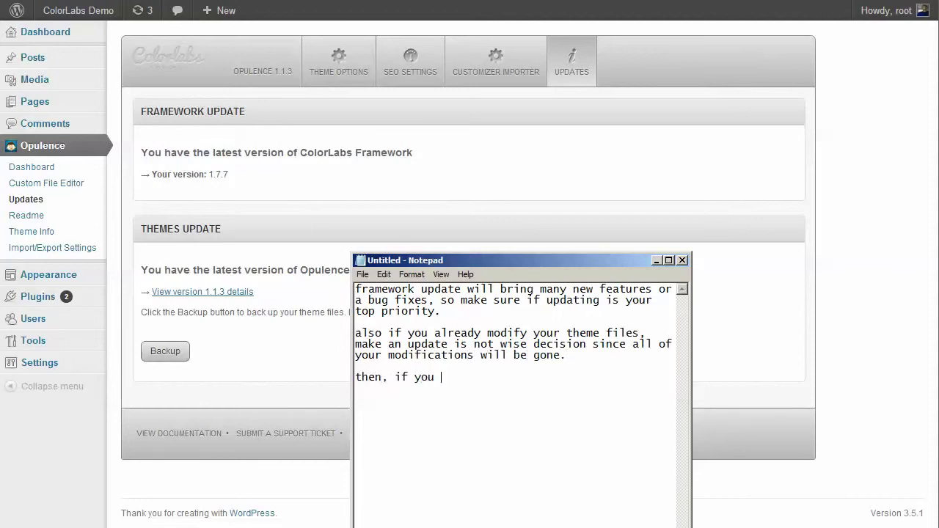
pyautogui.write('want to modify')
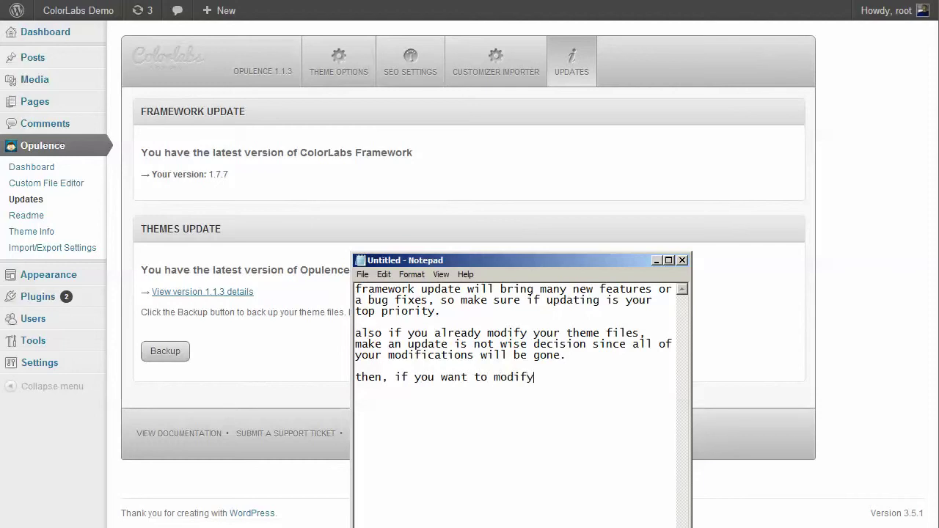
pyautogui.write(' your theme, make sure if you do it a')
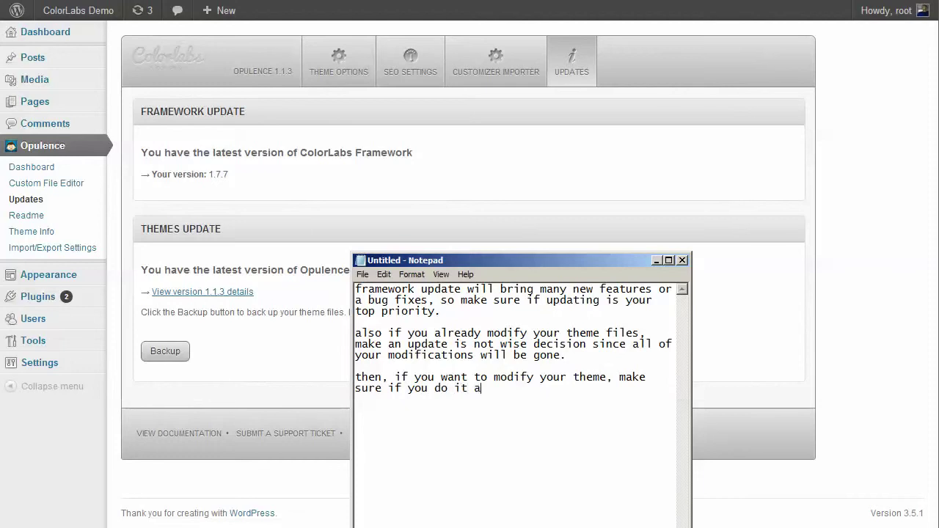
pyautogui.write('t its child theme')
# Replace the Notepad note with "ok, next we will install the e-commerce plugin."
pyautogui.hotkey('ctrl', 'a')
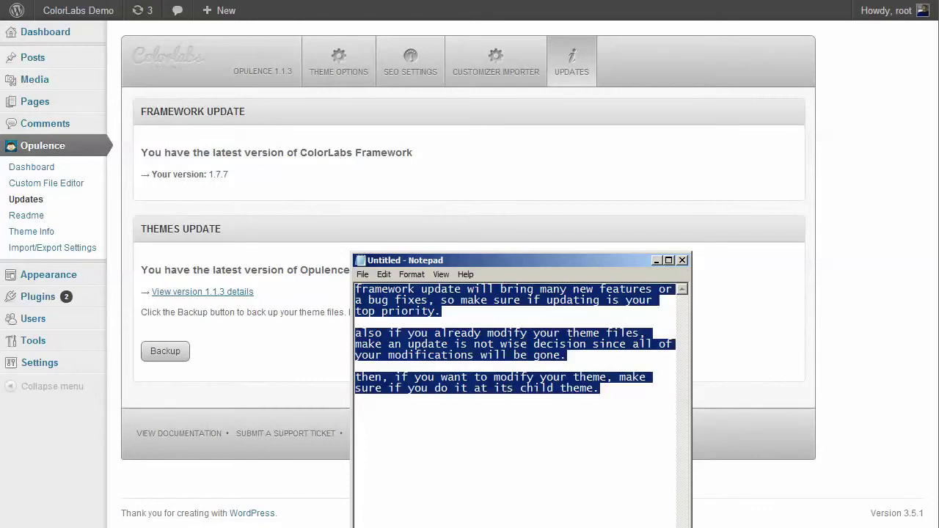
pyautogui.press('BackSpace')
pyautogui.write('ok, nex')
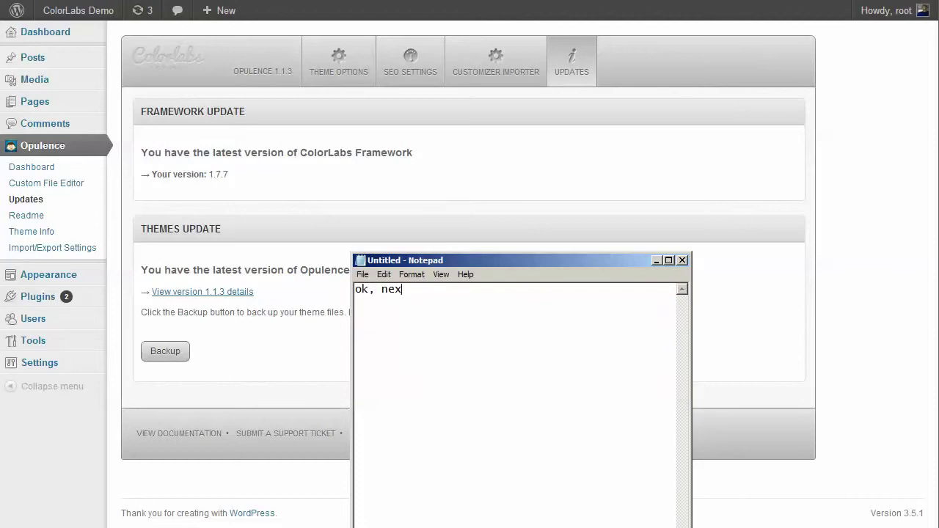
pyautogui.write('t we will install the e-commerce plug')
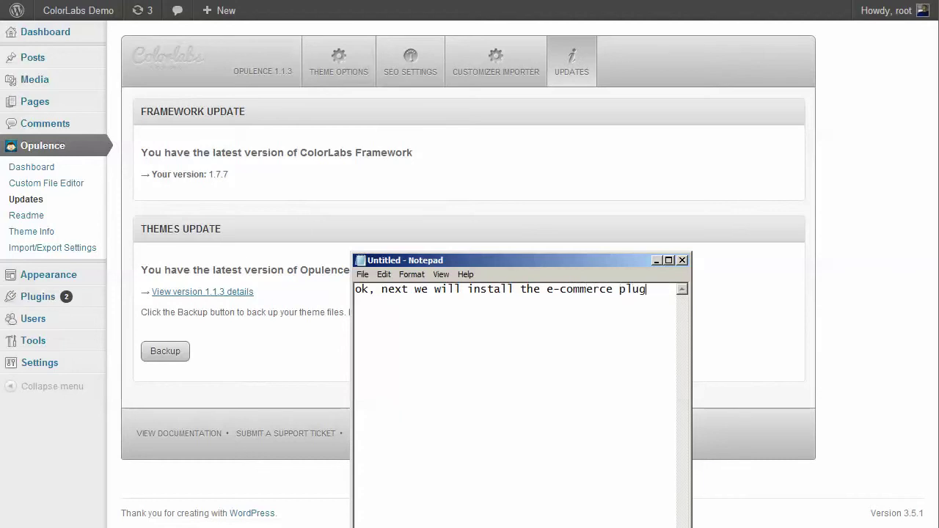
pyautogui.write('in. this')
pyautogui.press('BackSpace')
pyautogui.press('BackSpace')
pyautogui.press('BackSpace')
# Continue the note with "at this tutorial i will install the most used plugin, that is WooCommerce"
pyautogui.write('at this t')
pyautogui.press('BackSpace')
pyautogui.write('tut')
pyautogui.write('l i')
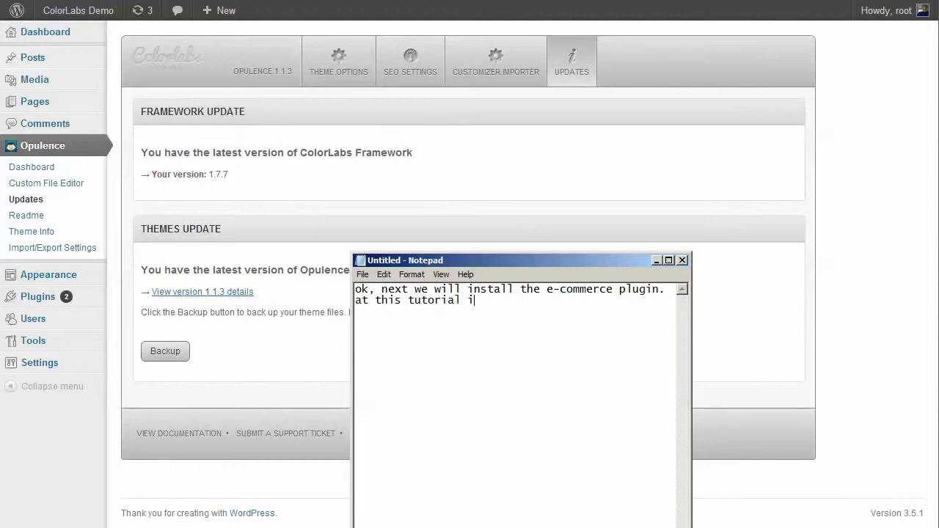
pyautogui.write(' will install the most fam')
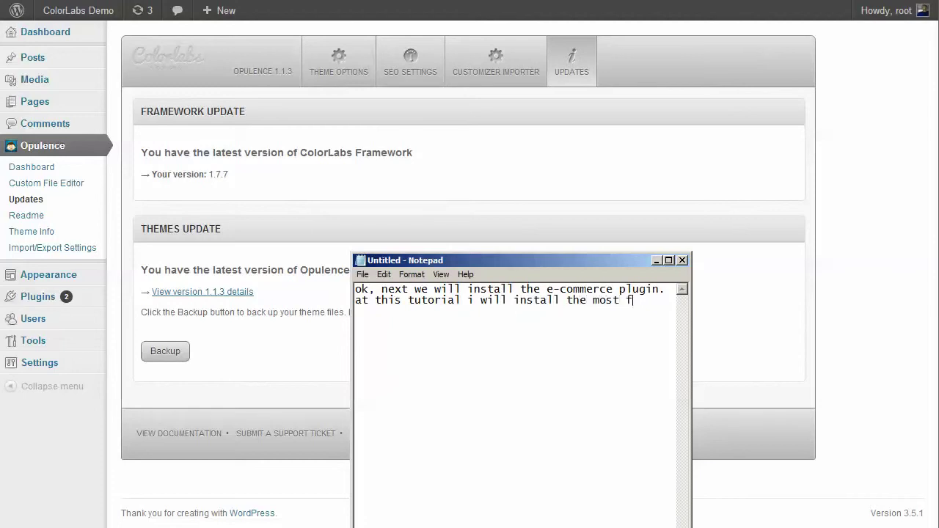
pyautogui.press('BackSpace')
pyautogui.press('BackSpace')
pyautogui.press('BackSpace')
pyautogui.write('well')
pyautogui.press('BackSpace')
pyautogui.press('BackSpace')
pyautogui.press('BackSpace')
pyautogui.press('BackSpace')
pyautogui.write('used plugin, that is ')
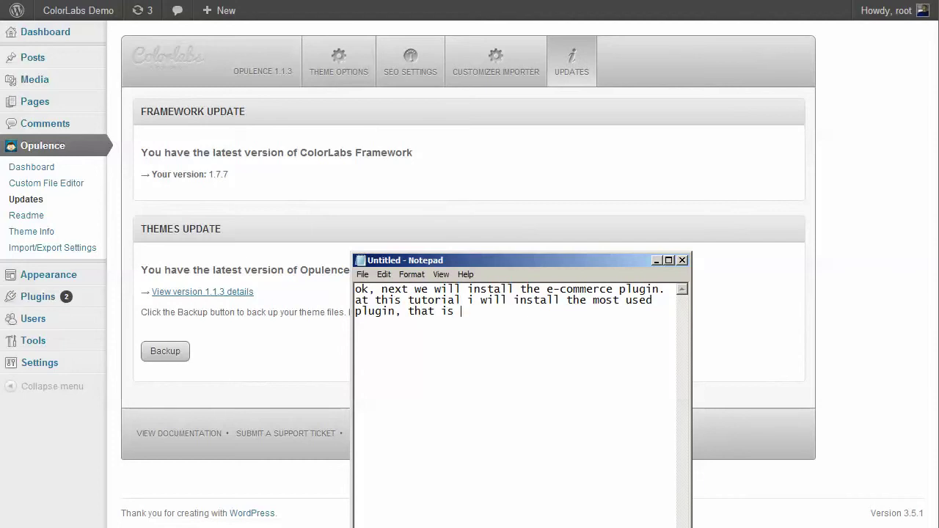
pyautogui.write('WooCommerce')
# Switch to WordPress and open the file chooser for uploading a new plugin
pyautogui.hotkey('alt', 'Tab')
pyautogui.moveTo(53, 297)
pyautogui.click(153, 297)
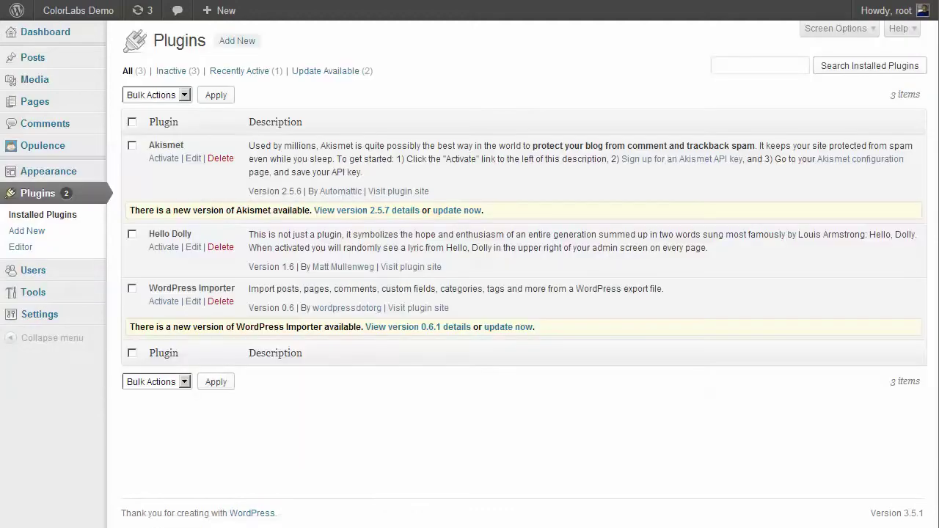
pyautogui.click(237, 40)
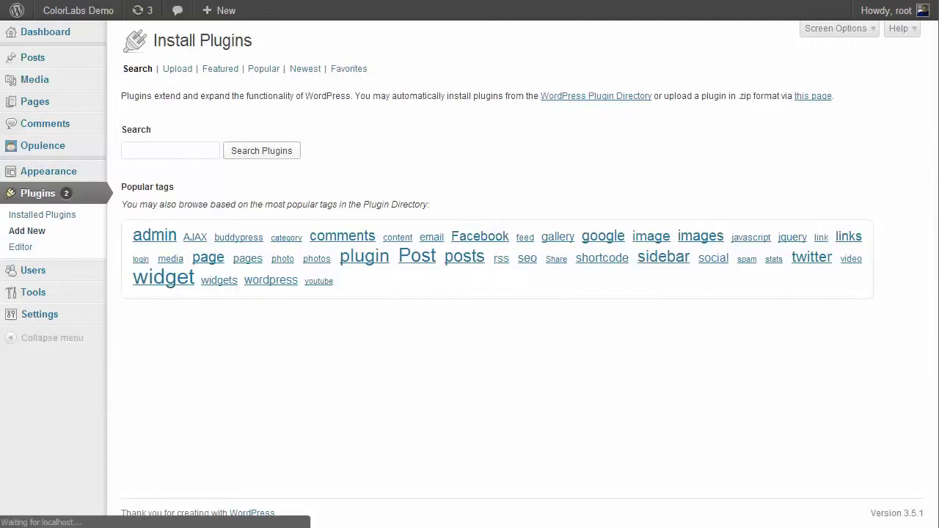
pyautogui.click(192, 152)
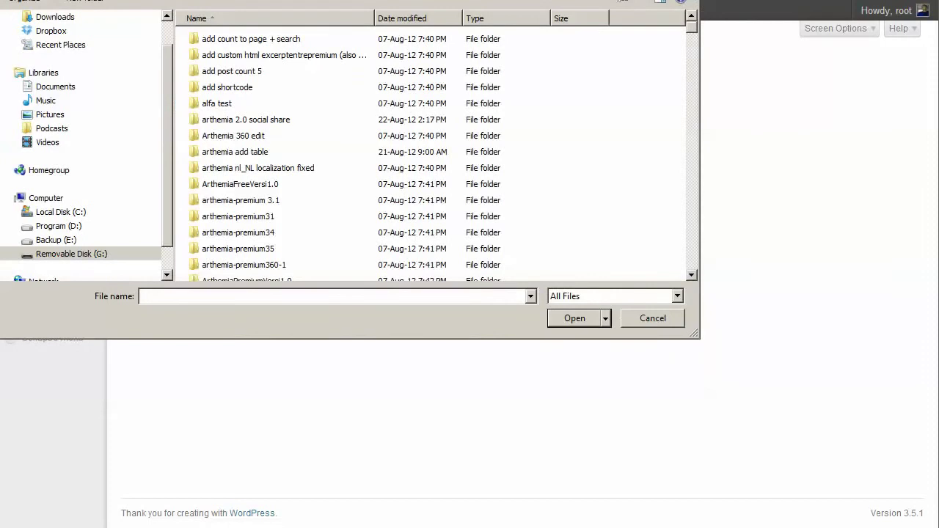
# Browse to the woocommerce folder among the plugin files on the removable disk
pyautogui.write('pl')
pyautogui.press('Up')
pyautogui.press('Return')
pyautogui.write('woo')
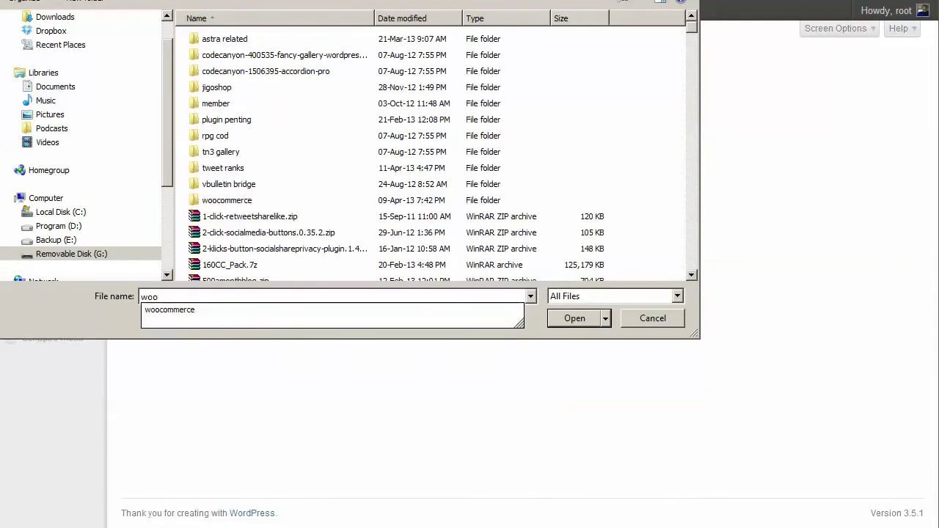
pyautogui.press('Up')
pyautogui.press('Return')
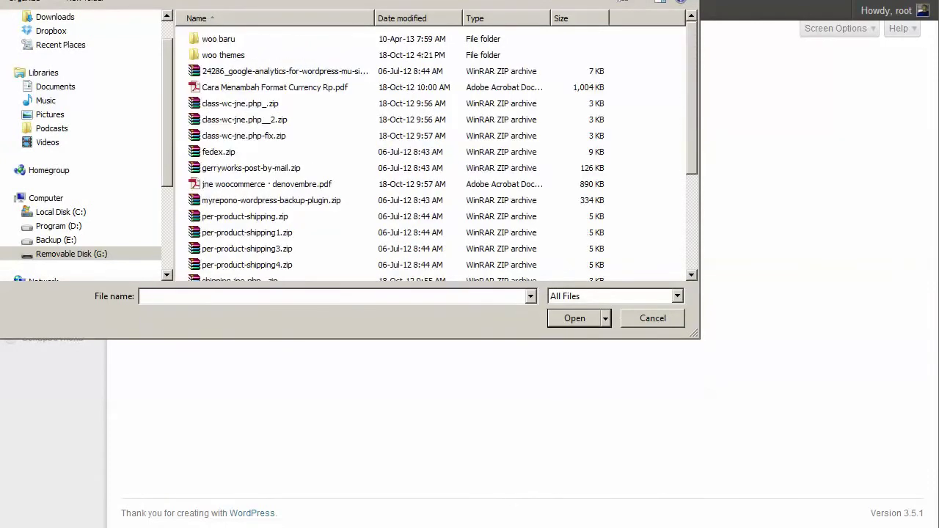
# Select the WooCommerce plugin file from the woocommerce folder, then install and activate the plugin
pyautogui.doubleClick(219, 39)
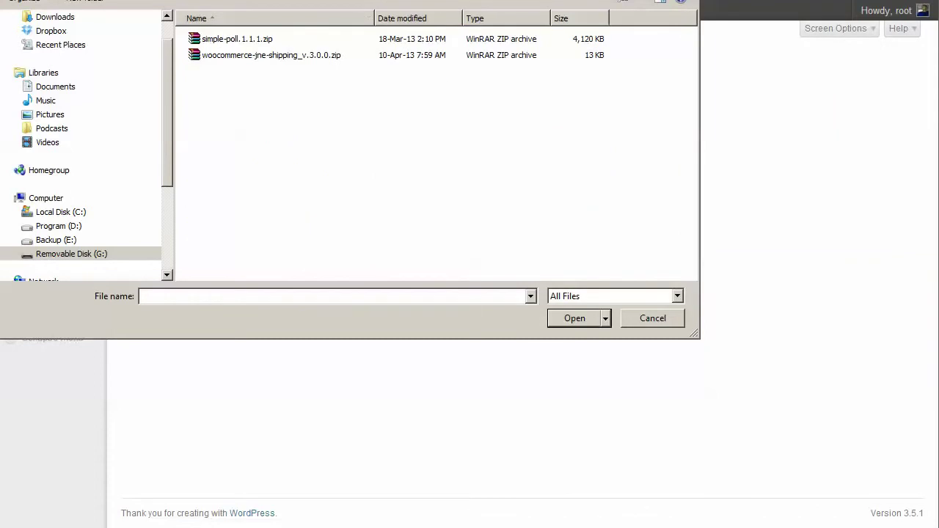
pyautogui.press('BackSpace')
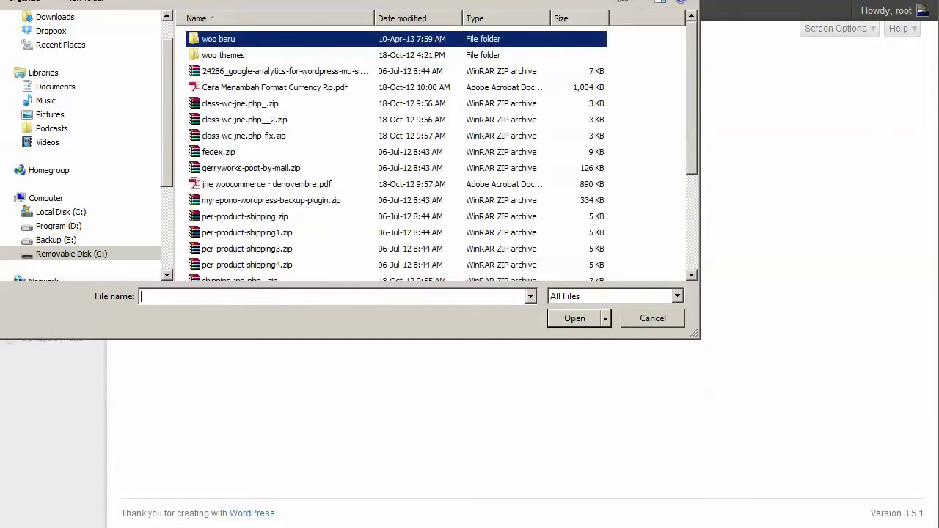
pyautogui.write('woo')
pyautogui.press('Up')
pyautogui.press('Return')
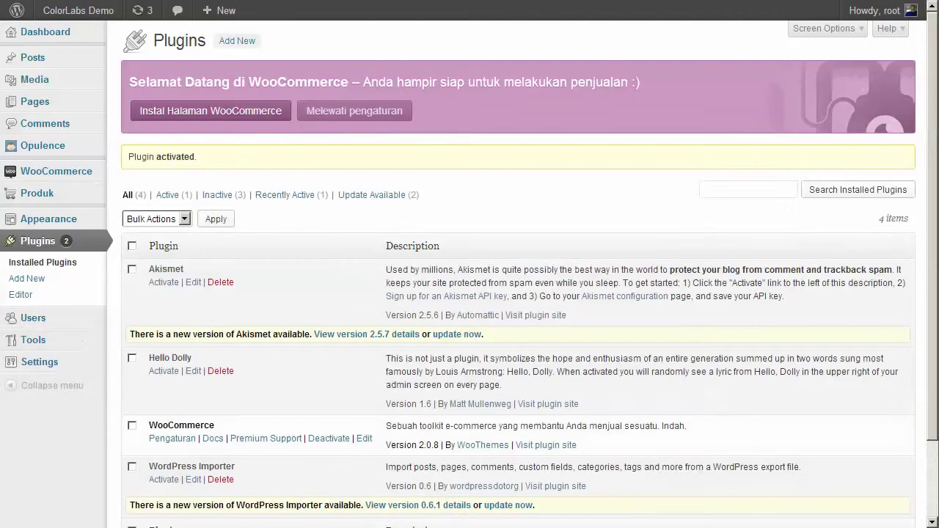
# Switch to Notepad and replace the note with "ok, woocommerce already activated."
pyautogui.hotkey('alt', 'Tab')
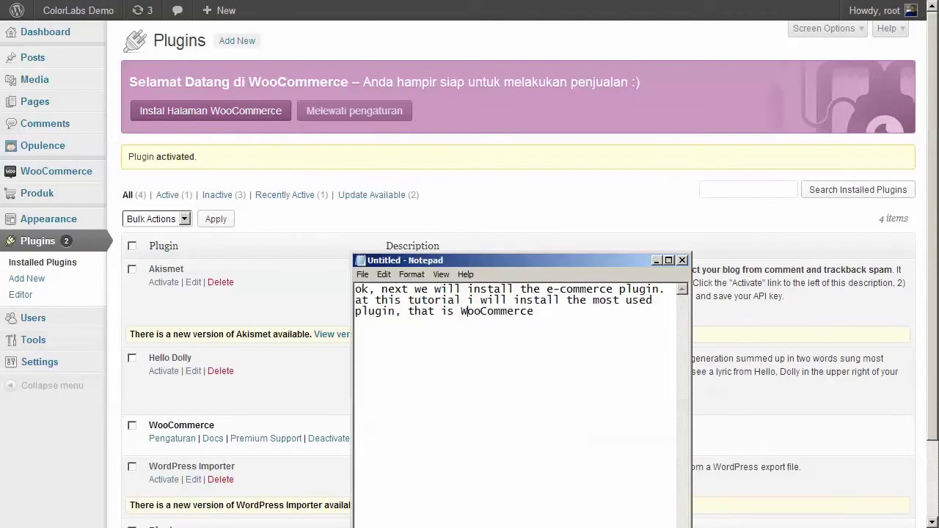
pyautogui.hotkey('ctrl', 'a')
pyautogui.write('ok,')
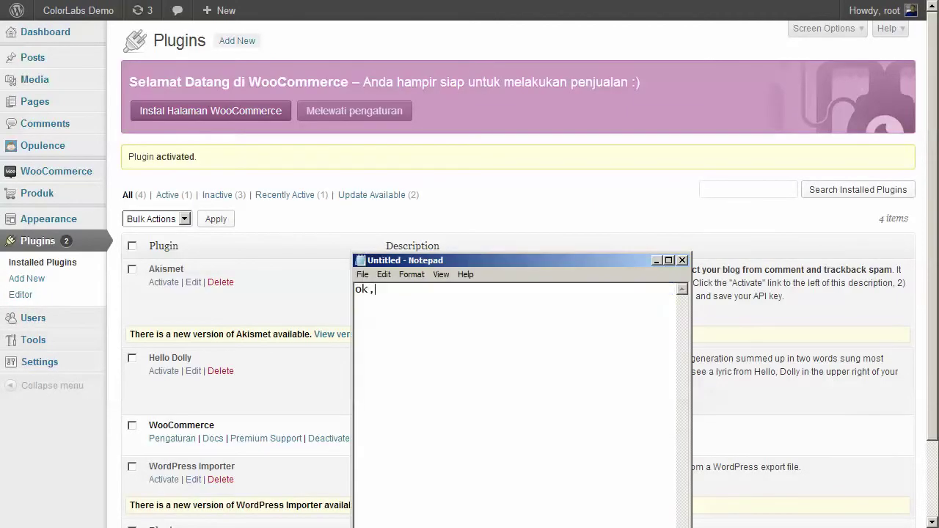
pyautogui.write(' woocommerce already ')
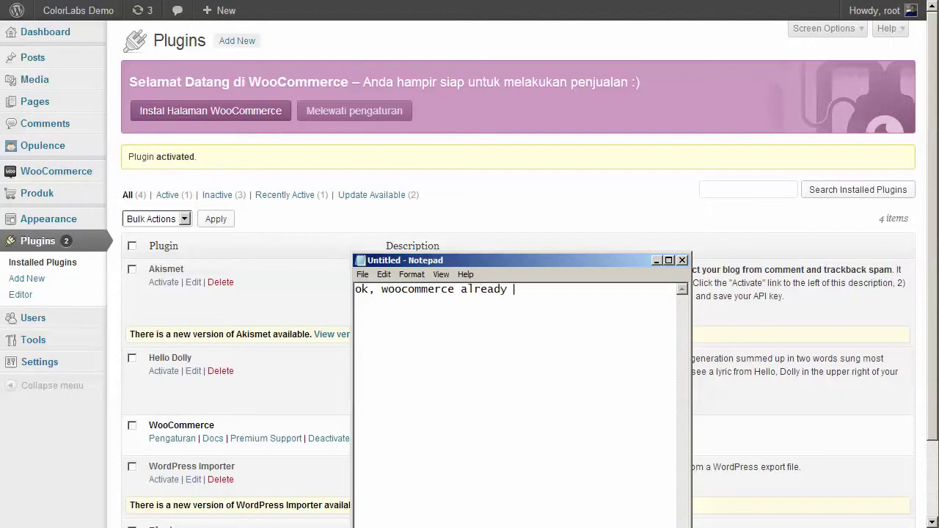
pyautogui.write('acticat')
pyautogui.press('BackSpace')
pyautogui.press('BackSpace')
pyautogui.press('BackSpace')
pyautogui.write('vated')
# Add a paragraph reading "if you check on the notification bar (the language is on Indonesia, seems WooCommerce detect my location) - don't confuse with the language displayed."
pyautogui.press('Return')
pyautogui.write('if you check o')
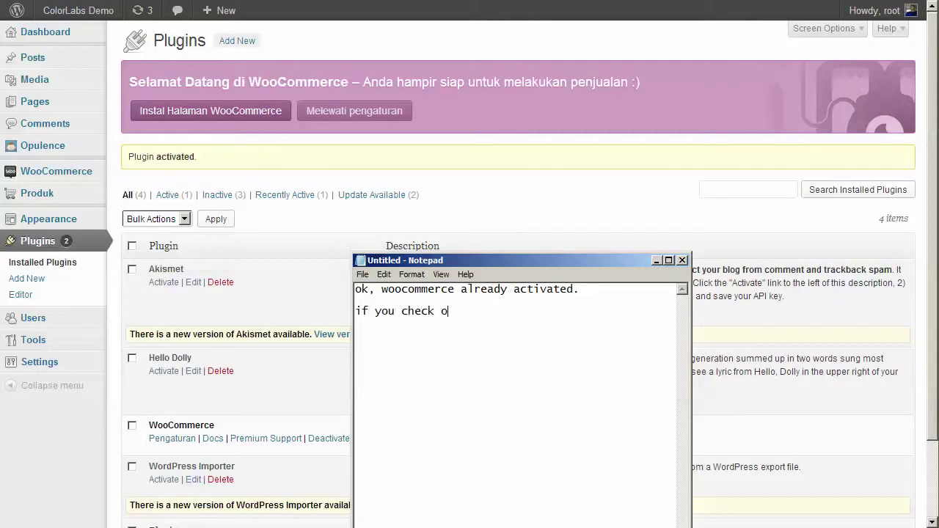
pyautogui.write('n the notification bar (the')
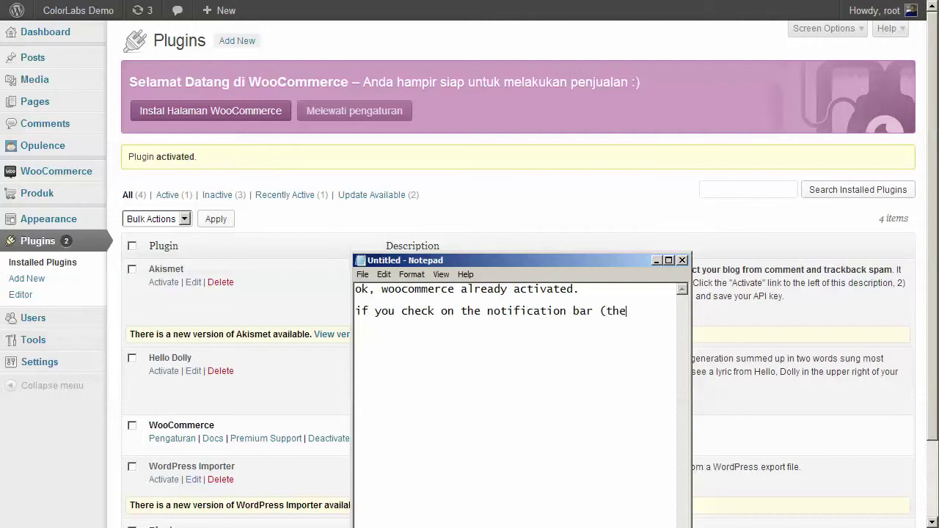
pyautogui.write(' language is on Indone')
pyautogui.press('BackSpace')
pyautogui.write('onesia, seems Wo')
pyautogui.press('BackSpace')
pyautogui.press('BackSpace')
pyautogui.write('WooCommerce dete')
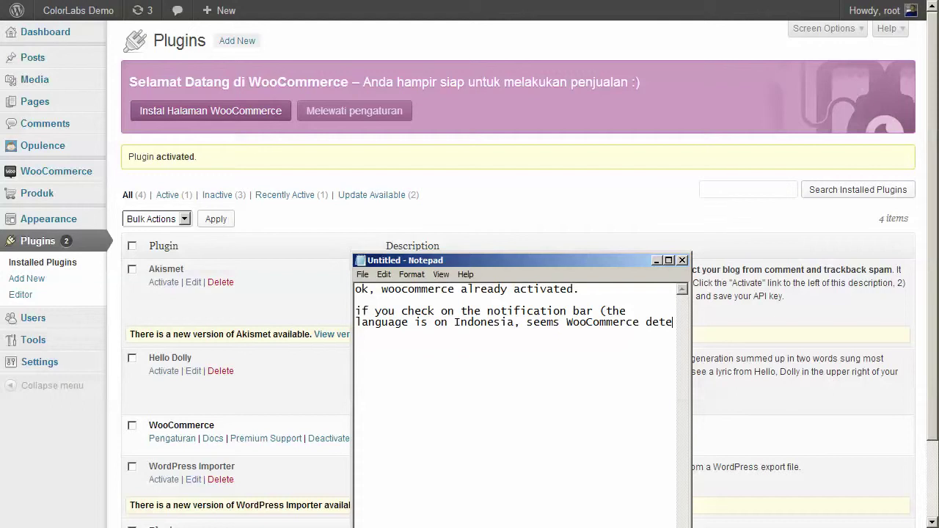
pyautogui.write('ct my location')
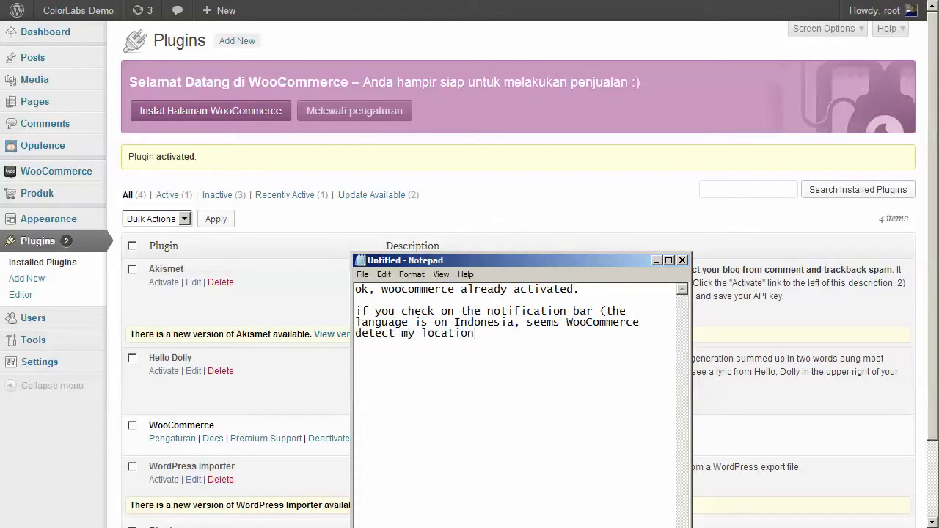
pyautogui.write(") - don't confuse with the language displayed.")
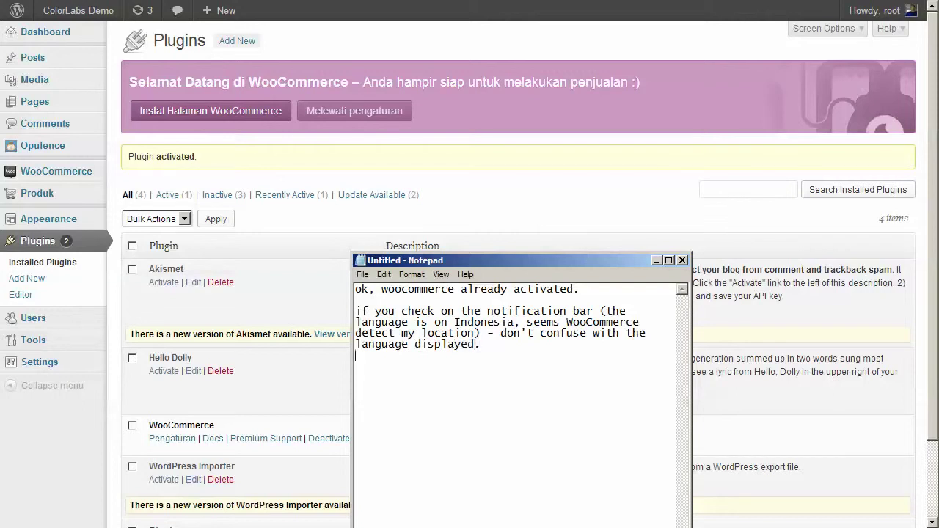
# Add a final paragraph reading "click on the left button to install WooCommerce default pages"
pyautogui.press('Return')
pyautogui.write('click on the left button t')
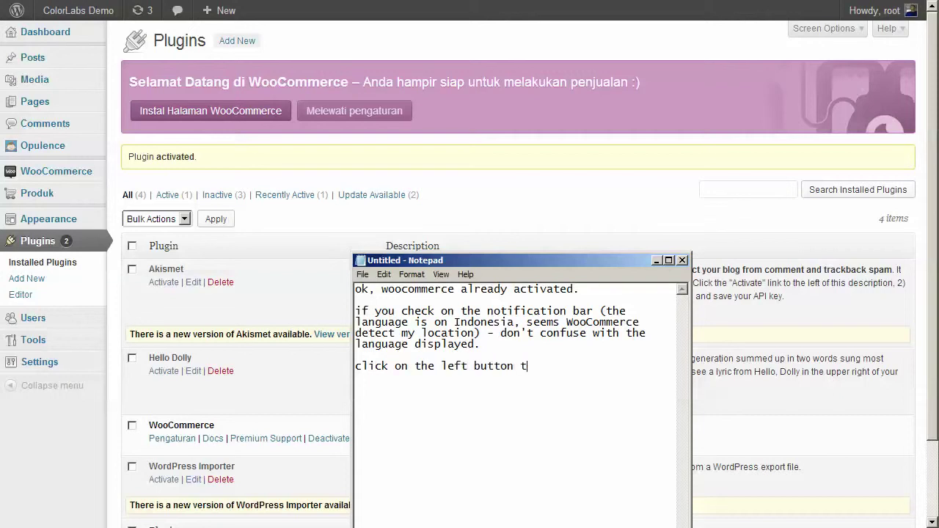
pyautogui.write('o install WooCommerce ')
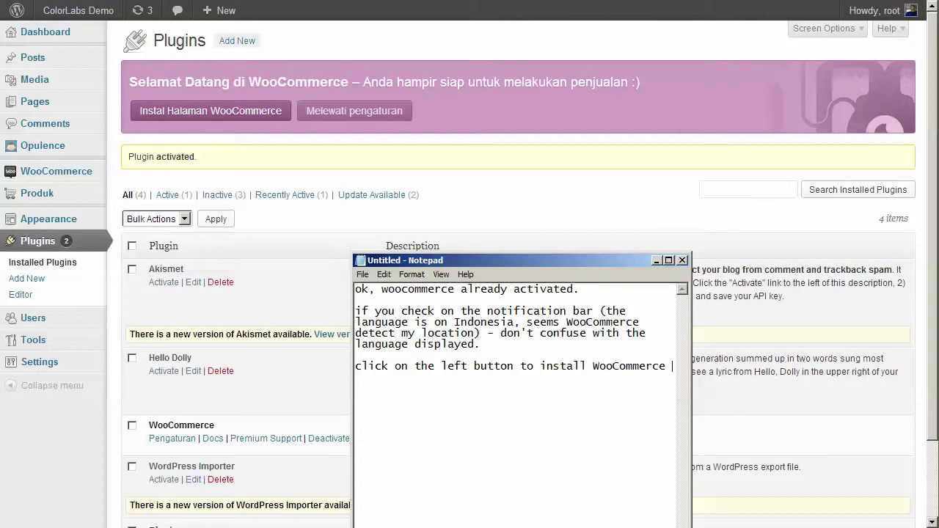
pyautogui.write('default pages')
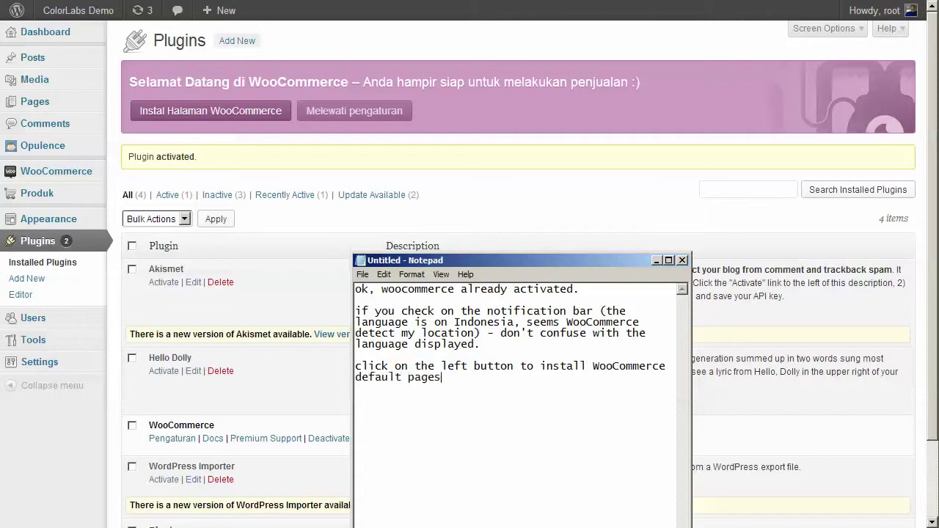
# Switch to WordPress and install the default WooCommerce pages
pyautogui.hotkey('alt', 'Tab')
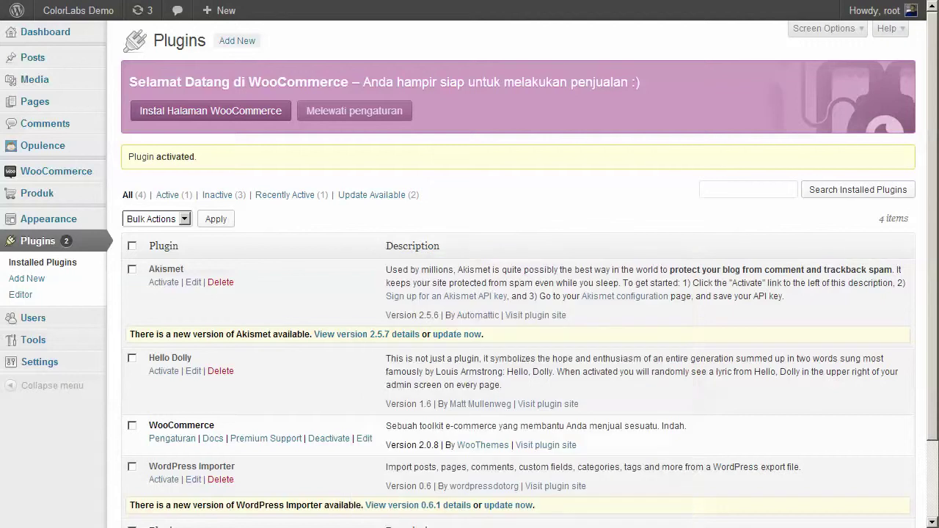
pyautogui.click(211, 112)
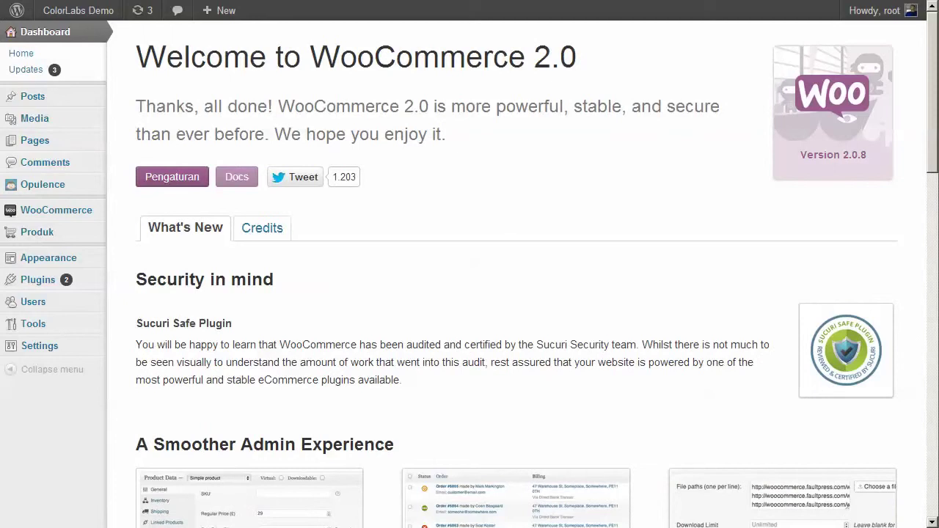
# Return to Notepad and replace the whole note with the single line "ok, woocommerce already activated."
pyautogui.hotkey('alt', 'Tab')
pyautogui.hotkey('ctrl', 'a')
pyautogui.write('ok, woocommerce already ')
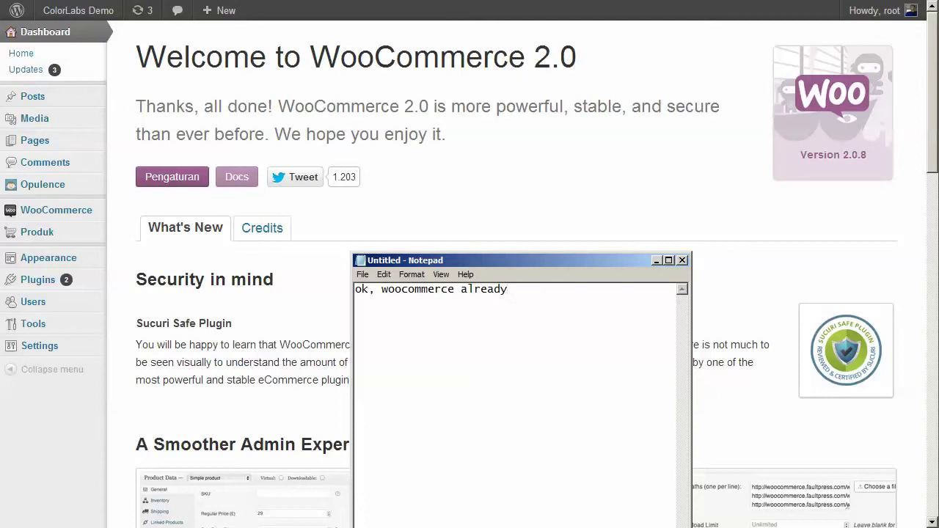
pyautogui.write(' activated. now')
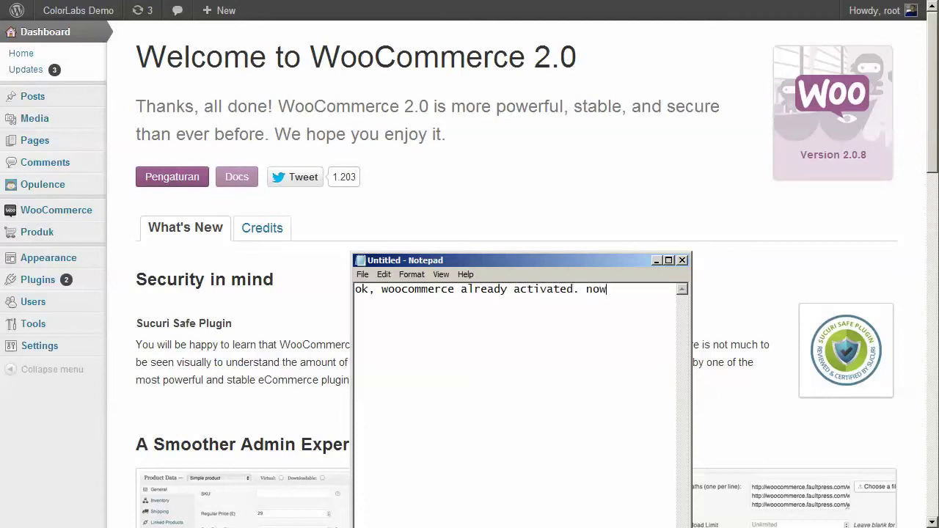
pyautogui.press('BackSpace')
pyautogui.press('BackSpace')
pyautogui.press('BackSpace')
pyautogui.press('BackSpace')
# Add a paragraph reading "Opulence is working on product posts, so all of your default posts will not displayed on the front page"
pyautogui.press('Return')
pyautogui.write('Opul')
pyautogui.write('ence')
pyautogui.write(' at ')
pyautogui.write('t')
pyautogui.press('BackSpace')
pyautogui.press('BackSpace')
pyautogui.press('BackSpace')
pyautogui.press('BackSpace')
pyautogui.write('is working on')
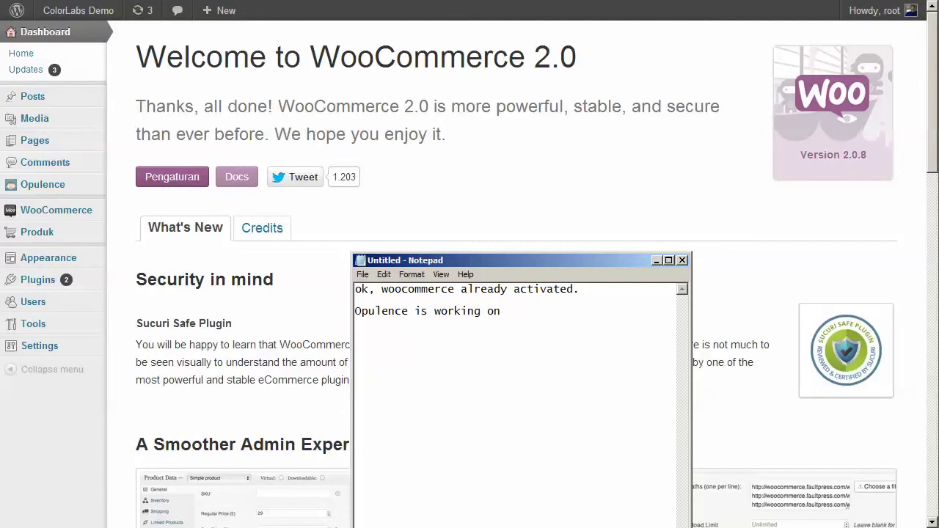
pyautogui.write(' products post')
pyautogui.press('BackSpace')
pyautogui.press('BackSpace')
pyautogui.press('BackSpace')
pyautogui.press('BackSpace')
pyautogui.press('BackSpace')
pyautogui.press('BackSpace')
pyautogui.press('BackSpace')
pyautogui.write('t posts, so all ')
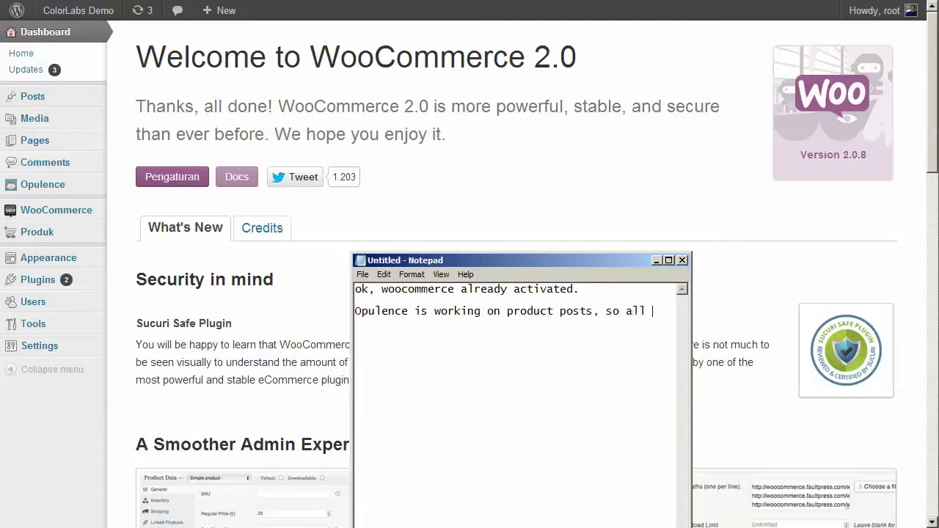
pyautogui.write('of your default posts will ')
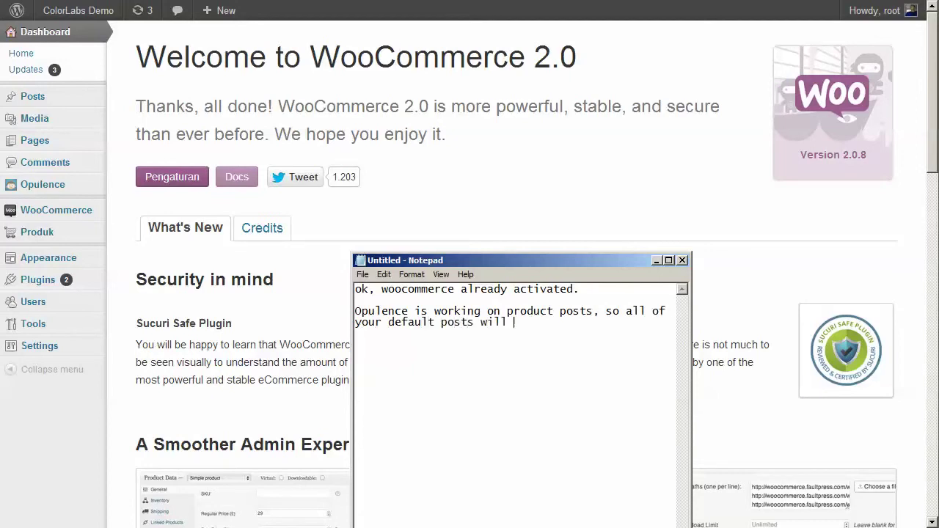
pyautogui.write('not displayed on the front page')
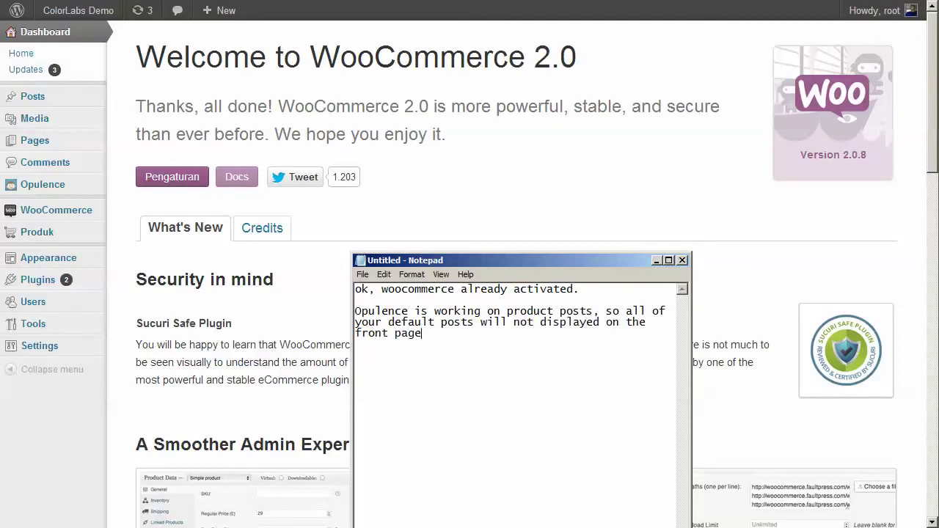
# Switch to the browser and view the demo site's front page
pyautogui.hotkey('alt', 'Tab')
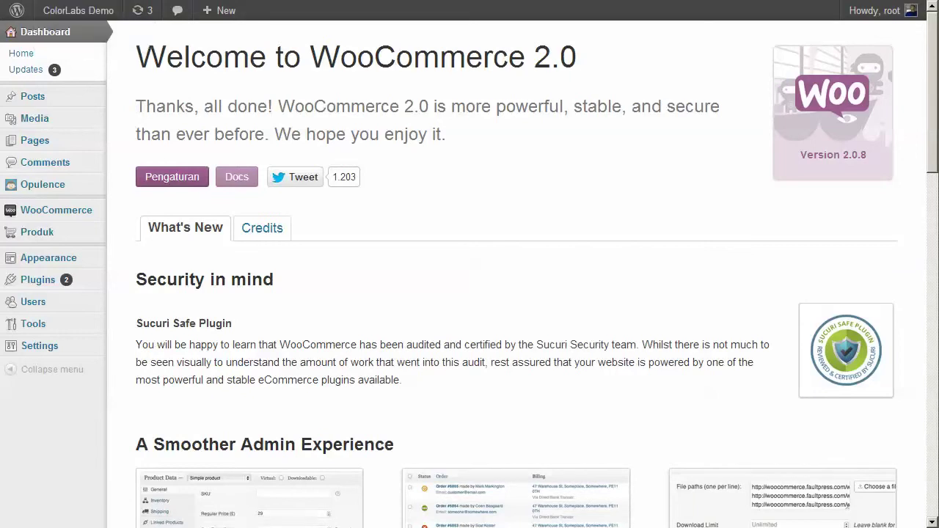
pyautogui.hotkey('ctrl', 'Tab')
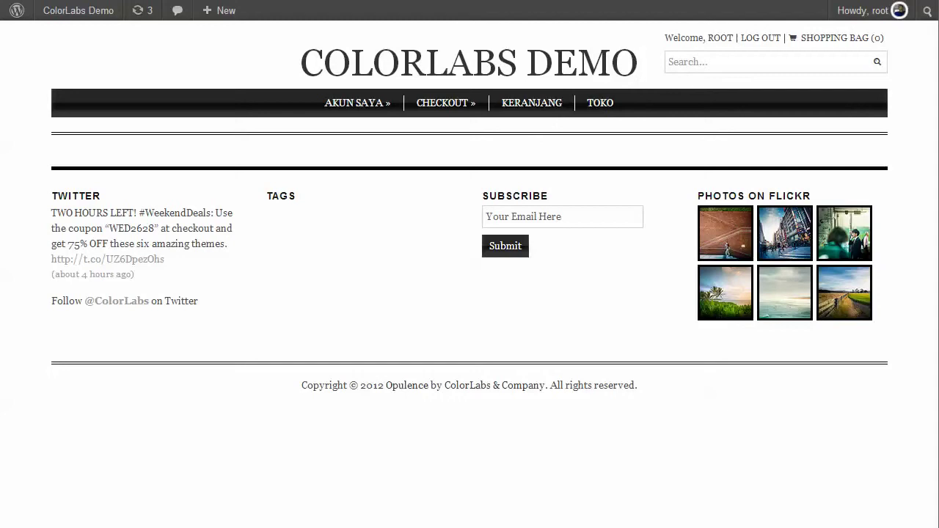
# Return to Notepad and replace the note with "this is the front page of this theme."
pyautogui.hotkey('alt', 'Tab')
pyautogui.hotkey('ctrl', 'a')
pyautogui.write('this is the front page of this theme')
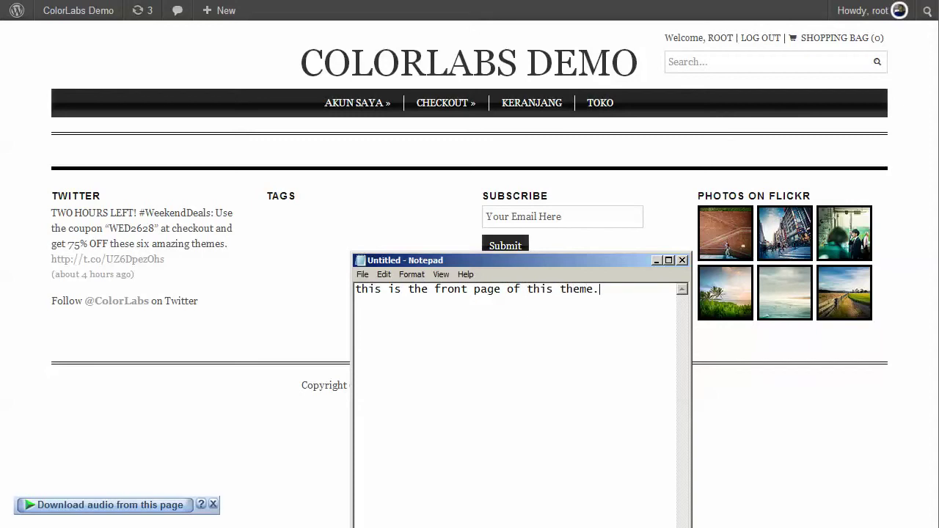
# Add a paragraph reading "ok, now we will need to create several products to test this theme"
pyautogui.write('ok, now we will need to cr')
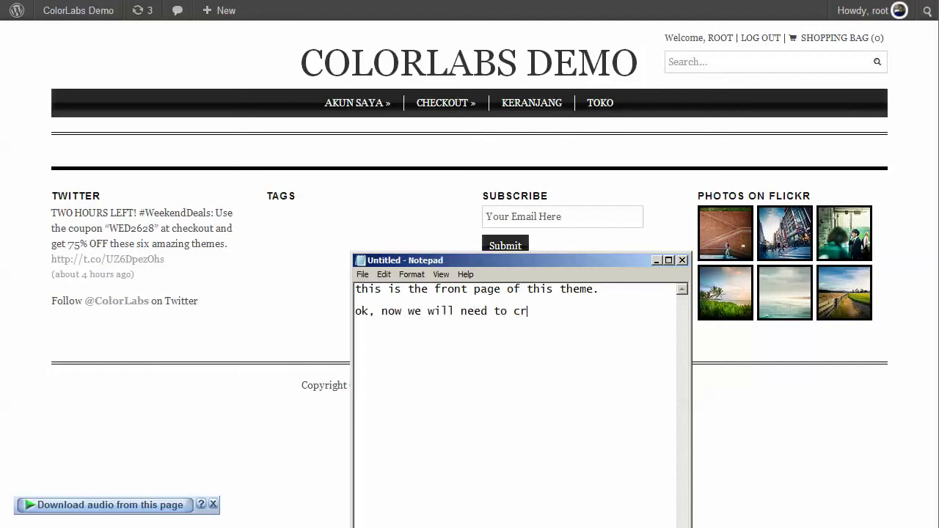
pyautogui.write('eate severa')
pyautogui.press('BackSpace')
pyautogui.write('several pro')
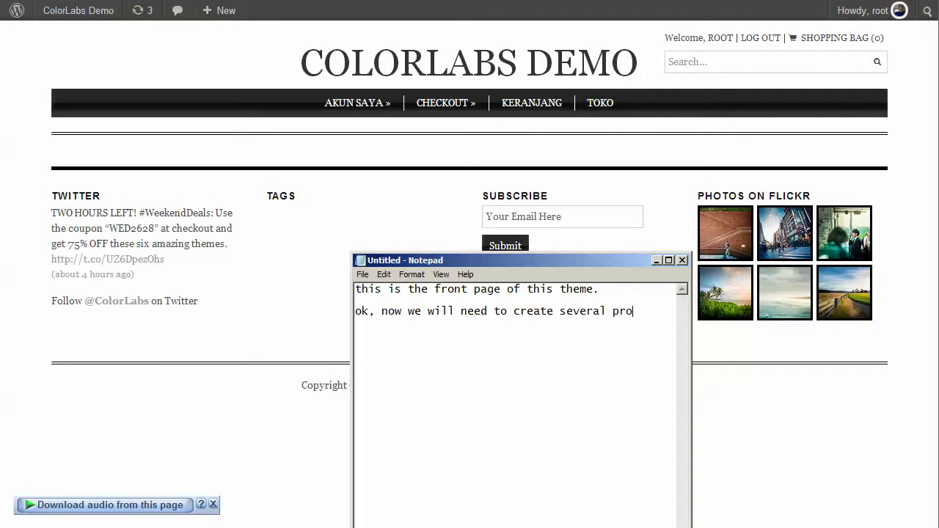
pyautogui.write('ducts to test this theme')
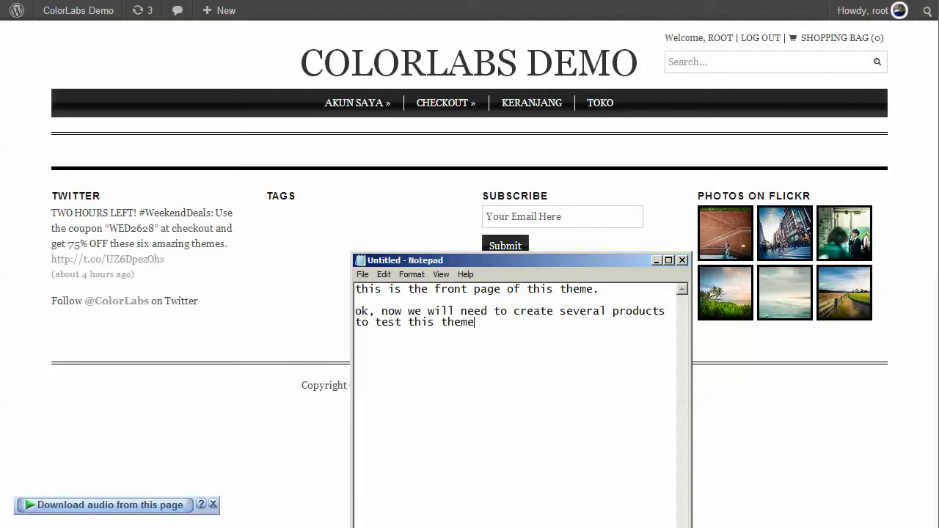
# Switch to the browser, copy the first two paragraphs from the bookmarked Lorem Ipsum site, and return to the WordPress dashboard
pyautogui.hotkey('alt', 'Tab')
pyautogui.hotkey('ctrl', 'Tab')
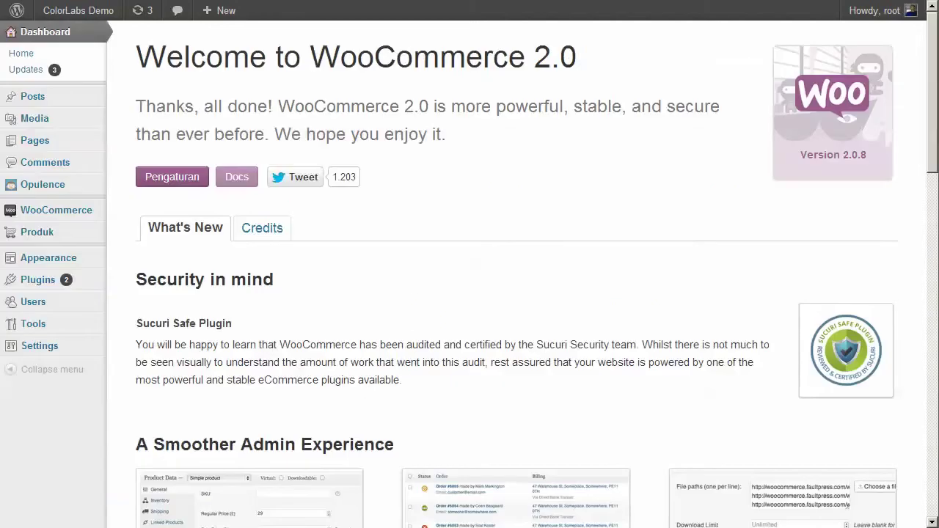
pyautogui.hotkey('ctrl', 't')
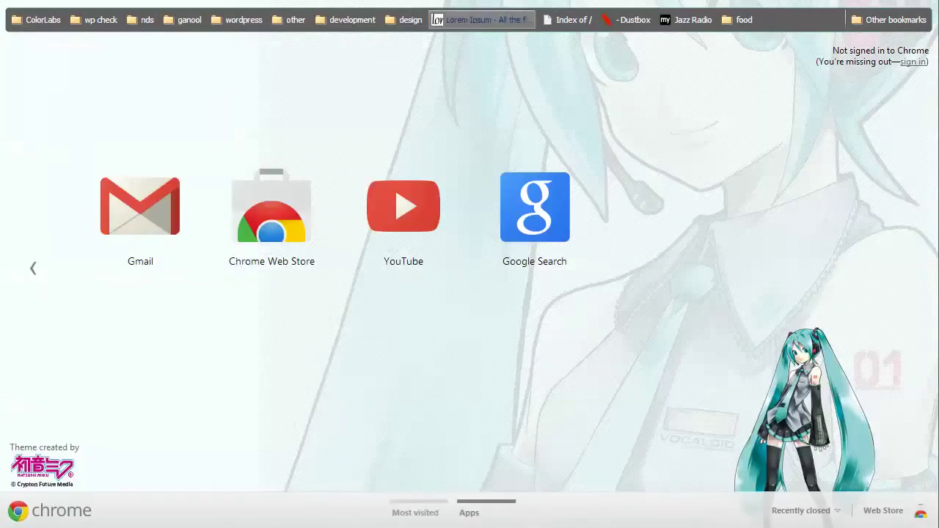
pyautogui.click(484, 20)
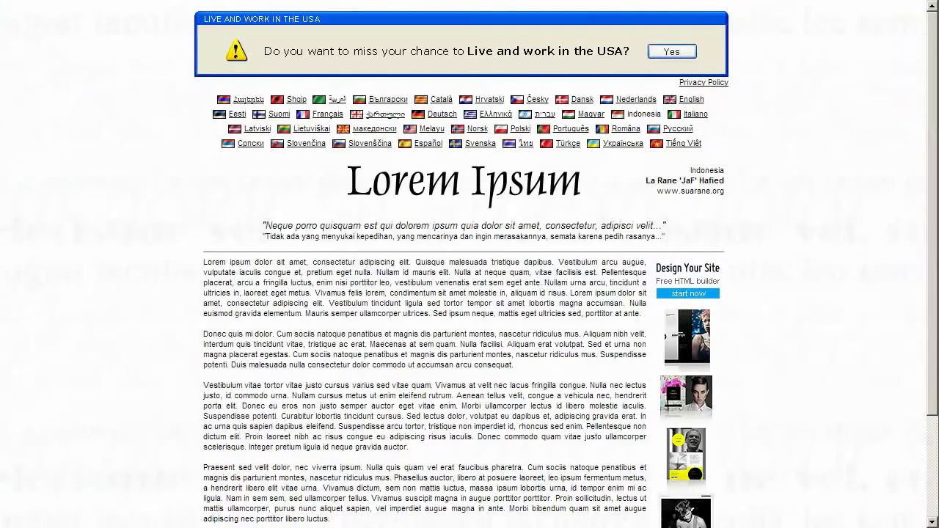
pyautogui.moveTo(204, 262); pyautogui.dragTo(515, 366)
pyautogui.hotkey('ctrl', 'c')
pyautogui.rightClick(494, 339)
pyautogui.click(514, 353)
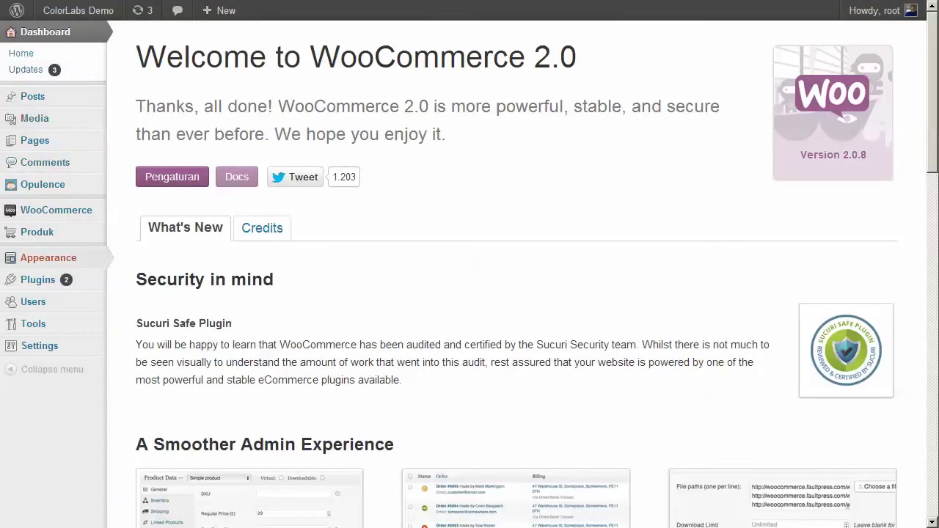
# Start a new WooCommerce product titled "product#1" and paste the copied Lorem Ipsum paragraphs as its description
pyautogui.moveTo(36, 232)
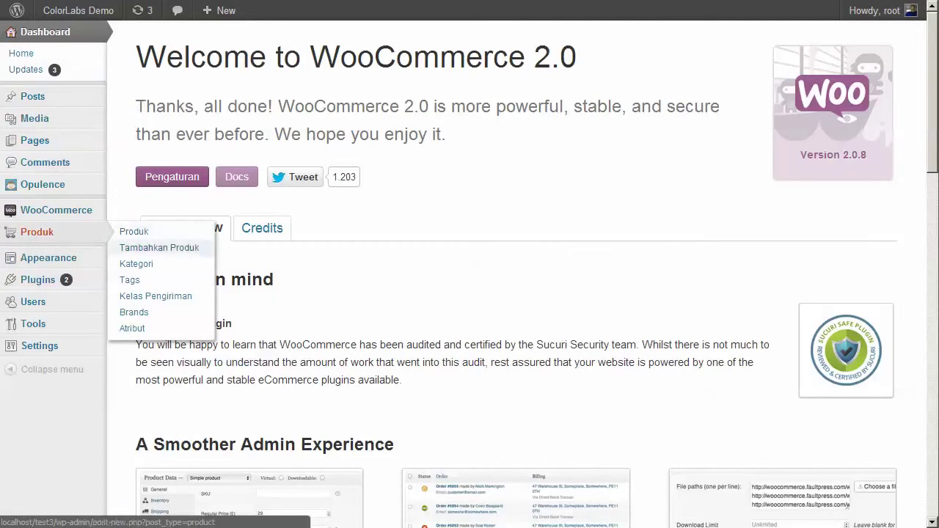
pyautogui.click(158, 248)
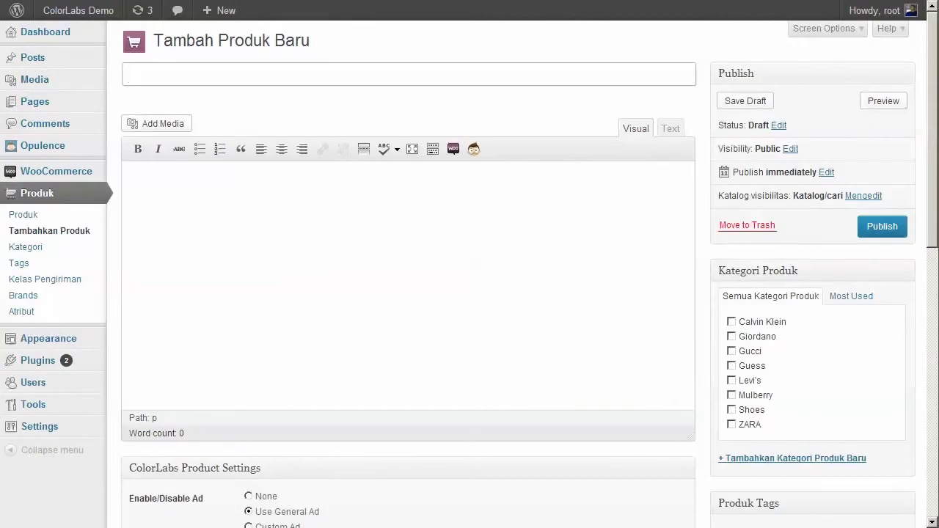
pyautogui.write('product#1')
pyautogui.press('Tab')
pyautogui.hotkey('ctrl', 'v')
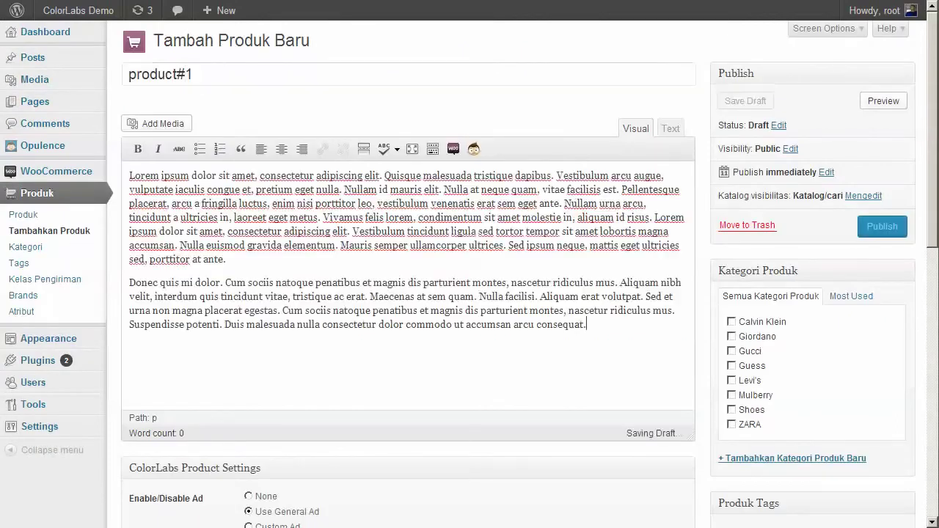
pyautogui.scroll(-3, 470, 293)
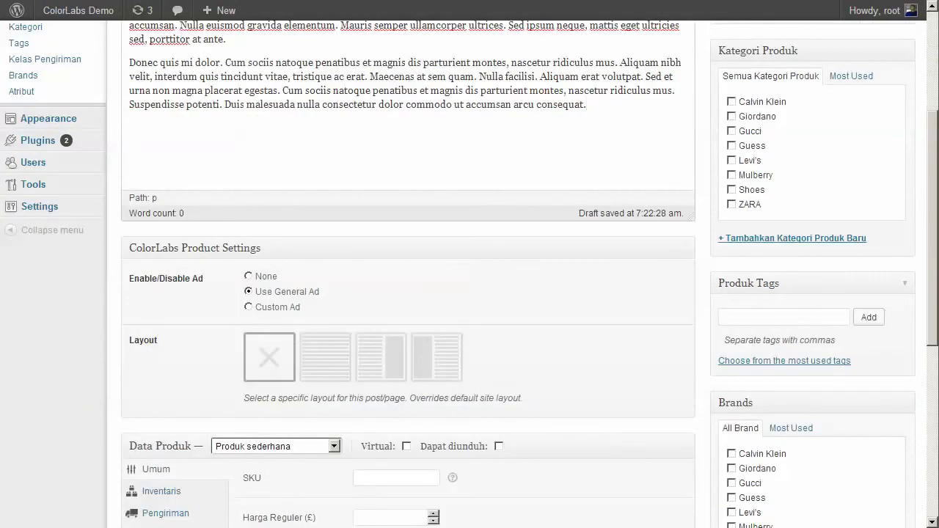
pyautogui.scroll(3, 470, 293)
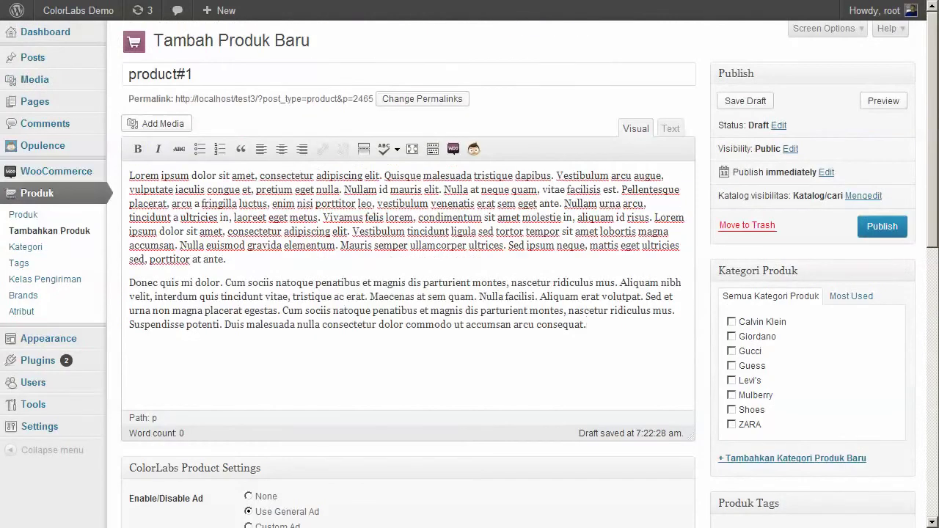
# In Notepad, replace the note with "at the right side (product category), you have to add product category into your product"
pyautogui.hotkey('alt', 'Tab')
pyautogui.hotkey('ctrl', 'a')
pyautogui.write('at the right side (pr')
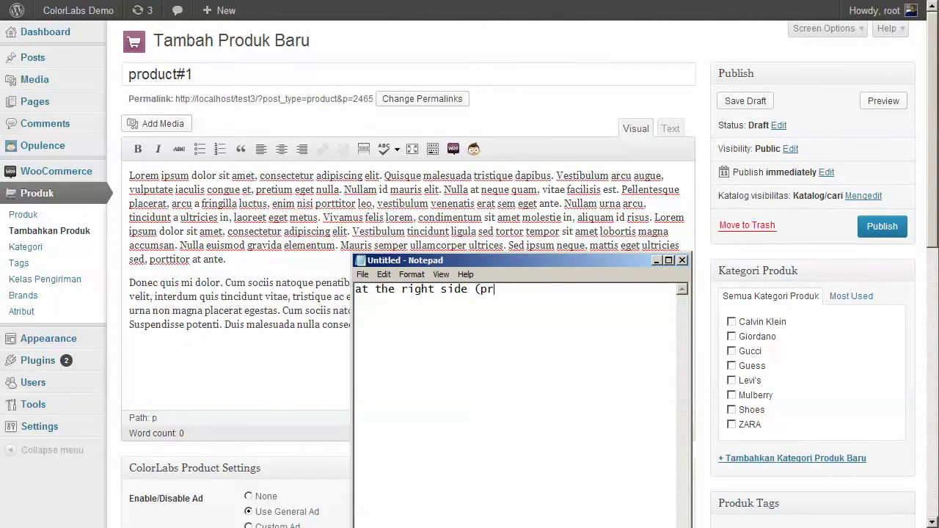
pyautogui.write('oduct category)')
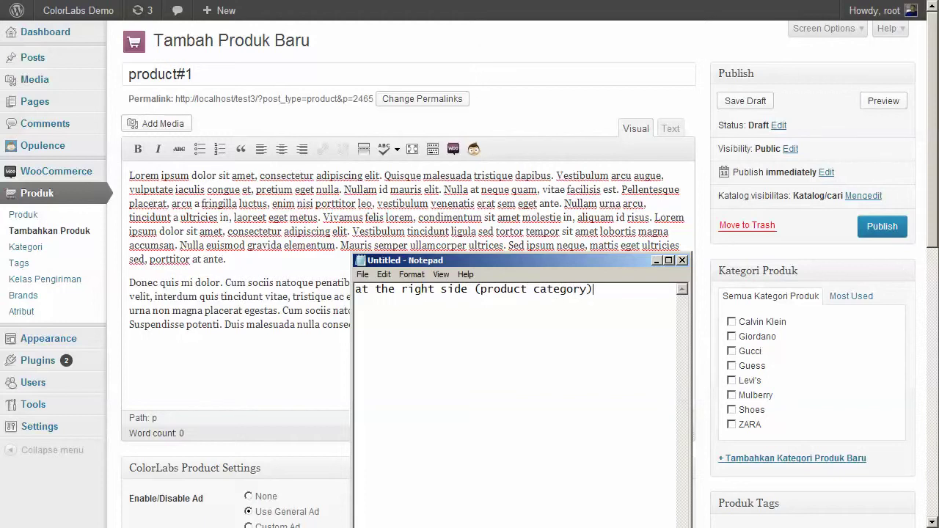
pyautogui.write(', you have to add yo')
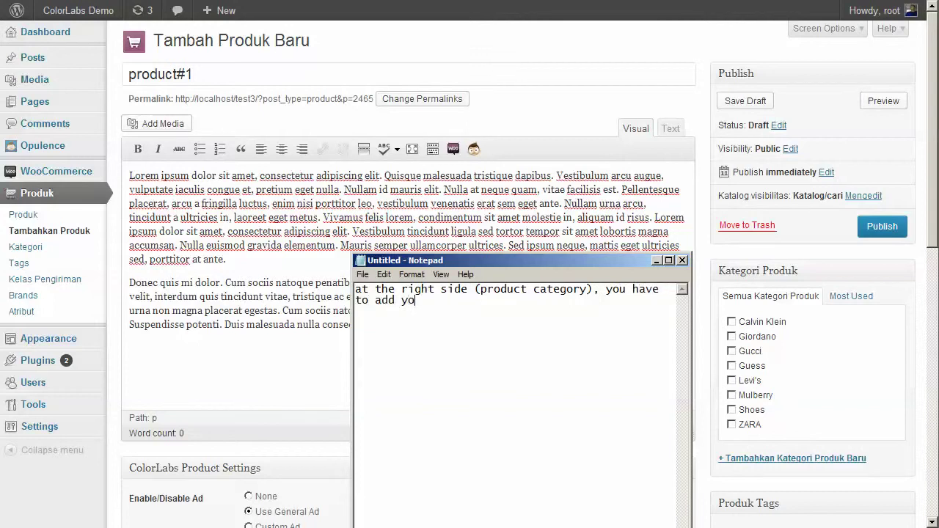
pyautogui.write('ur product')
pyautogui.press('BackSpace')
pyautogui.press('BackSpace')
pyautogui.press('BackSpace')
pyautogui.press('BackSpace')
pyautogui.press('BackSpace')
pyautogui.press('BackSpace')
pyautogui.press('BackSpace')
pyautogui.press('BackSpace')
pyautogui.press('BackSpace')
pyautogui.press('BackSpace')
pyautogui.press('BackSpace')
pyautogui.press('BackSpace')
pyautogui.write('product category into your product')
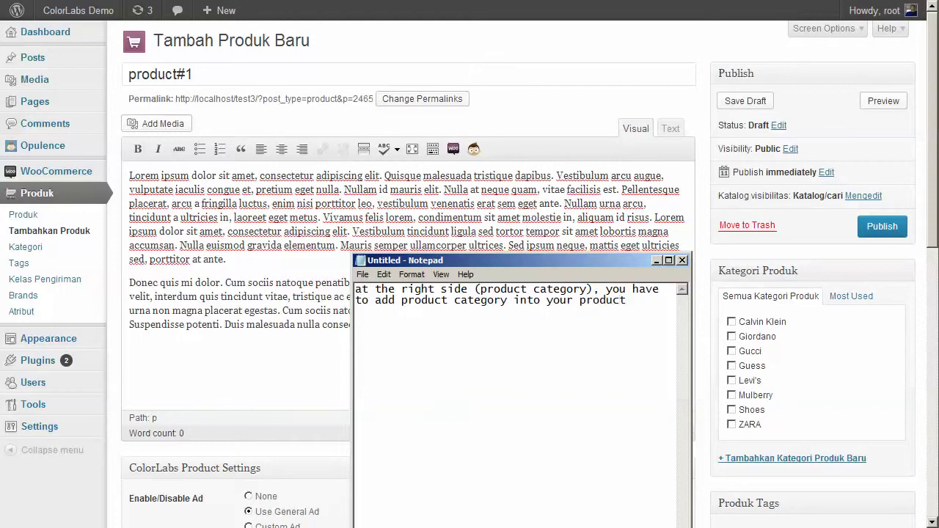
# Bring the product's Brands section into view and add the Notepad line "same as the brands here"
pyautogui.click(339, 324)
pyautogui.scroll(-5, 339, 324)
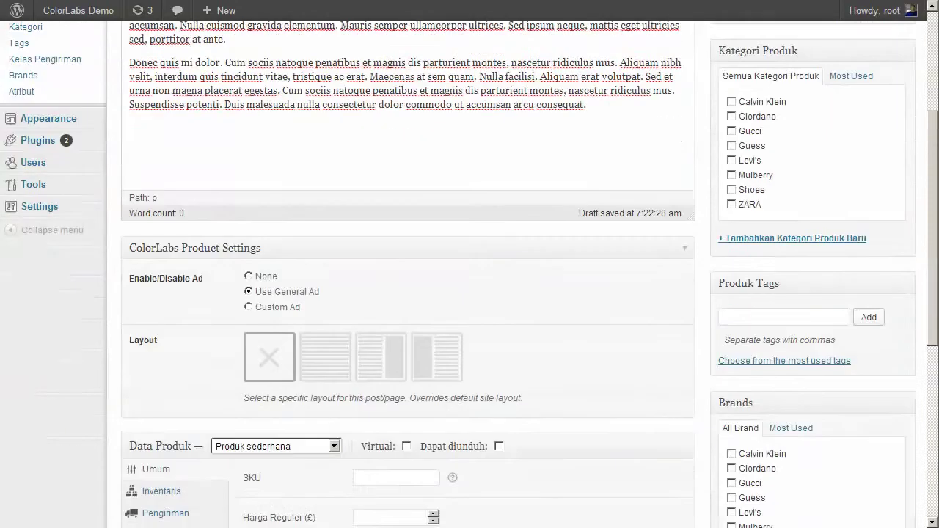
pyautogui.scroll(-1, 339, 325)
pyautogui.hotkey('alt', 'Tab')
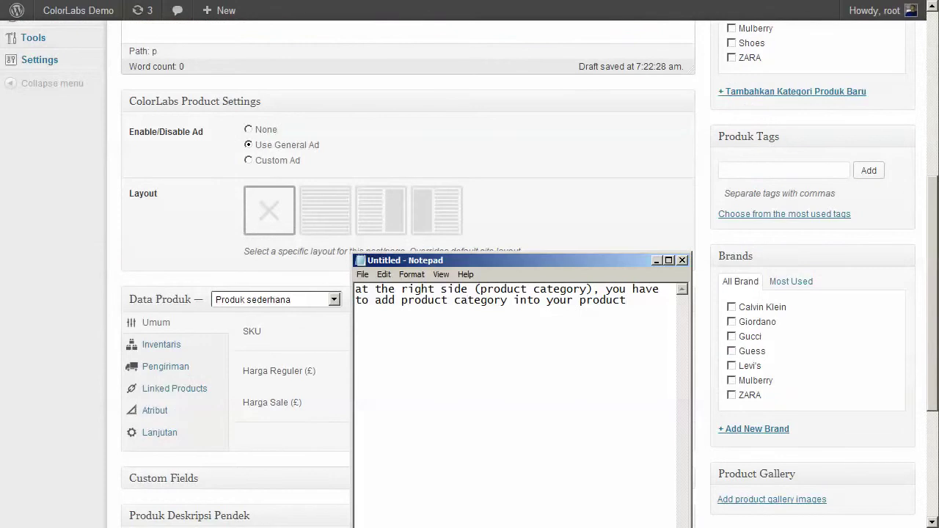
pyautogui.write('same as the brands here')
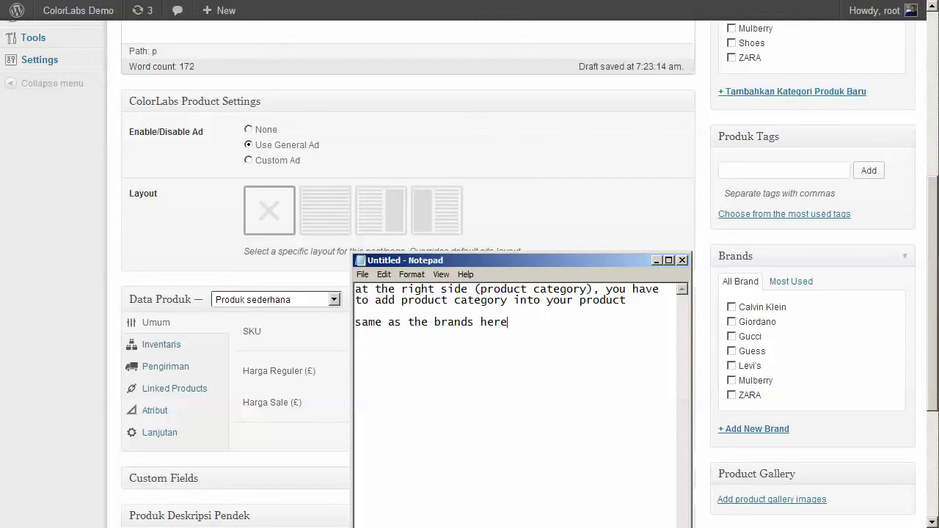
# Return to the browser and add a new product category named "test category" to product#1
pyautogui.hotkey('alt', 'Tab')
pyautogui.scroll(5, 408, 275)
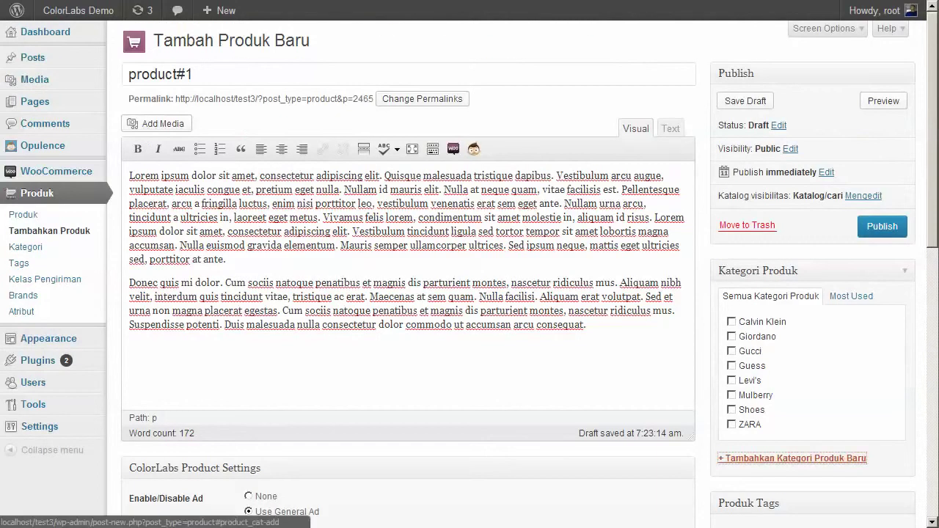
pyautogui.click(792, 457)
pyautogui.scroll(-2, 792, 458)
pyautogui.write('tes')
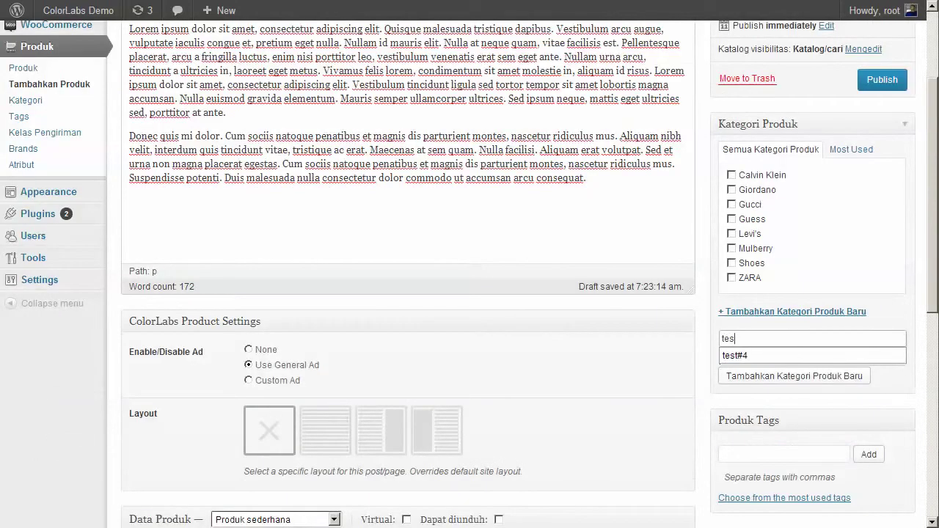
pyautogui.write('t category')
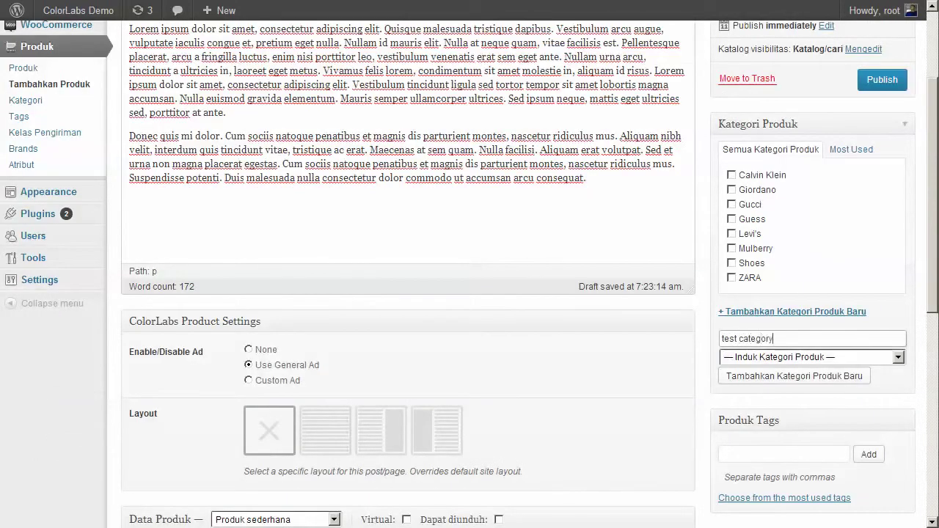
pyautogui.press('Return')
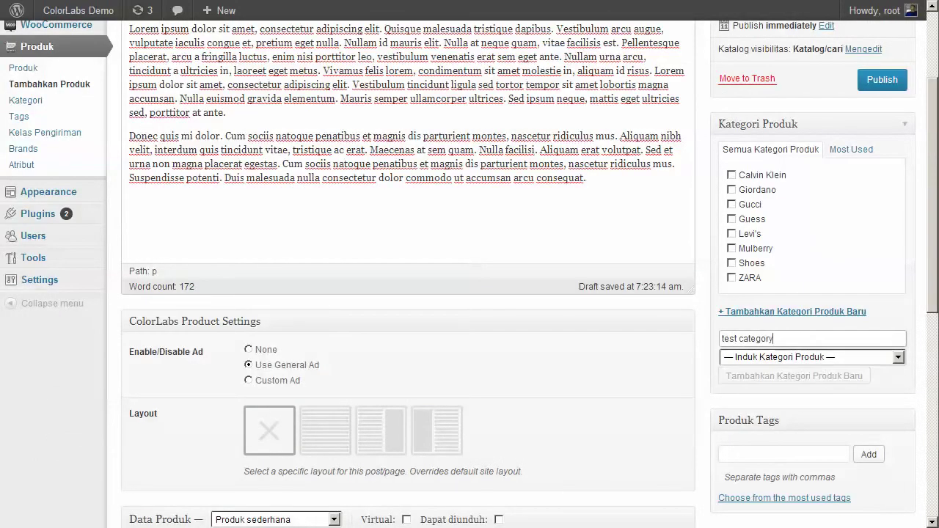
# Add a new brand named "new brands" to the product
pyautogui.scroll(-6, 408, 293)
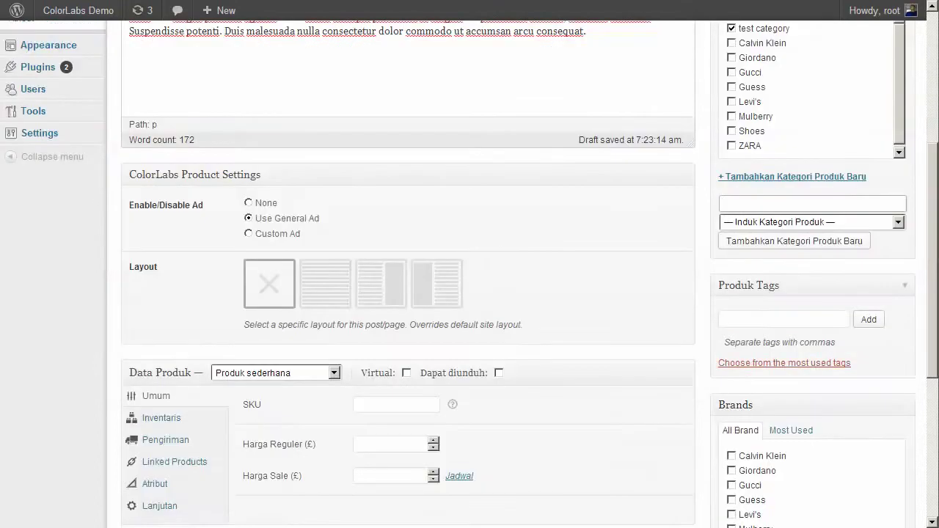
pyautogui.click(748, 285)
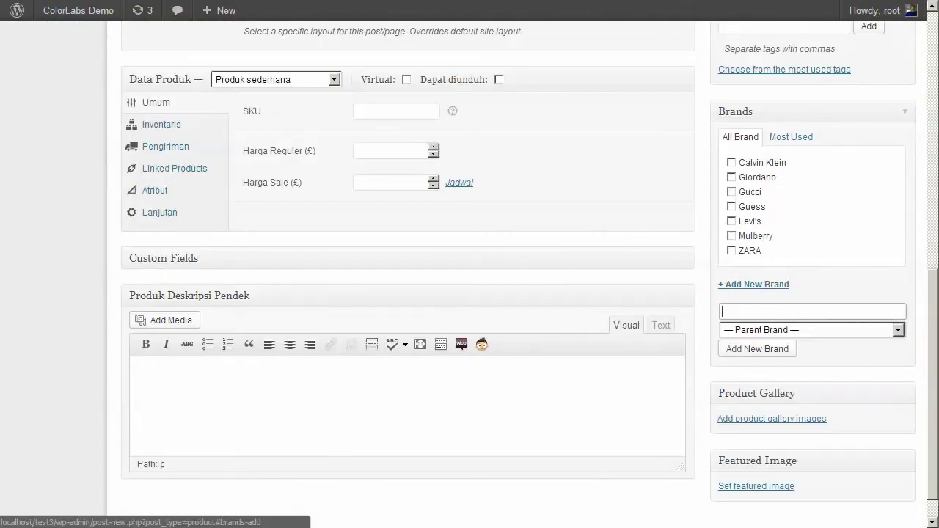
pyautogui.write('new brands')
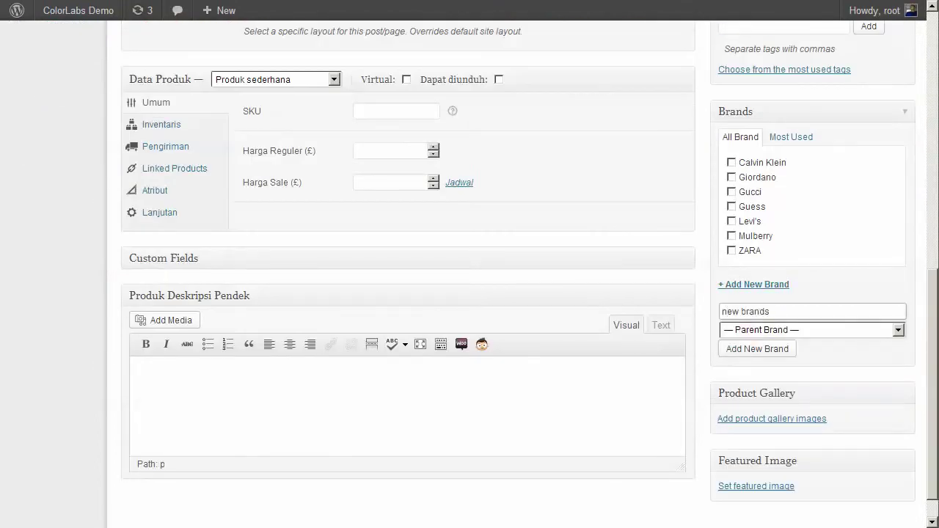
pyautogui.press('Return')
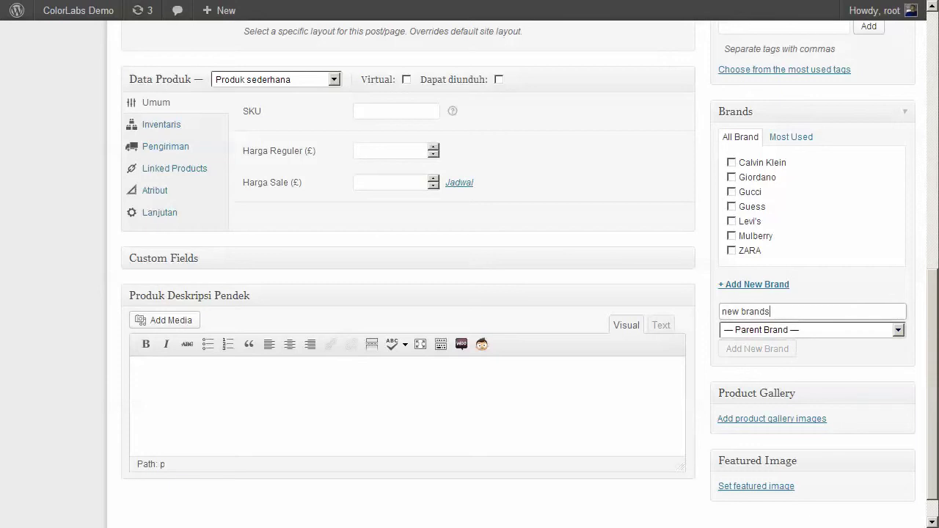
# Set the media library photo of rolled wraps with white sauce as the product's featured image
pyautogui.scroll(-1, 749, 284)
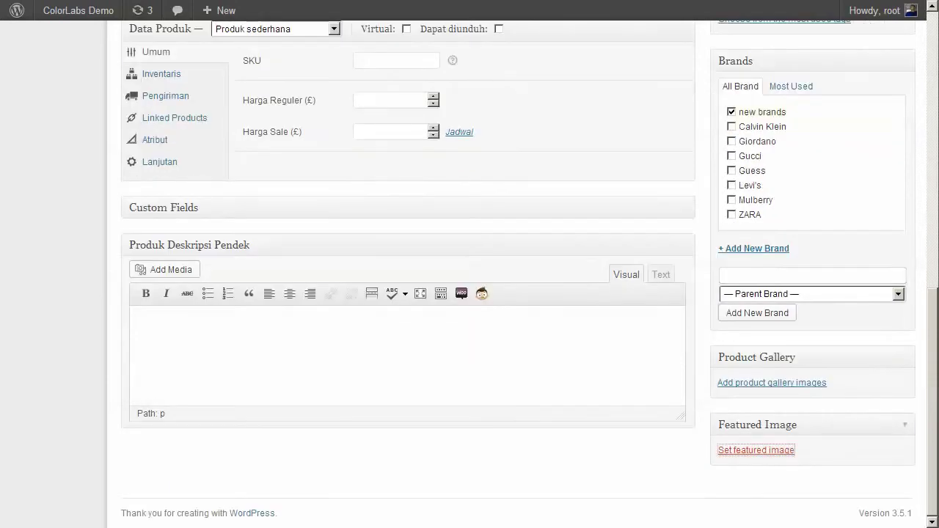
pyautogui.click(756, 450)
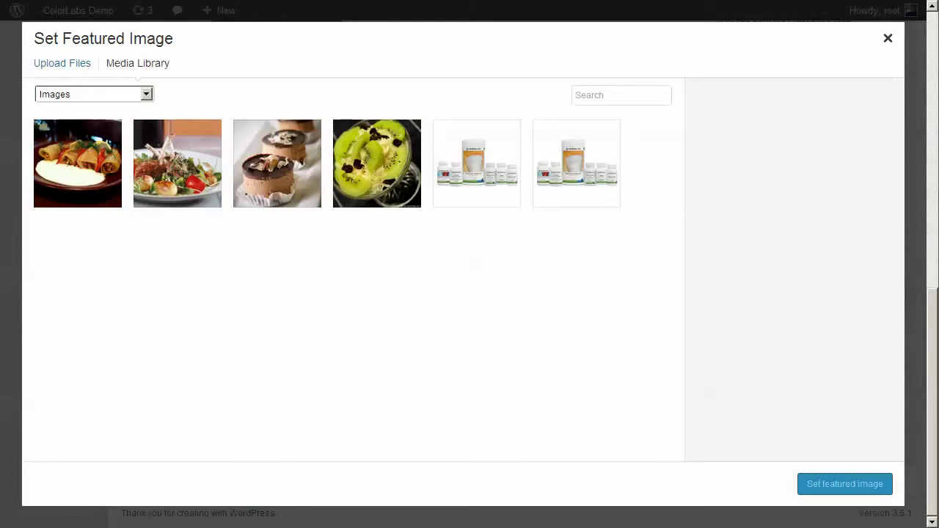
pyautogui.click(78, 163)
pyautogui.click(845, 484)
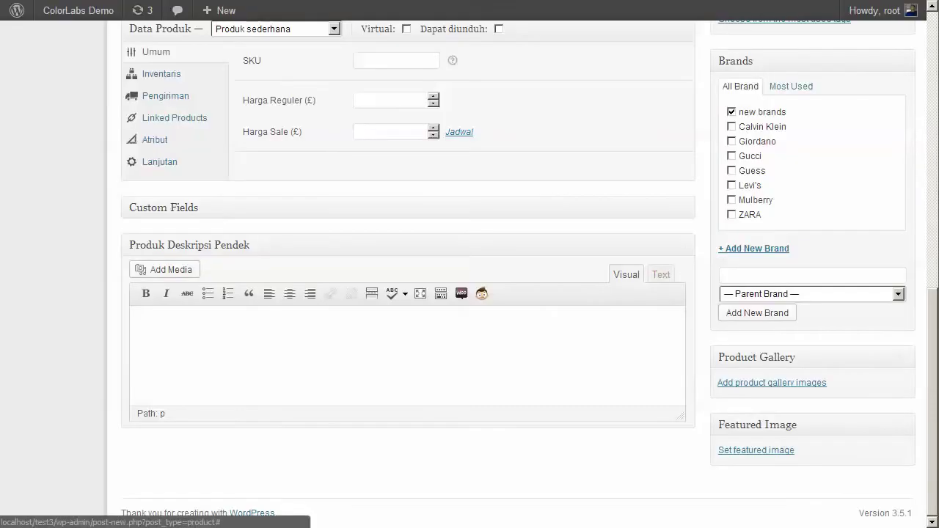
# Set the product's regular price (Harga Reguler) to 15000
pyautogui.scroll(-2, 470, 294)
pyautogui.scroll(7, 470, 294)
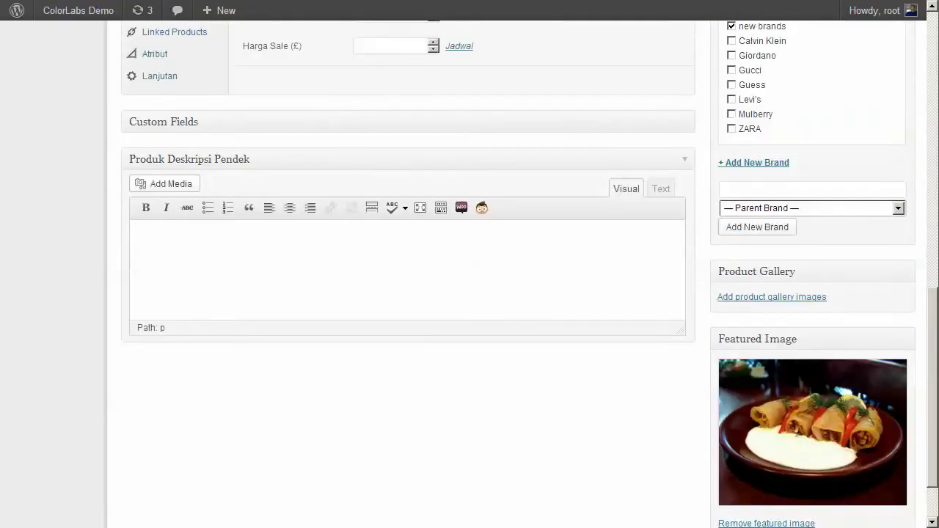
pyautogui.scroll(4, 470, 294)
pyautogui.scroll(-8, 470, 294)
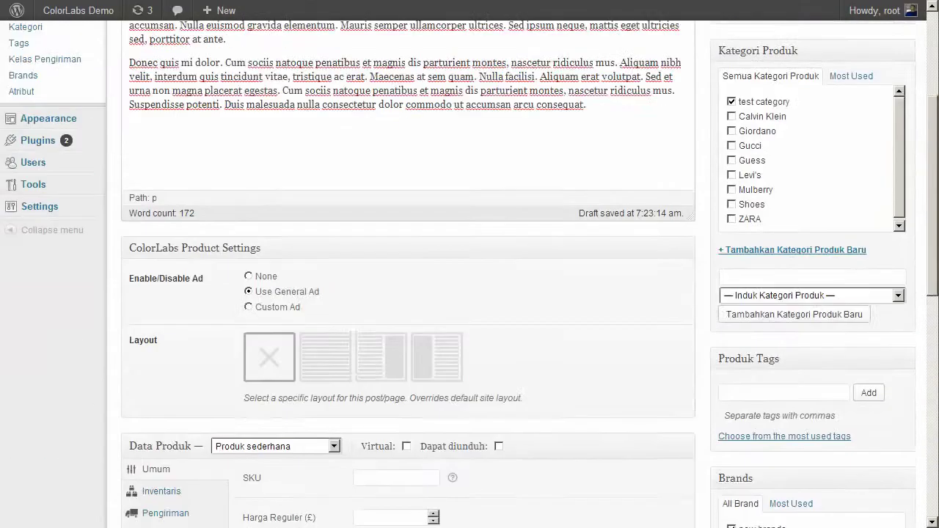
pyautogui.scroll(1, 469, 294)
pyautogui.click(391, 225)
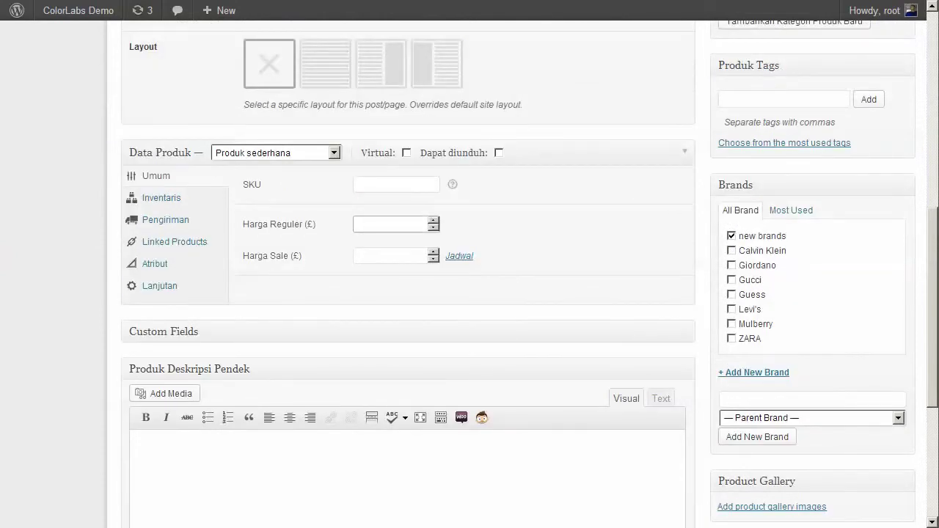
pyautogui.write('15000')
pyautogui.press('Tab')
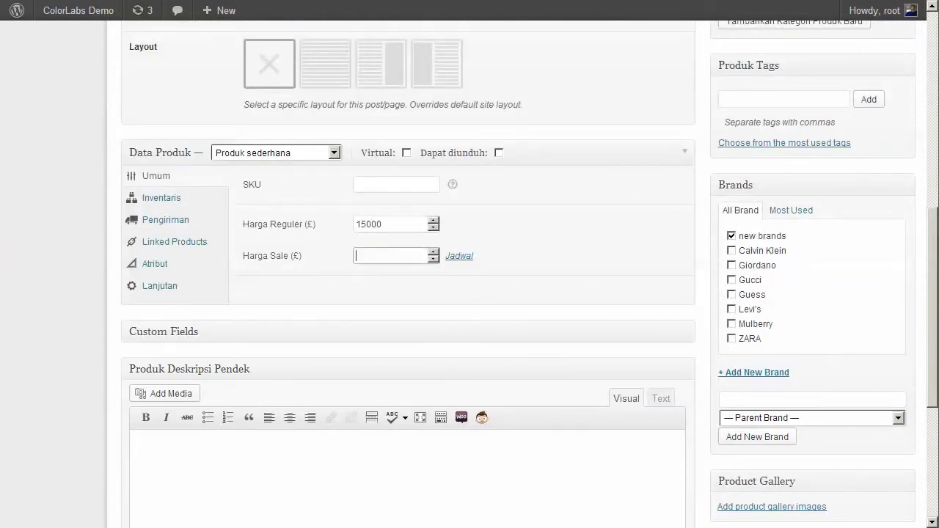
# Set product#1's sale price (Harga Sale) to 10000 and publish the product
pyautogui.write('10000')
pyautogui.scroll(7, 470, 265)
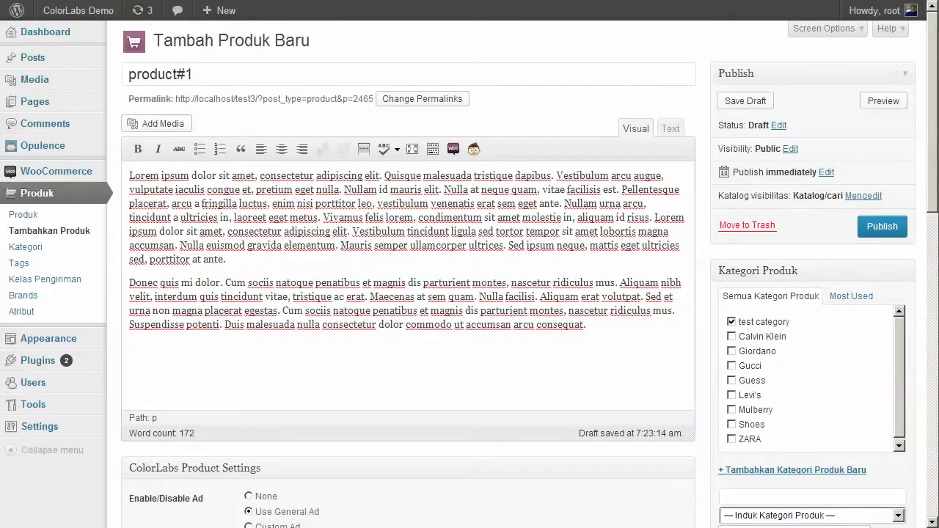
pyautogui.click(882, 226)
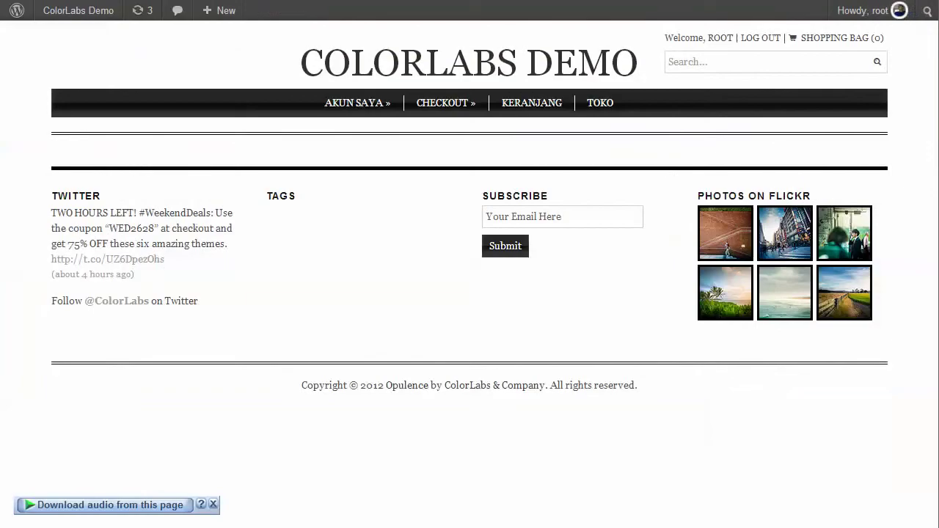
# Reload the store's front page and replace the Notepad text with a note that it only displays featured products, brands and category
pyautogui.rightClick(380, 219)
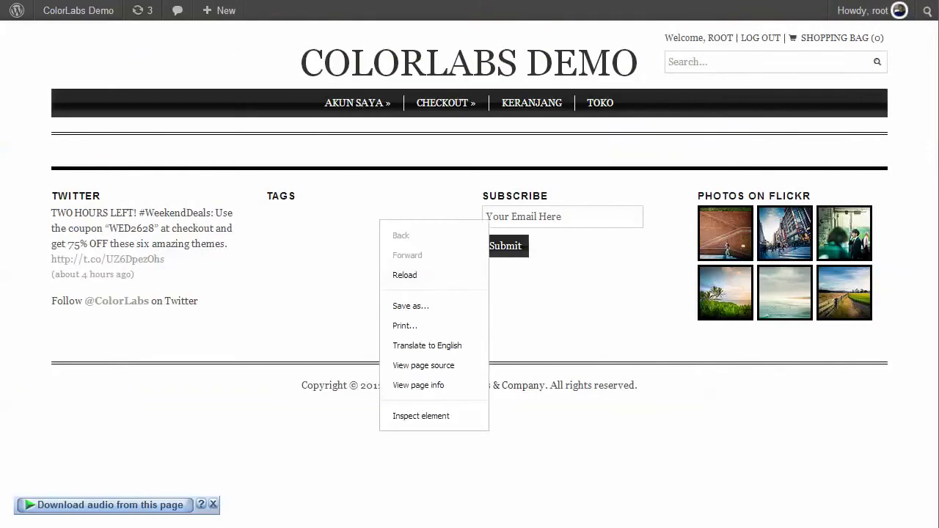
pyautogui.click(404, 275)
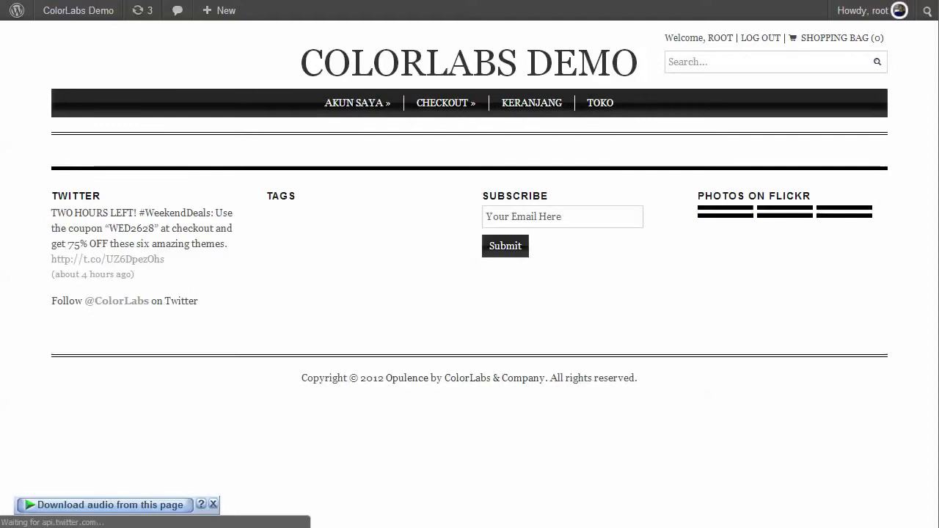
pyautogui.hotkey('alt', 'Tab')
pyautogui.hotkey('ctrl', 'a')
pyautogui.write('the produc')
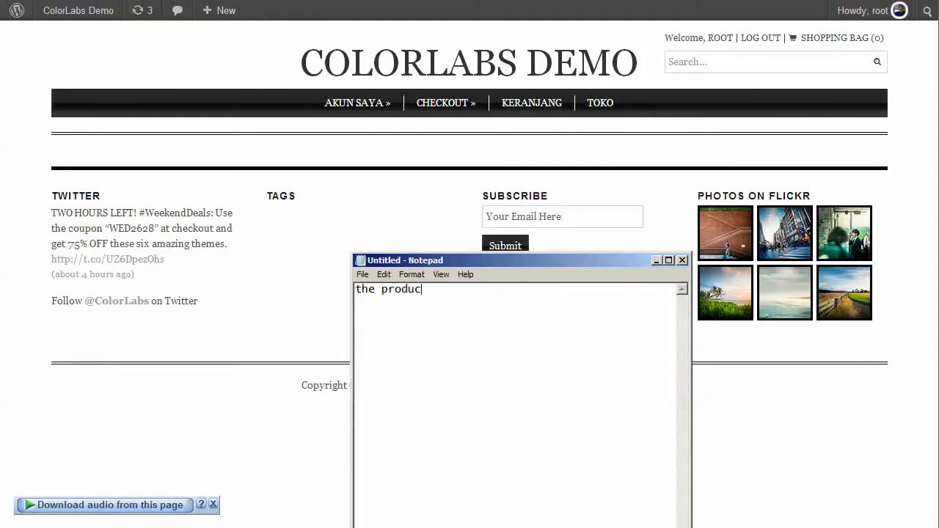
pyautogui.write('ts will not displayed on your ')
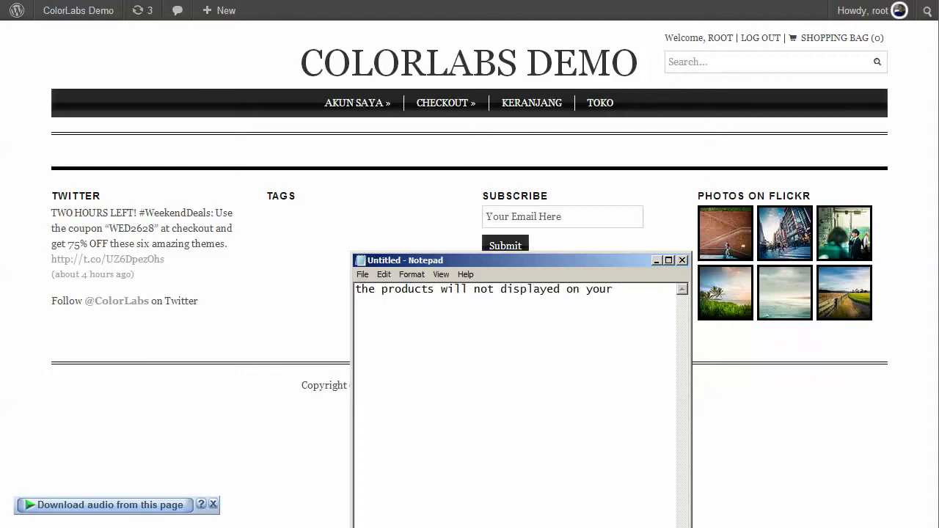
pyautogui.write('front page since the front page on this theme will only displaying the featured')
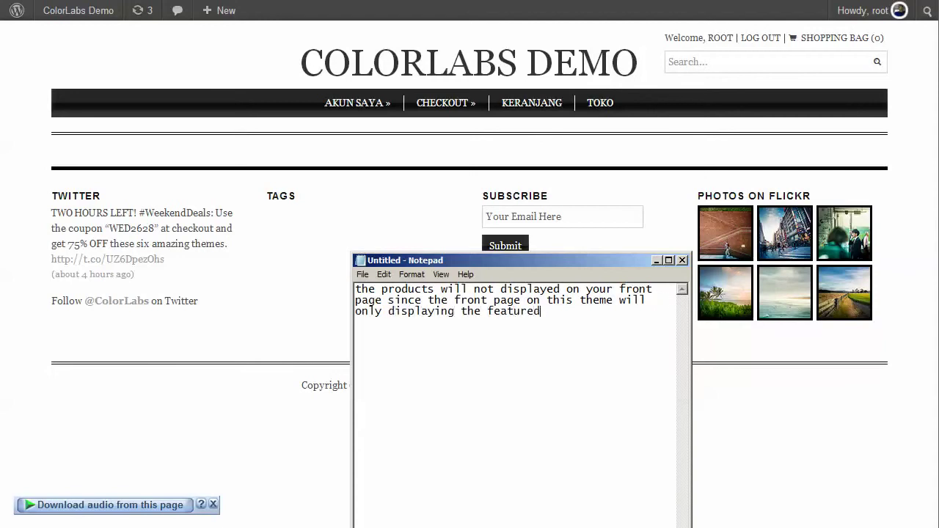
pyautogui.write(' products and a')
pyautogui.press('BackSpace')
pyautogui.press('BackSpace')
pyautogui.press('BackSpace')
pyautogui.press('BackSpace')
pyautogui.press('BackSpace')
pyautogui.write('brands')
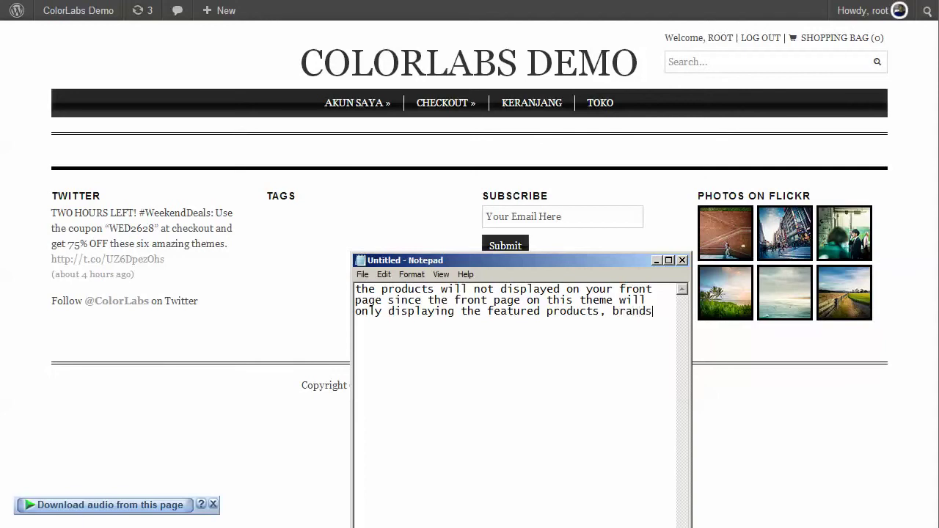
pyautogui.write(' and category')
# Open the product list in the browser and replace the Notepad text with a note that the 'star' icon makes a product featured
pyautogui.hotkey('alt', 'Tab')
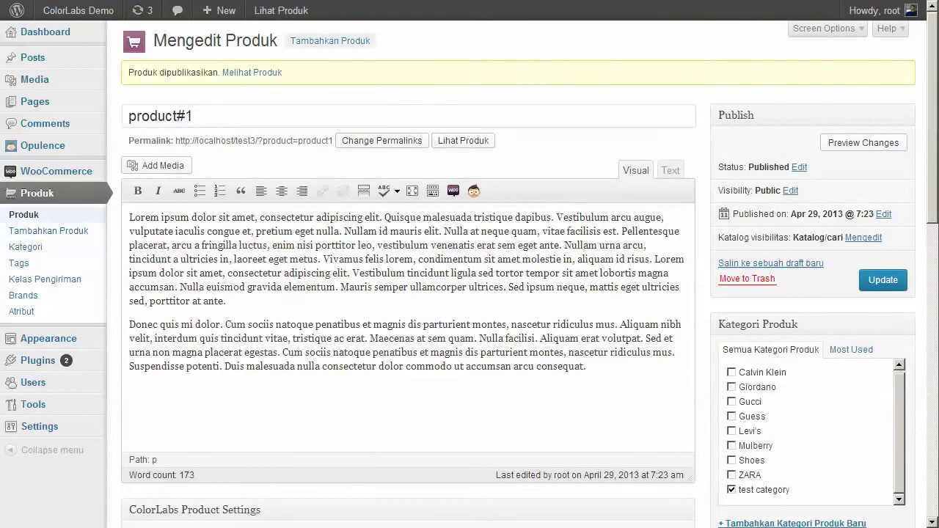
pyautogui.click(24, 215)
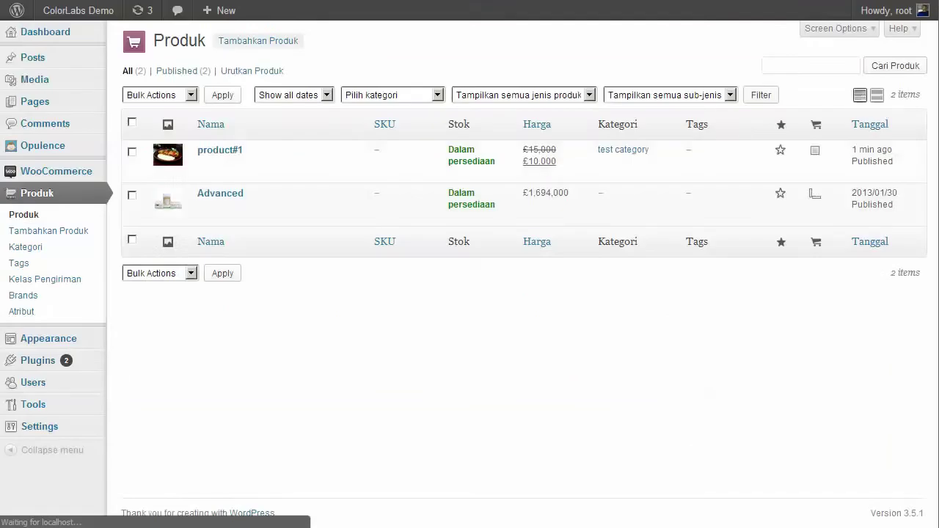
pyautogui.hotkey('alt', 'Tab')
pyautogui.hotkey('ctrl', 'a')
pyautogui.write('to make your ')
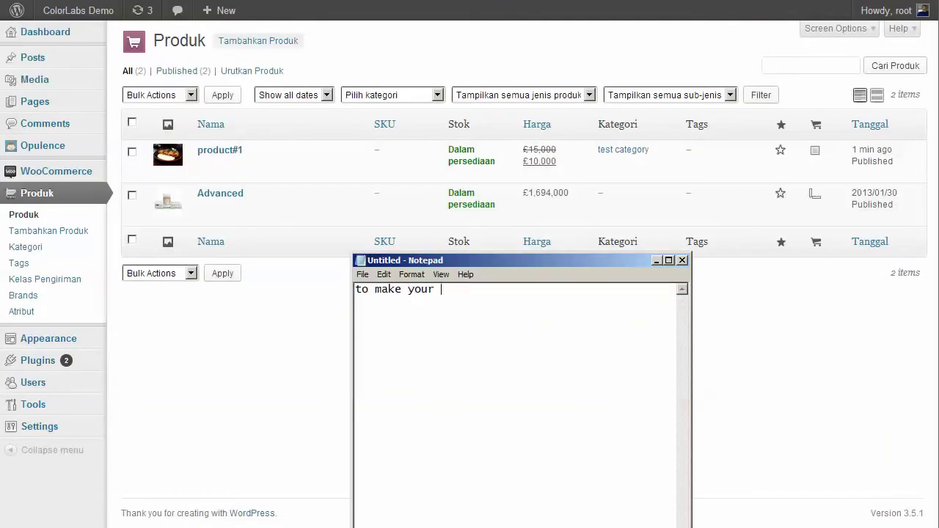
pyautogui.write('product become featured, you can click on the s')
pyautogui.press('BackSpace')
pyautogui.write("'start")
pyautogui.press('BackSpace')
pyautogui.write("' icon")
pyautogui.press('BackSpace')
pyautogui.write('on')
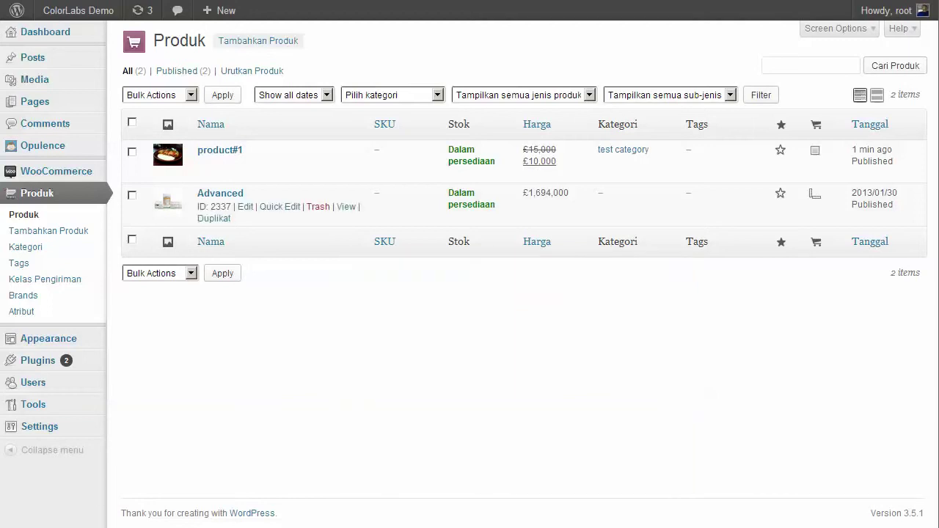
# Return to the browser, mark product#1 as featured and check the store's front page
pyautogui.click(781, 150)
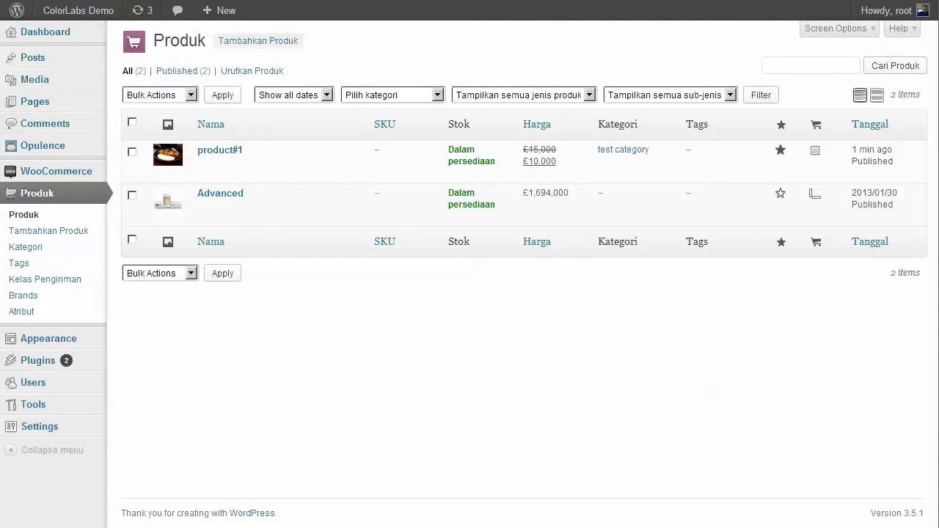
pyautogui.moveTo(79, 11)
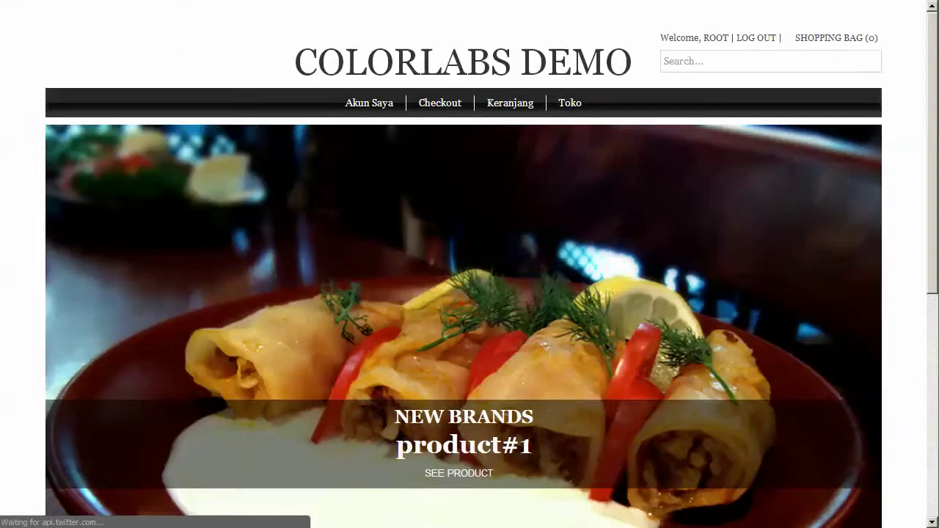
pyautogui.scroll(-8, 464, 293)
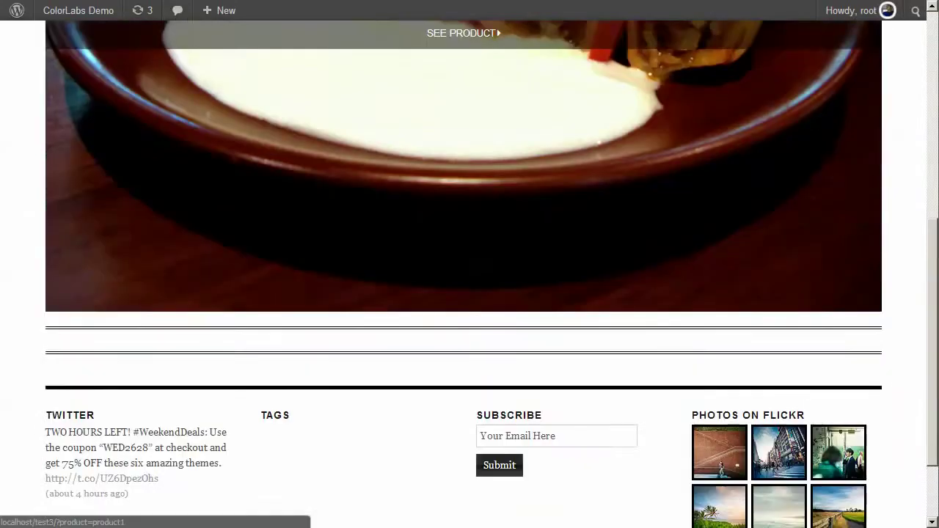
pyautogui.scroll(7, 463, 294)
# Replace the Notepad text with "ok, the brand already there, now we will set the brands and product become featured"
pyautogui.hotkey('alt', 'Tab')
pyautogui.hotkey('ctrl', 'a')
pyautogui.write('ok, the ')
pyautogui.write('bran')
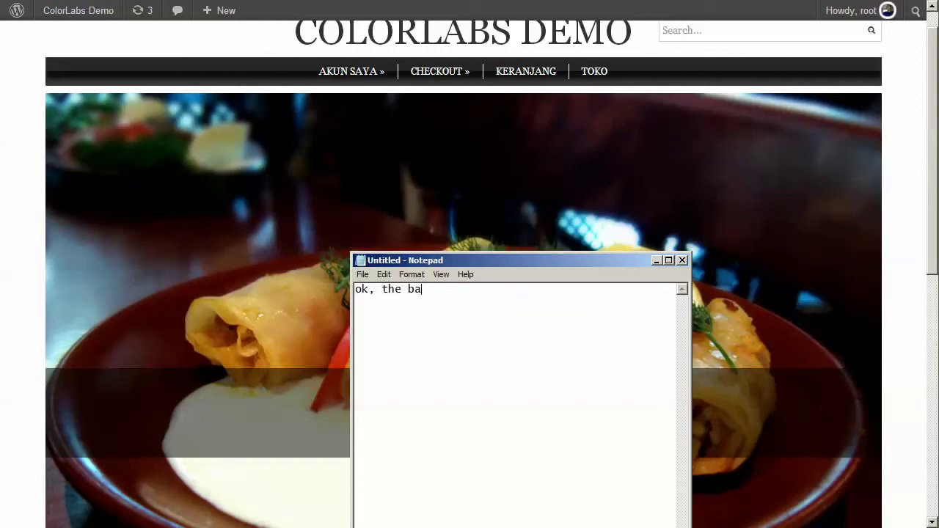
pyautogui.write('d already there,')
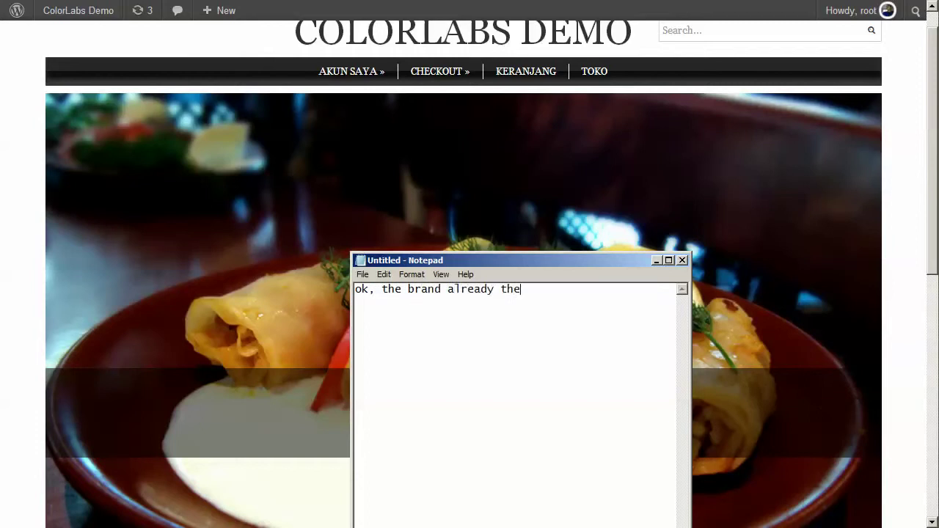
pyautogui.press('Return')
pyautogui.press('Return')
pyautogui.write('now we will set the')
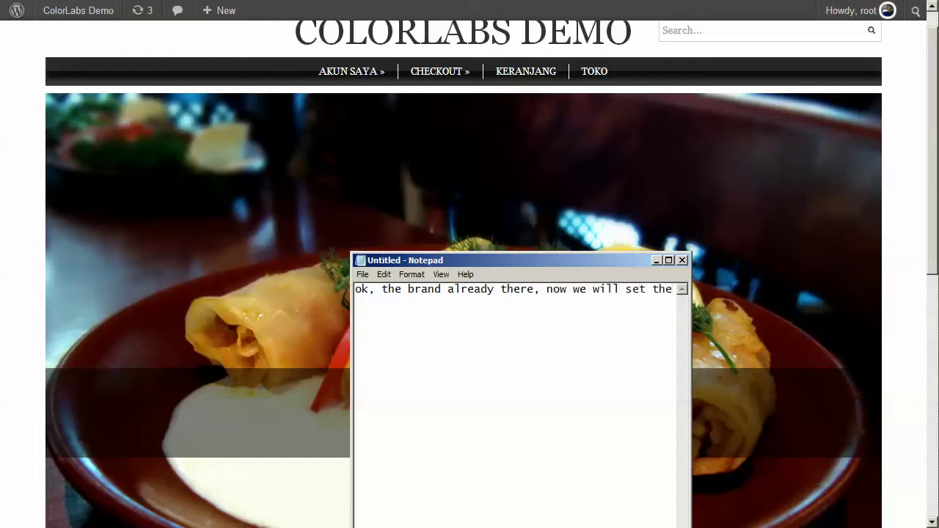
pyautogui.write(' brands and product become featured')
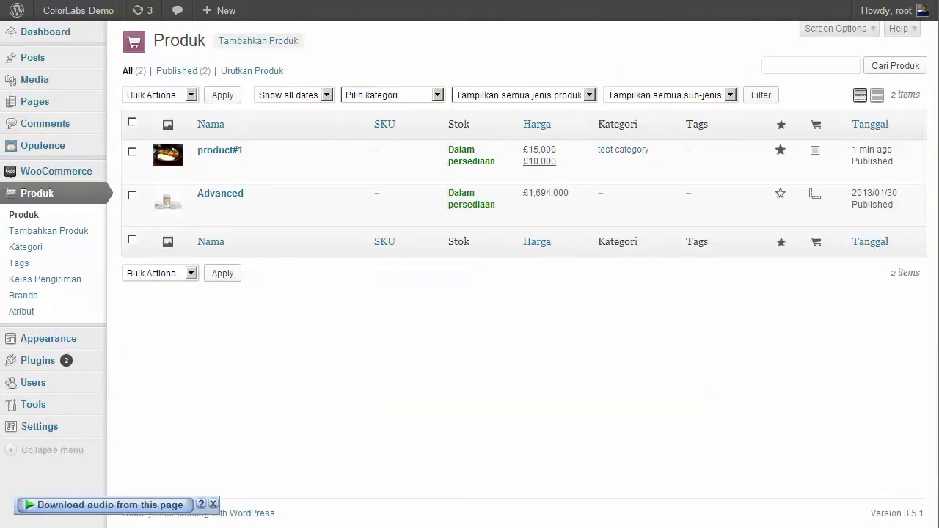
# Return to the browser and open the product category "test category" for editing
pyautogui.click(26, 248)
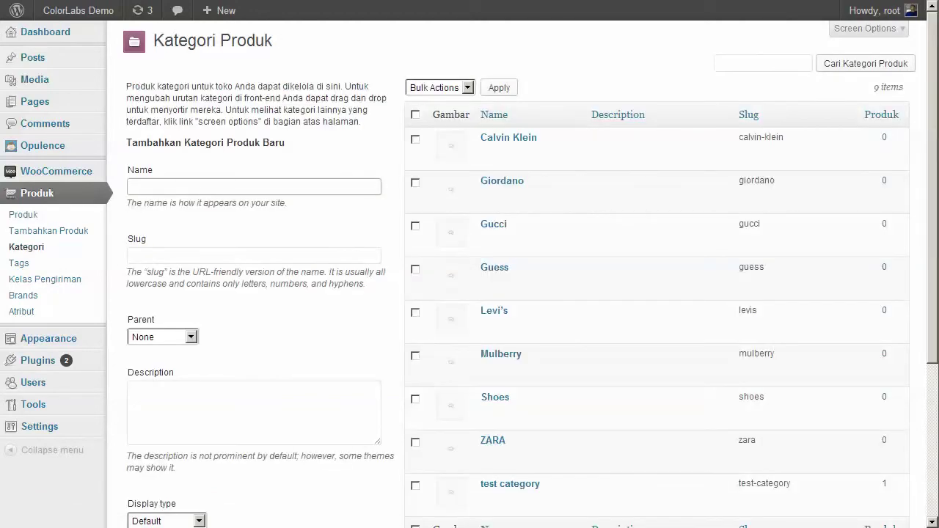
pyautogui.scroll(-2, 657, 279)
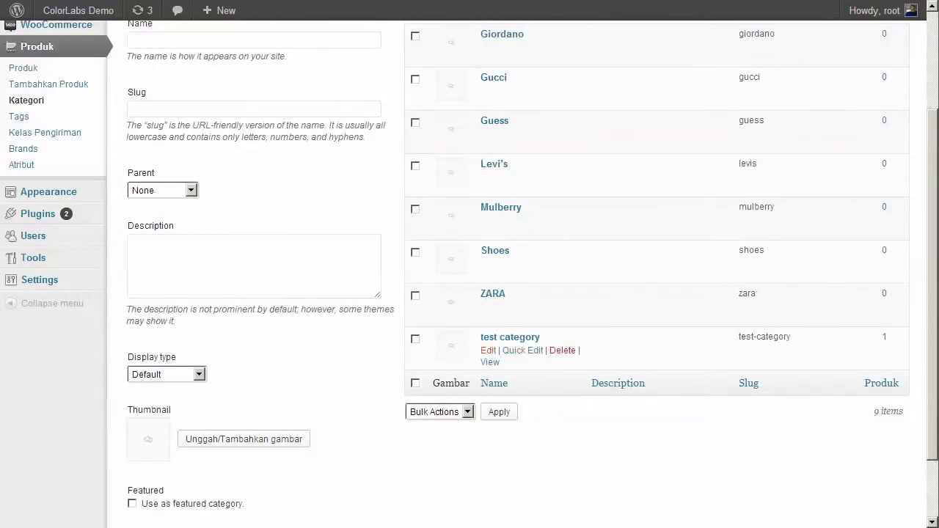
pyautogui.click(488, 351)
# Replace the Notepad text with "at the product category, you can add a thumbnail and also set it as featured"
pyautogui.hotkey('alt', 'Tab')
pyautogui.hotkey('ctrl', 'a')
pyautogui.write('at the produk')
pyautogui.press('BackSpace')
pyautogui.write('ct category,')
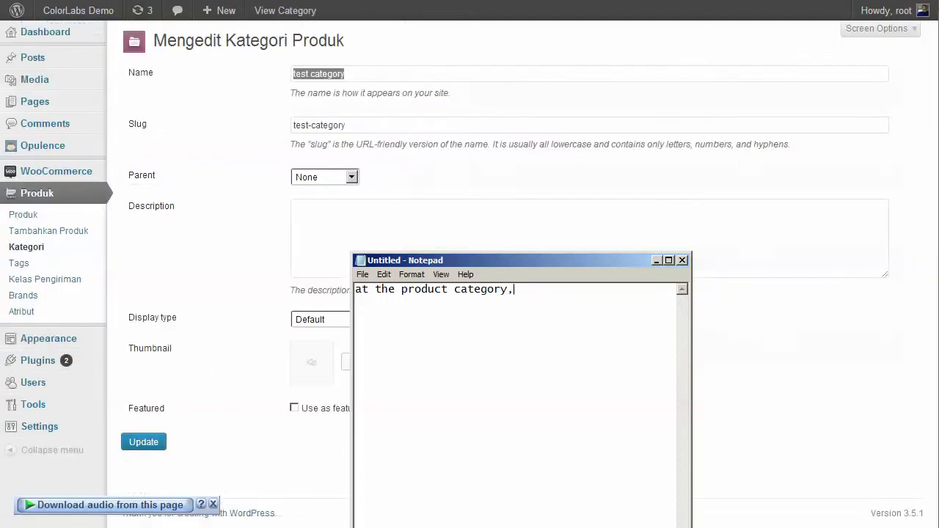
pyautogui.write(' you can add a thumbnai')
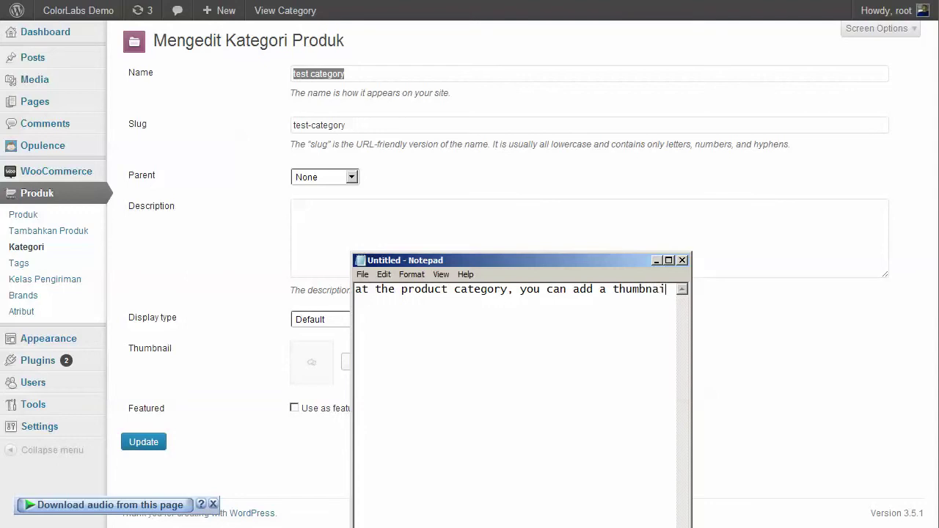
pyautogui.write('l and also set it as featured')
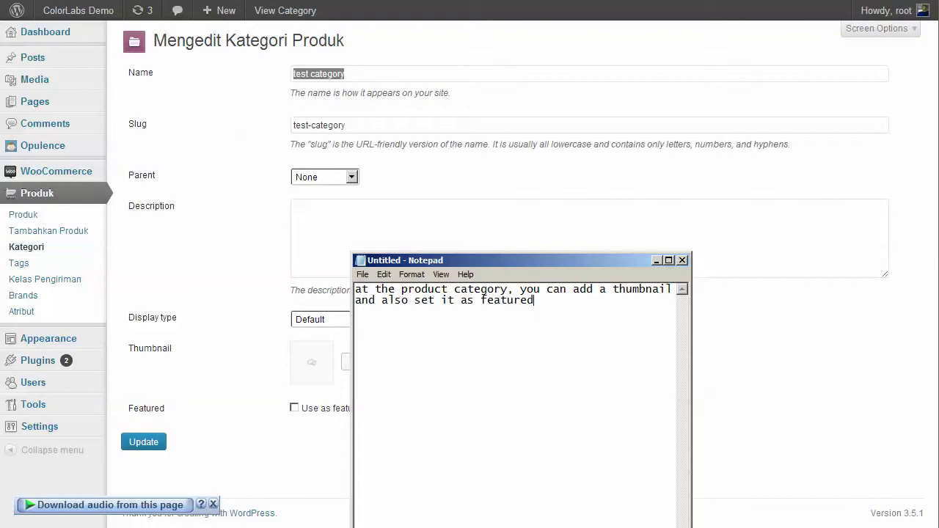
# Give "test category" the media library's meat-and-salad plate photo as thumbnail, make it a featured category and update it
pyautogui.click(242, 374)
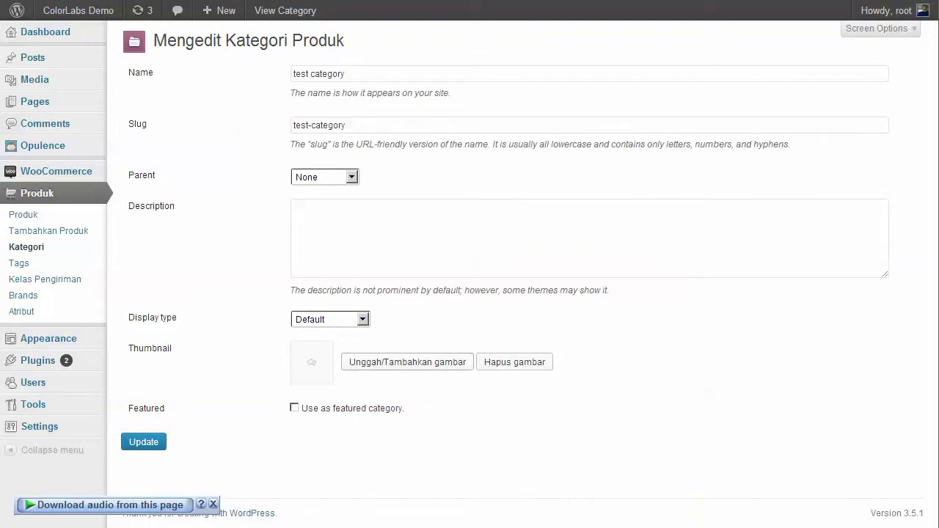
pyautogui.click(407, 362)
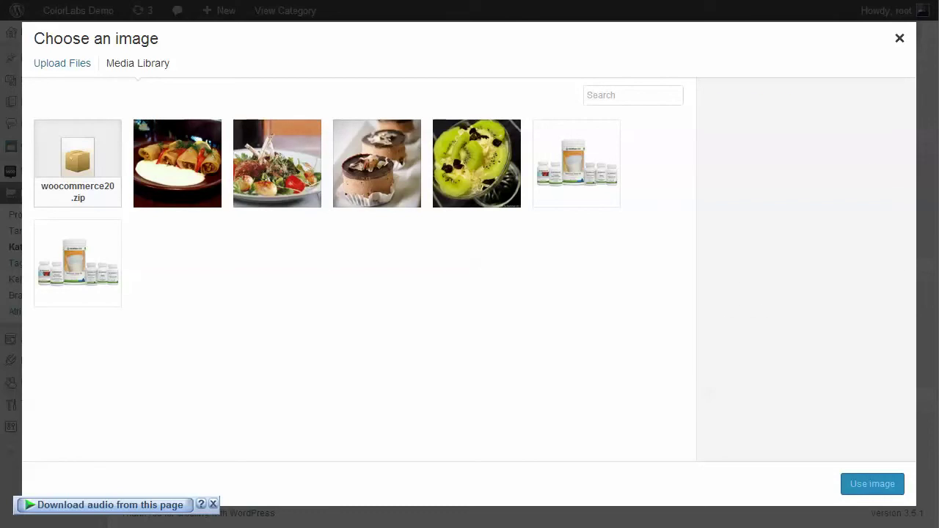
pyautogui.click(277, 163)
pyautogui.click(873, 483)
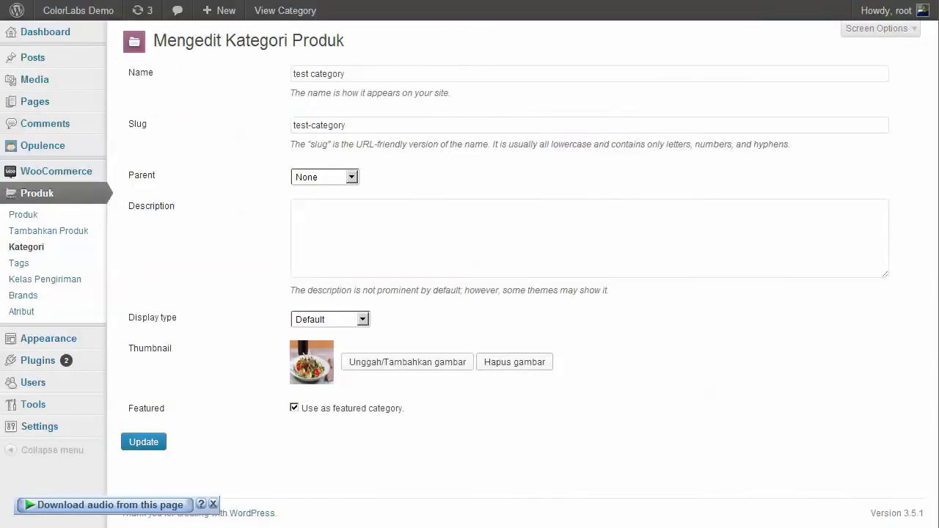
pyautogui.click(144, 442)
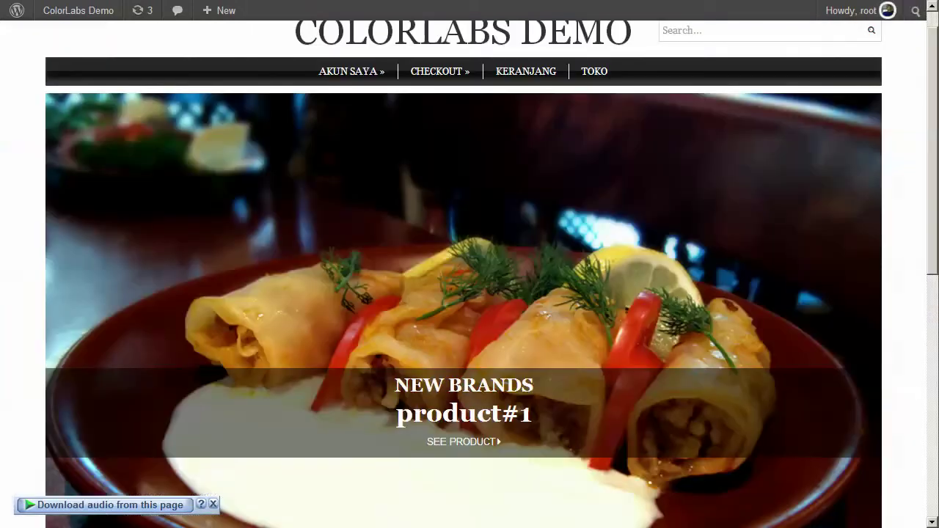
# Reload the store's front page and view the category section below the featured product
pyautogui.rightClick(194, 34)
pyautogui.click(219, 89)
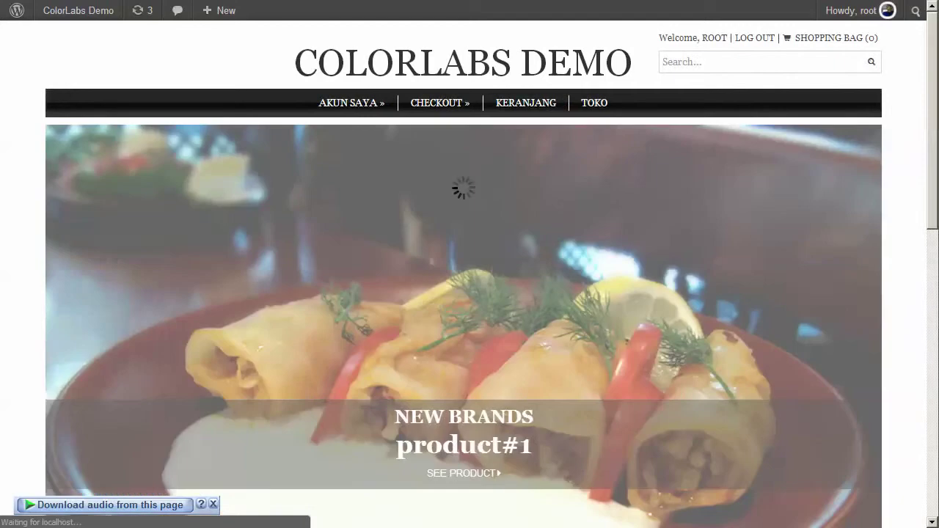
pyautogui.scroll(-10, 470, 293)
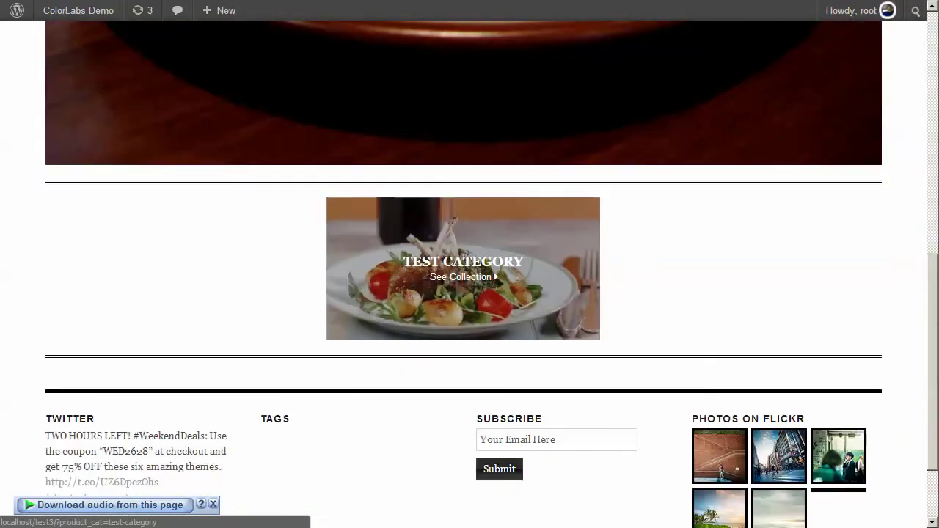
# Replace the Notepad text with "this is our category"
pyautogui.hotkey('alt', 'Tab')
pyautogui.hotkey('ctrl', 'a')
pyautogui.write('t')
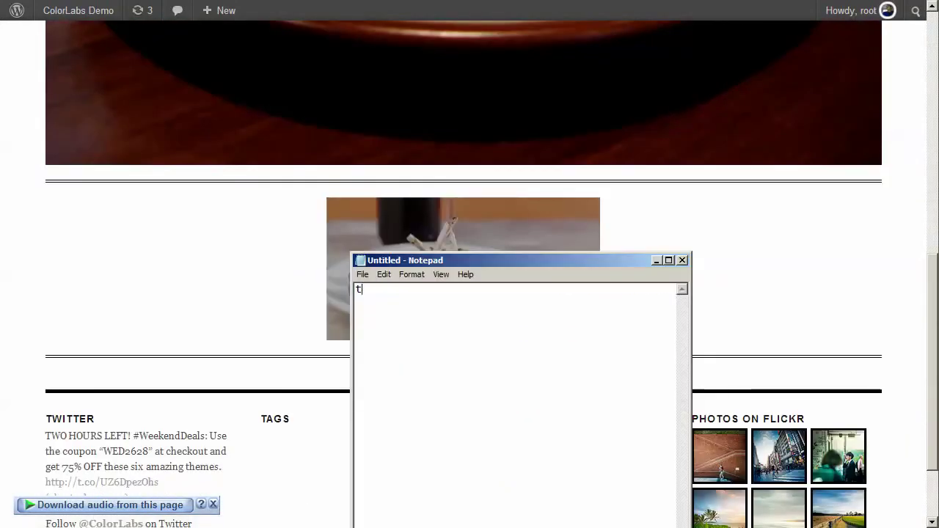
pyautogui.write('his is or')
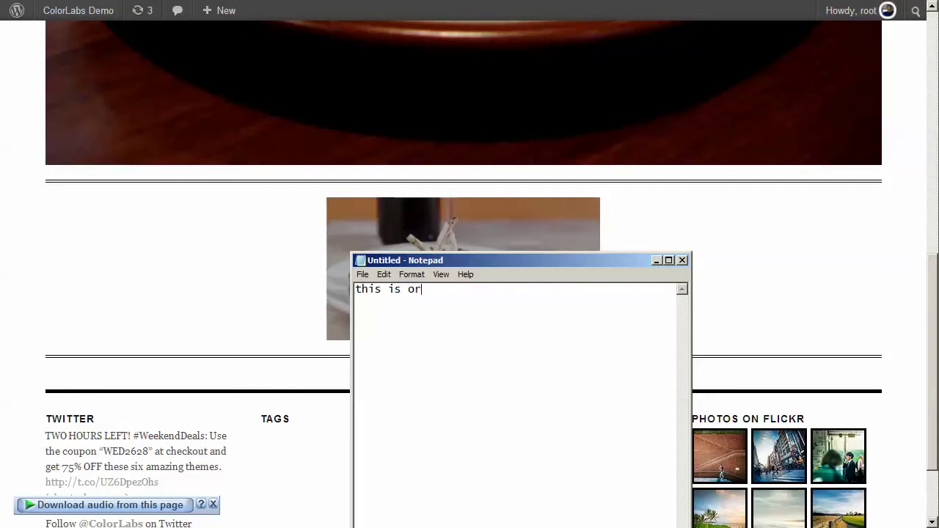
pyautogui.press('BackSpace')
pyautogui.write('ur category')
# Return to the browser and look over the front page's featured product and test category sections
pyautogui.hotkey('alt', 'Tab')
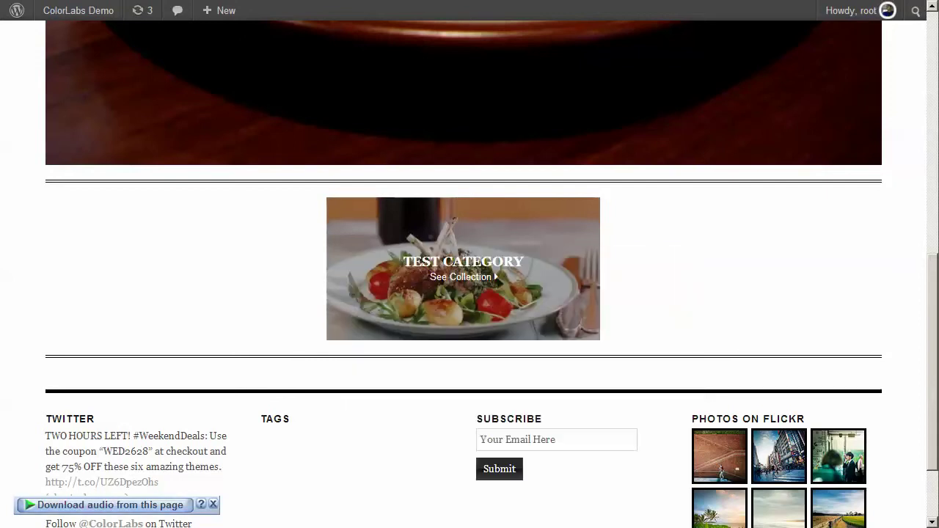
pyautogui.scroll(3, 464, 269)
pyautogui.scroll(2, 464, 274)
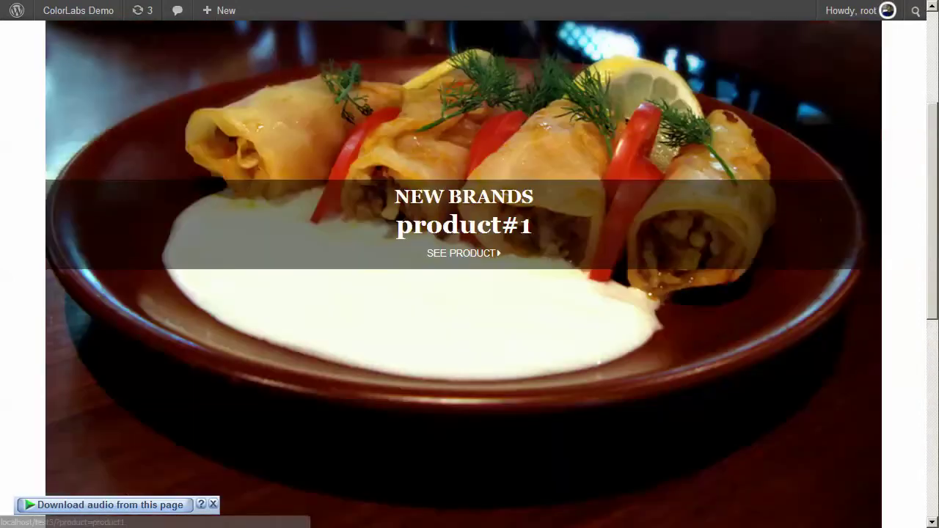
pyautogui.scroll(-6, 464, 273)
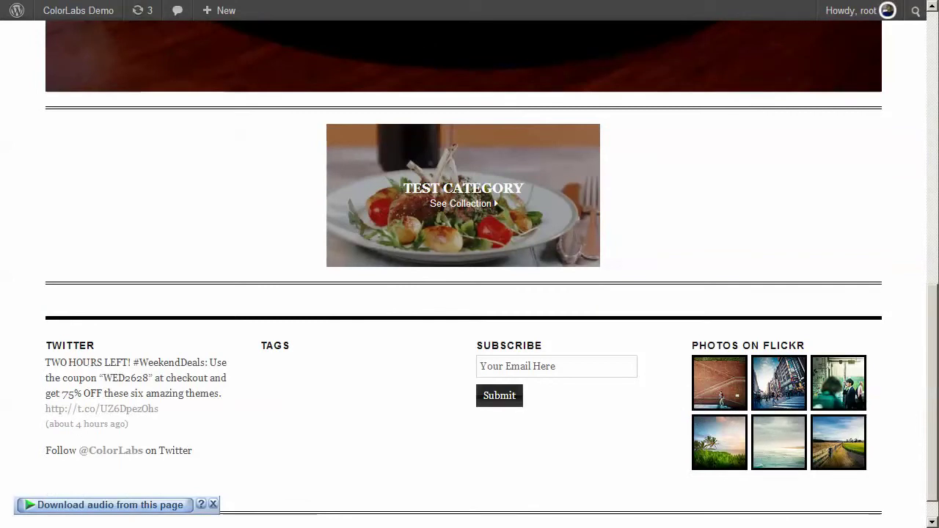
# Look over the store's product tags and the product shipping classes in the WordPress admin
pyautogui.hotkey('ctrl', 'Tab')
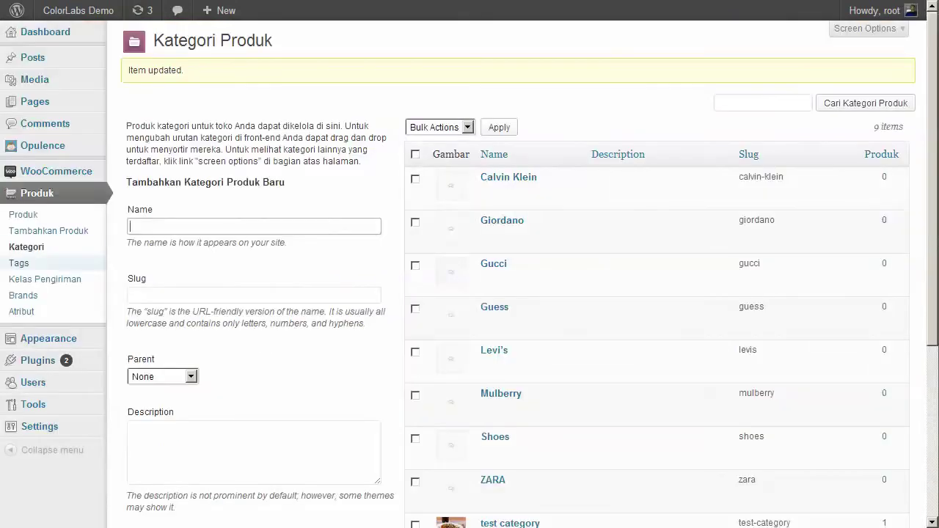
pyautogui.click(19, 263)
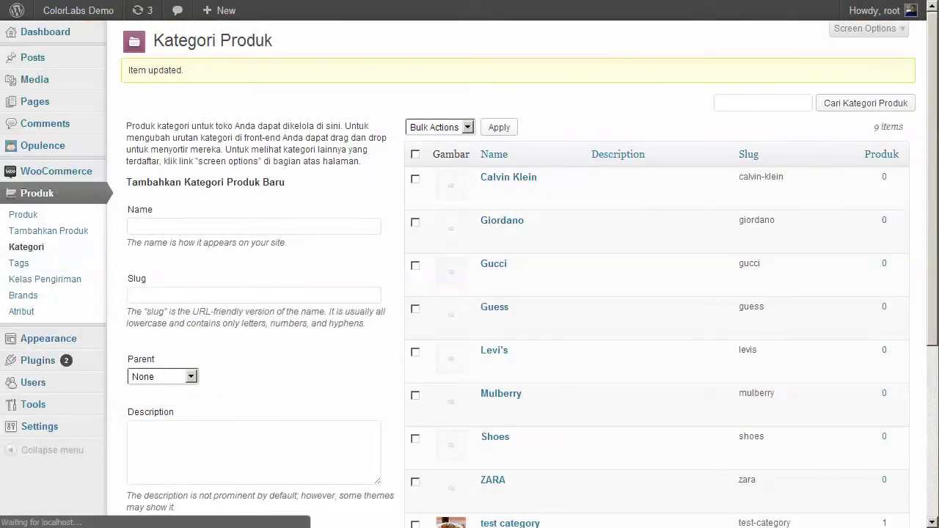
pyautogui.scroll(-5, 470, 279)
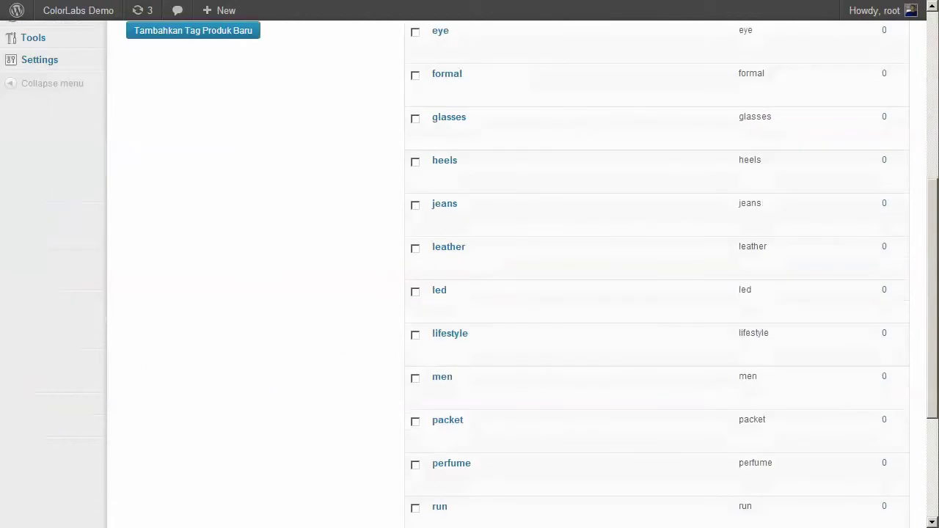
pyautogui.scroll(-2, 469, 330)
pyautogui.scroll(2, 470, 331)
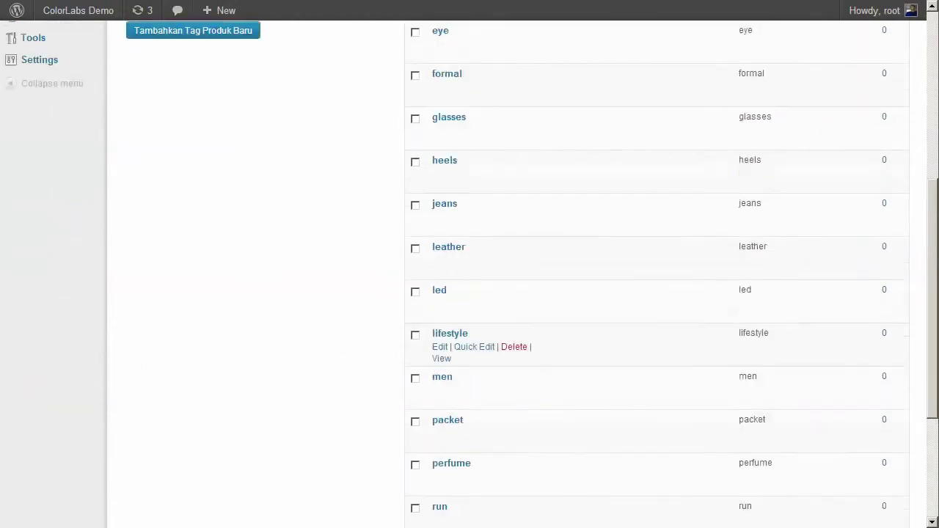
pyautogui.scroll(5, 513, 337)
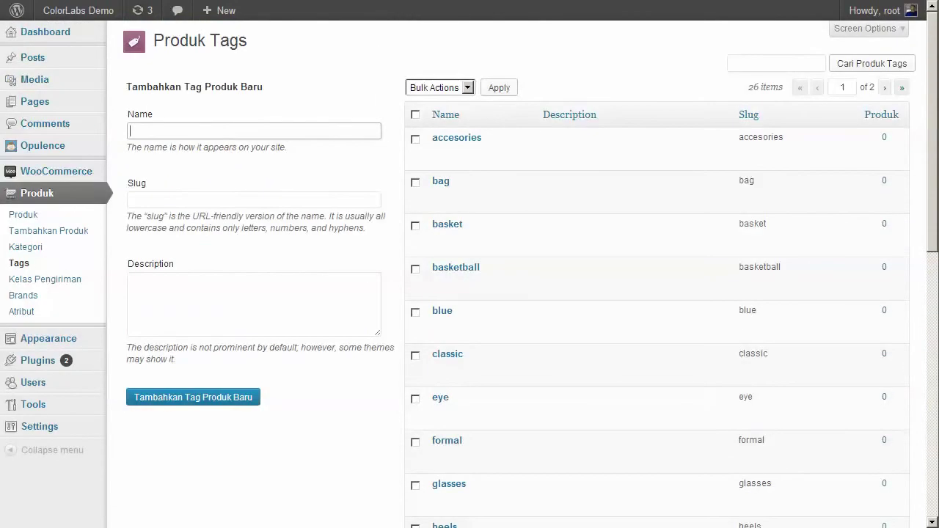
pyautogui.click(45, 280)
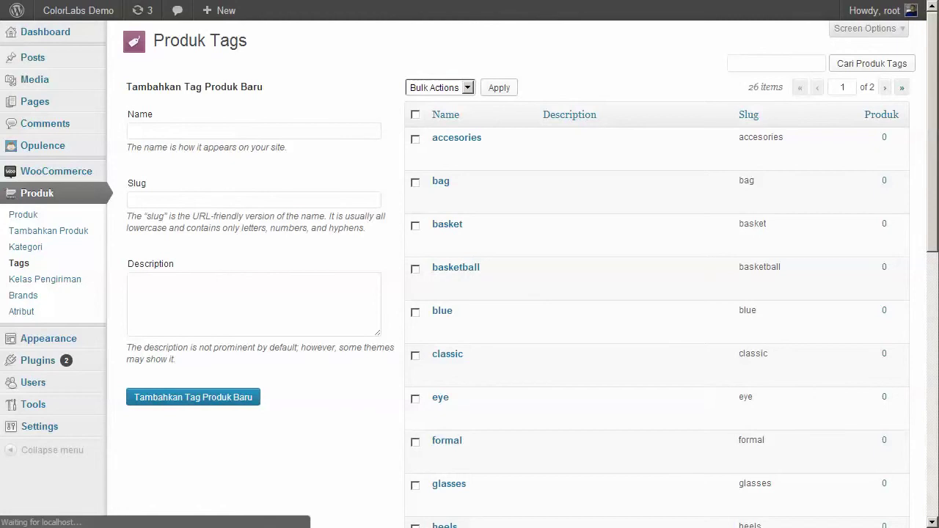
pyautogui.scroll(-7, 513, 337)
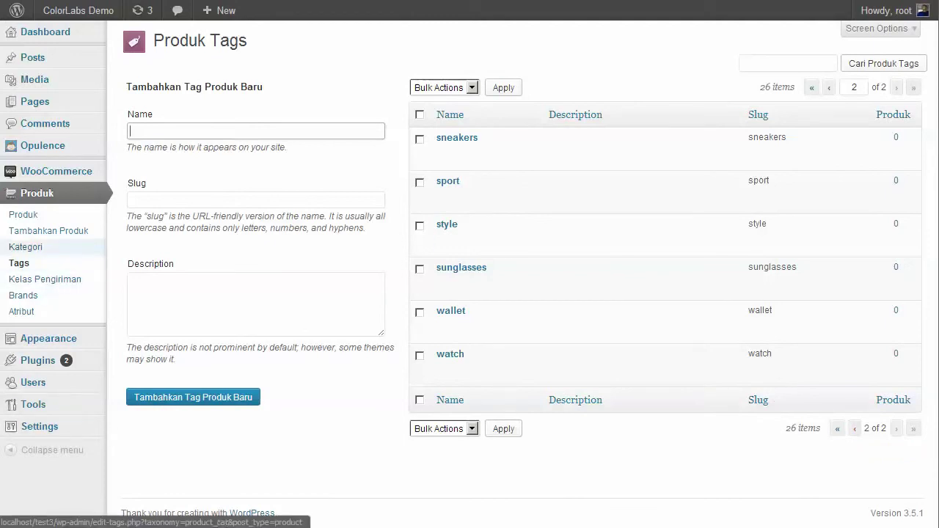
# Upload the insect wallpaper image from the Downloads "deviantart" folder as thumbnail of the brand "new brands" and update the brand
pyautogui.click(23, 295)
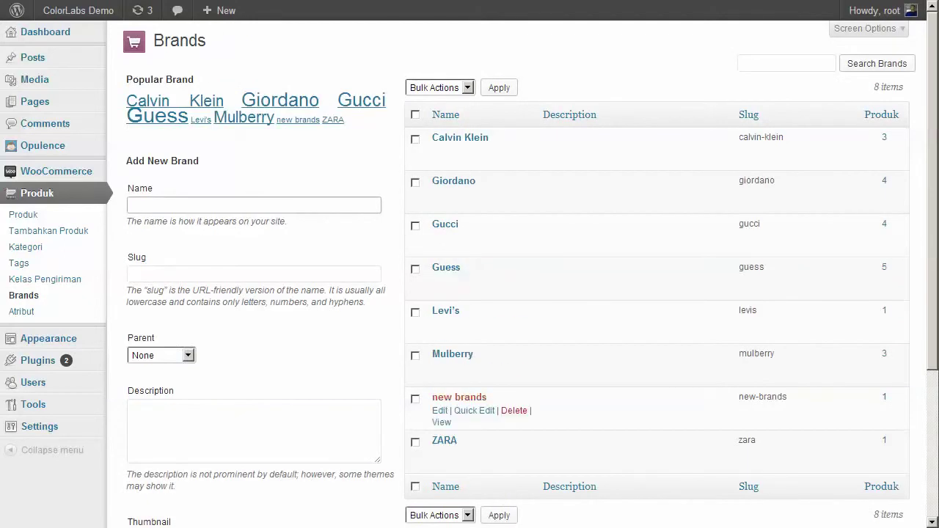
pyautogui.click(458, 398)
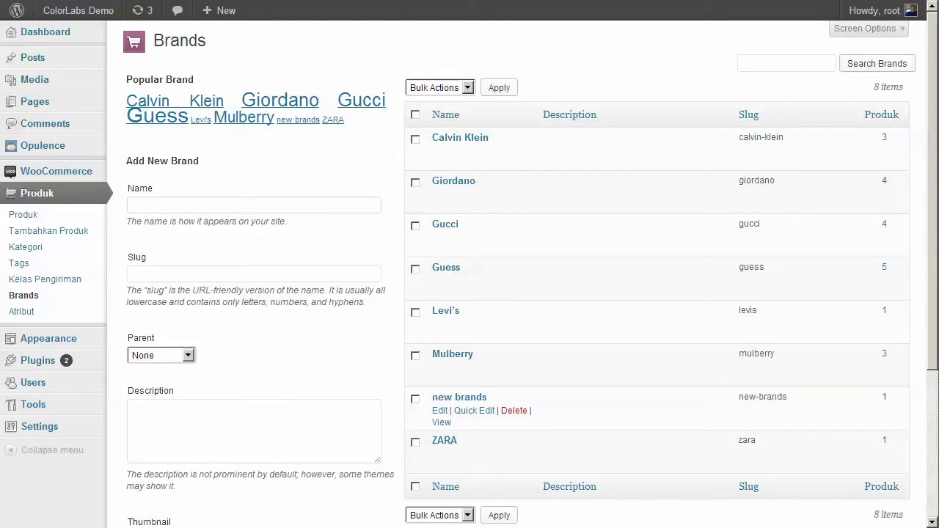
pyautogui.click(452, 331)
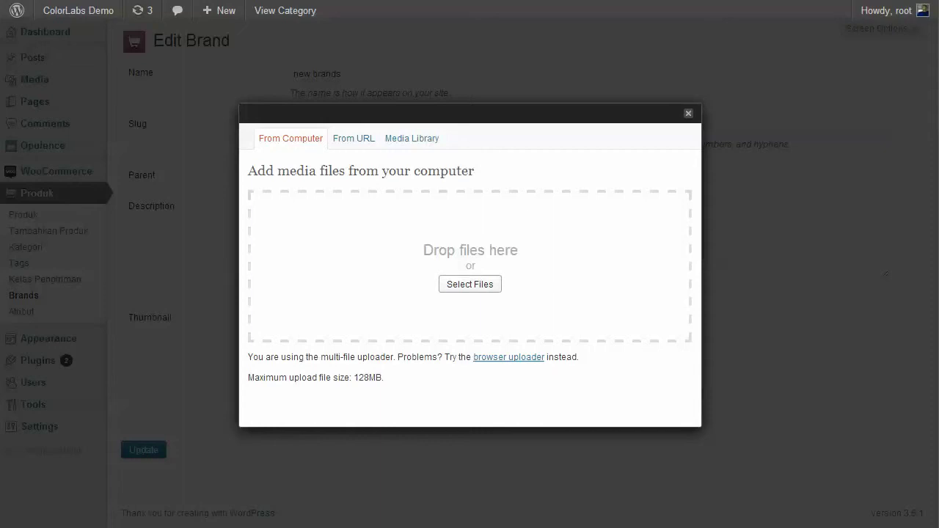
pyautogui.click(470, 284)
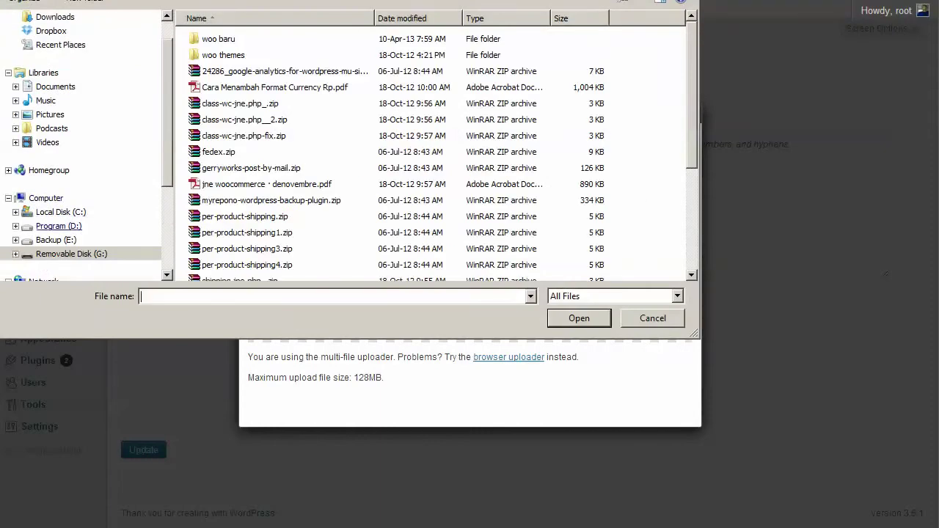
pyautogui.click(58, 226)
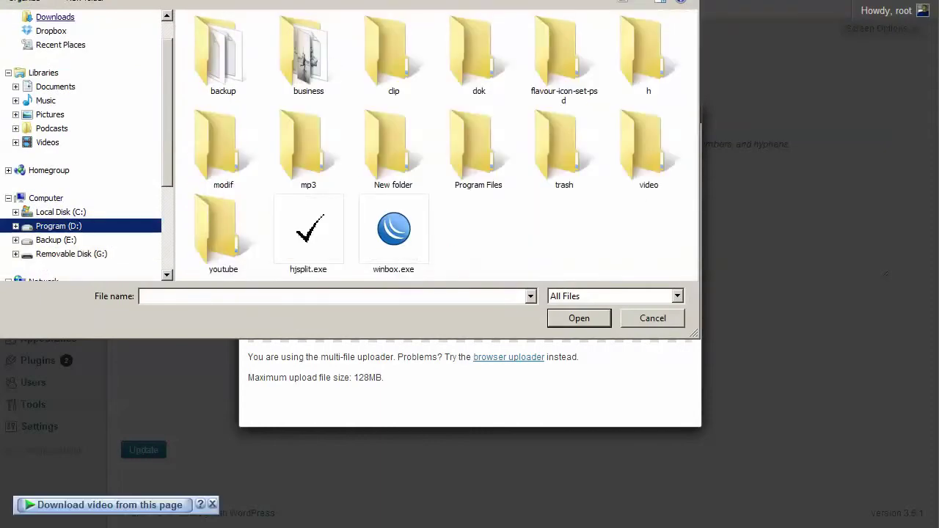
pyautogui.click(55, 16)
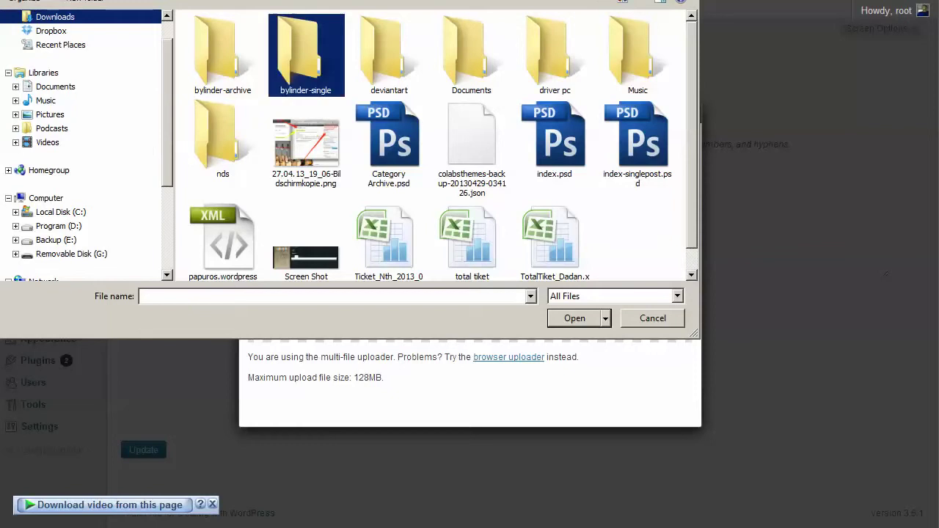
pyautogui.doubleClick(389, 55)
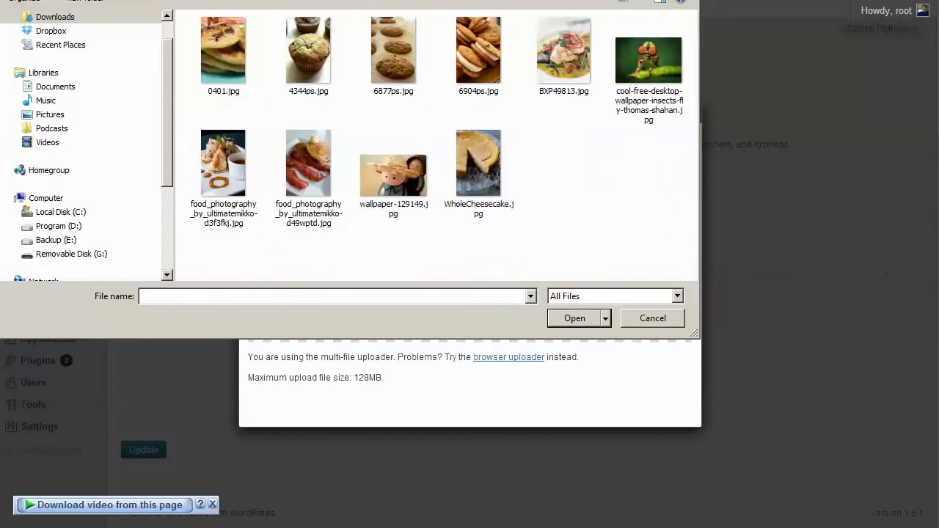
pyautogui.doubleClick(648, 62)
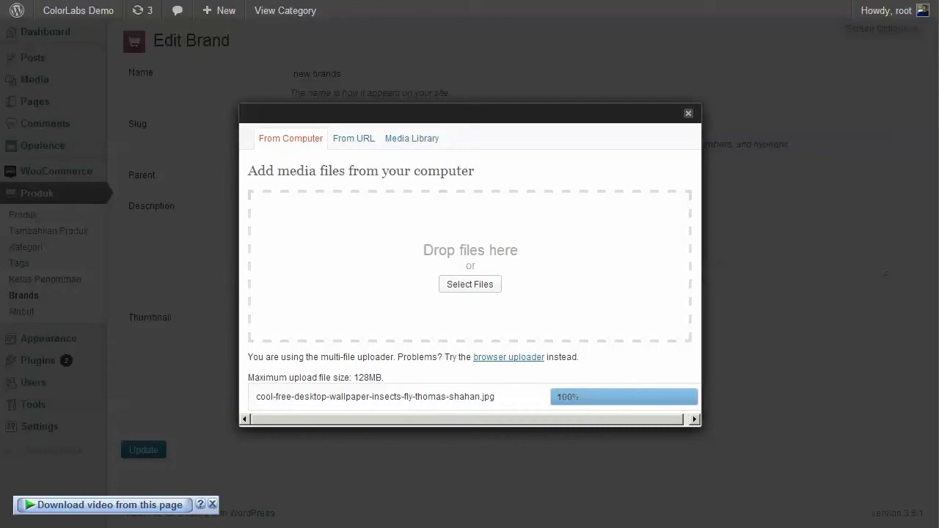
pyautogui.scroll(-7, 469, 268)
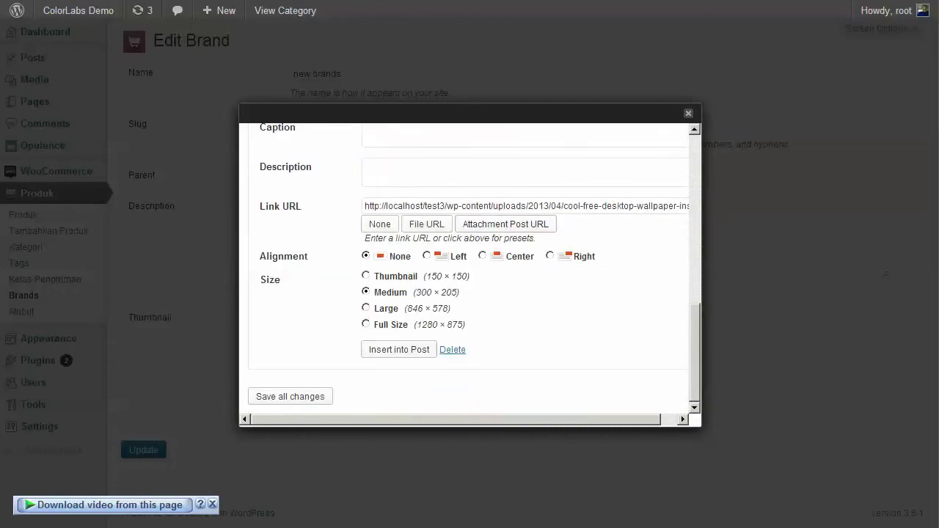
pyautogui.click(399, 350)
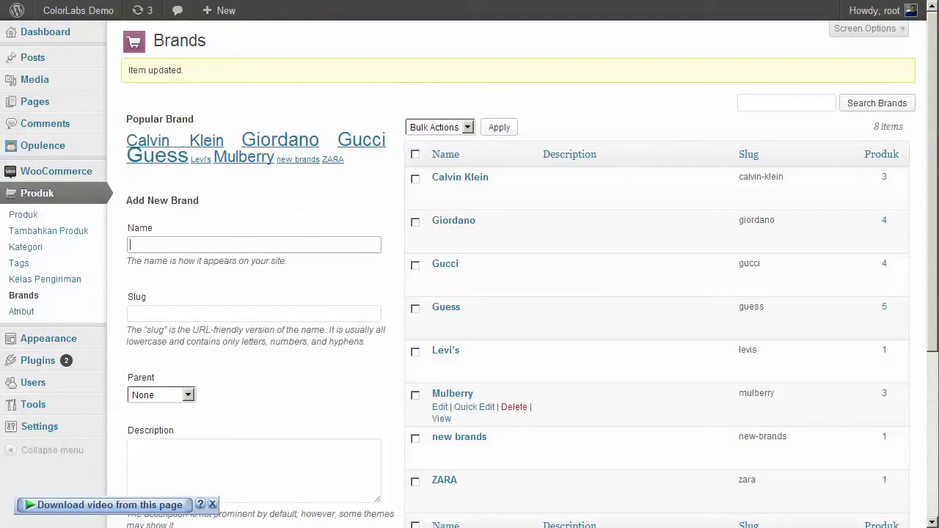
# Reload the store's front page and view the area below the test category section
pyautogui.scroll(-1, 587, 404)
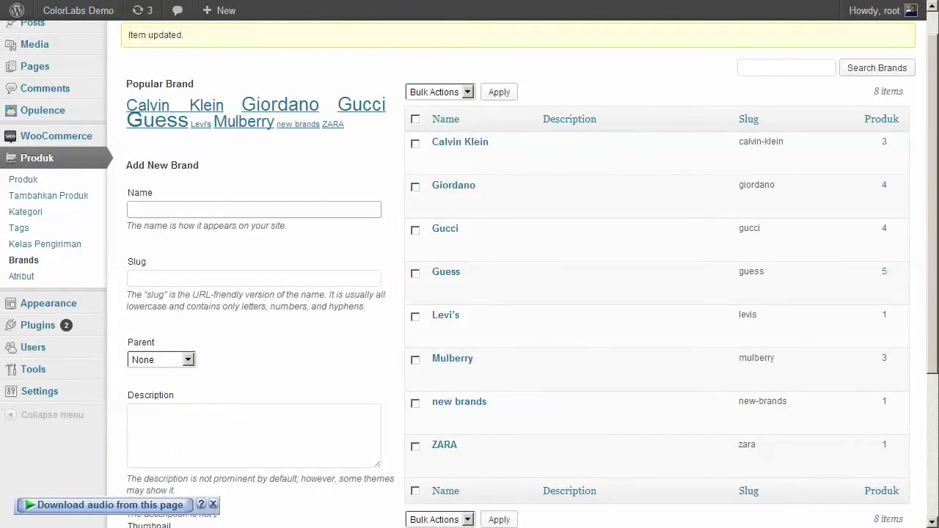
pyautogui.hotkey('ctrl', 'Tab')
pyautogui.rightClick(186, 206)
pyautogui.click(212, 261)
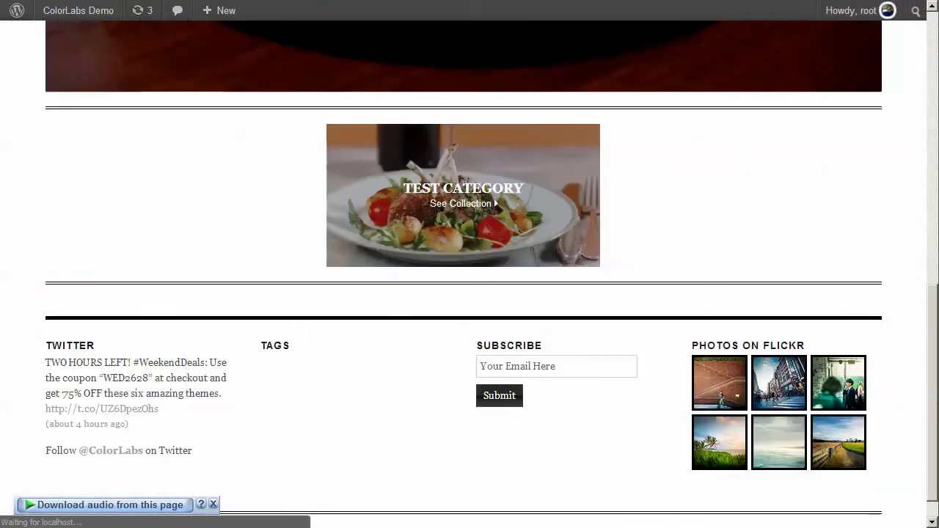
pyautogui.scroll(-2, 463, 294)
# Replace the Notepad text with "when a brands already get it own image, it will automatically displayed"
pyautogui.hotkey('alt', 'Tab')
pyautogui.hotkey('ctrl', 'a')
pyautogui.write('when a ')
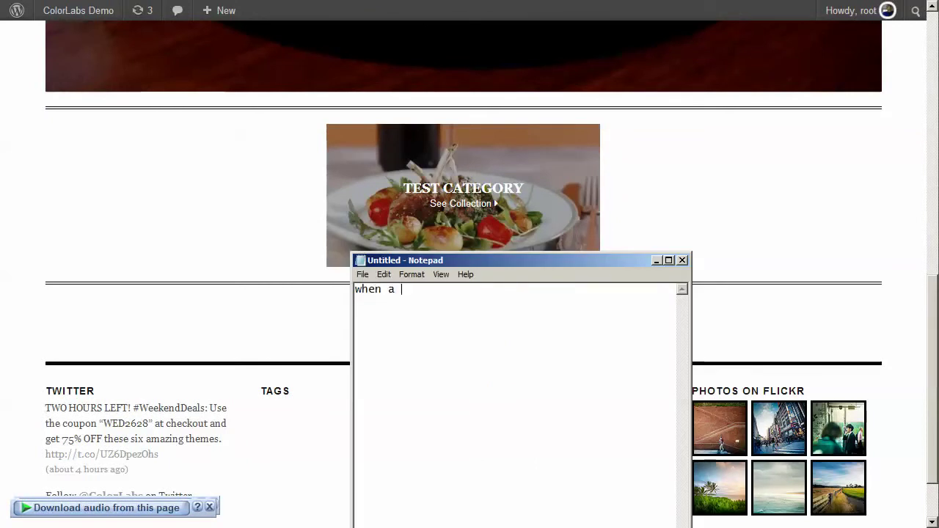
pyautogui.write('brands already get it own image, it ')
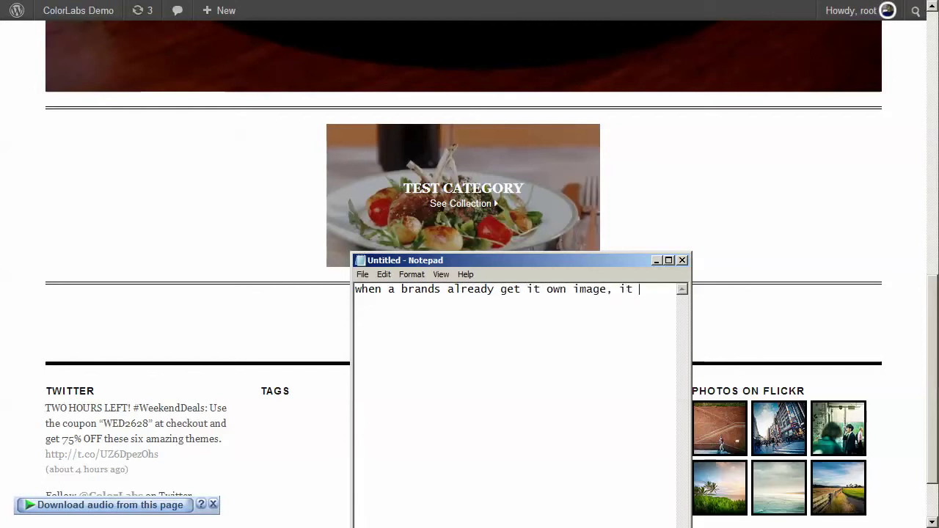
pyautogui.write('will automatically displayed')
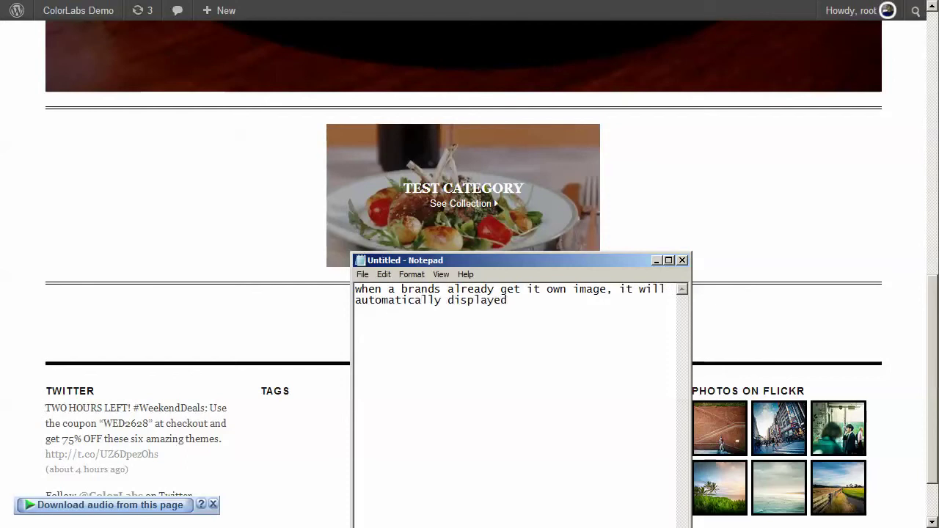
pyautogui.write('out')
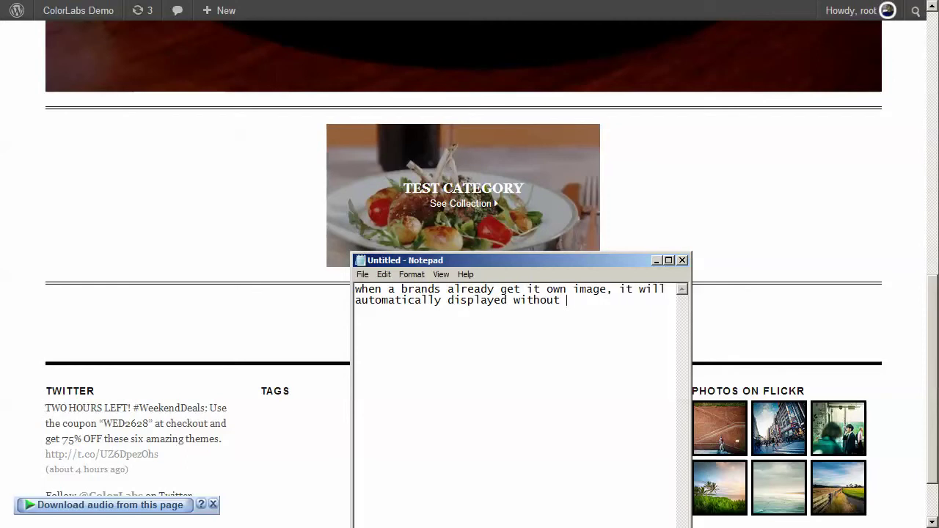
pyautogui.press('BackSpace')
pyautogui.press('BackSpace')
pyautogui.press('BackSpace')
pyautogui.press('BackSpace')
pyautogui.press('BackSpace')
pyautogui.press('BackSpace')
pyautogui.press('BackSpace')
pyautogui.press('BackSpace')
# Return to the browser, open the front page's featured product#1 and look over its product page
pyautogui.hotkey('alt', 'Tab')
pyautogui.scroll(1, 464, 271)
pyautogui.scroll(8, 464, 271)
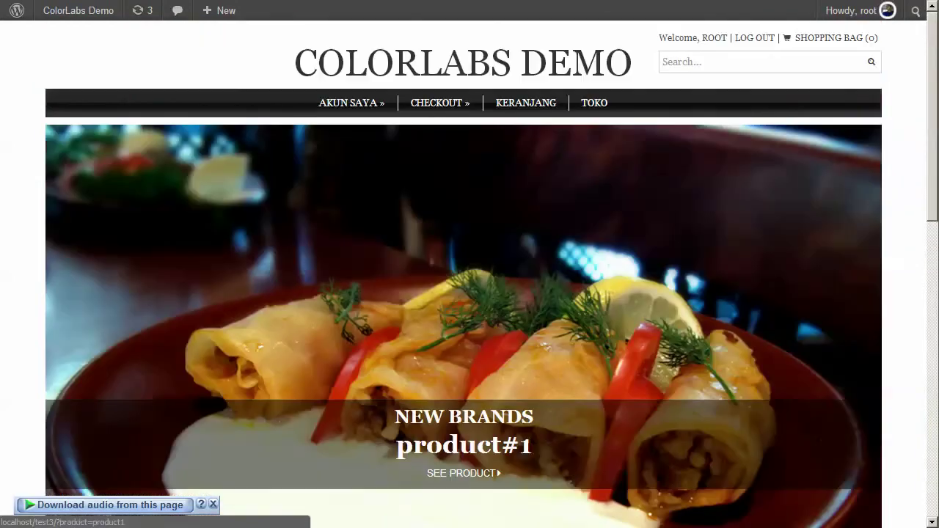
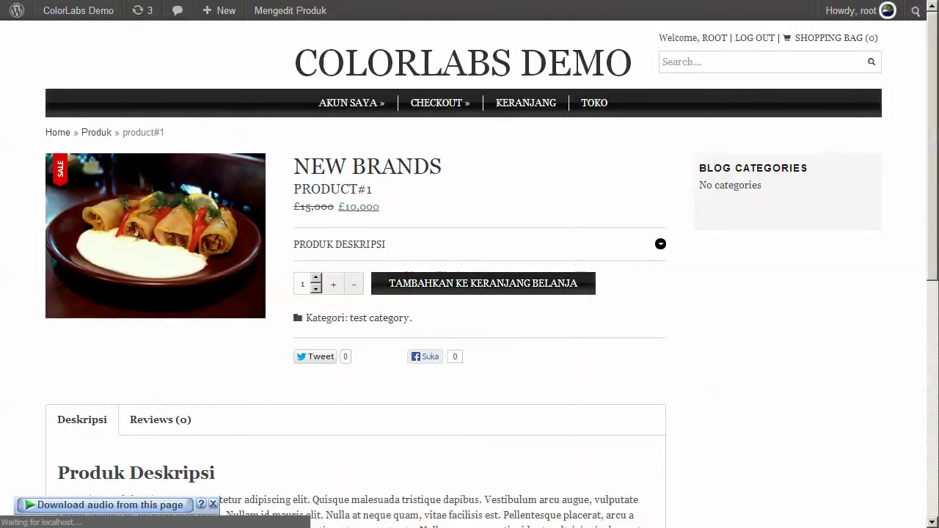
pyautogui.scroll(-3, 470, 294)
pyautogui.scroll(-3, 470, 294)
pyautogui.scroll(6, 470, 294)
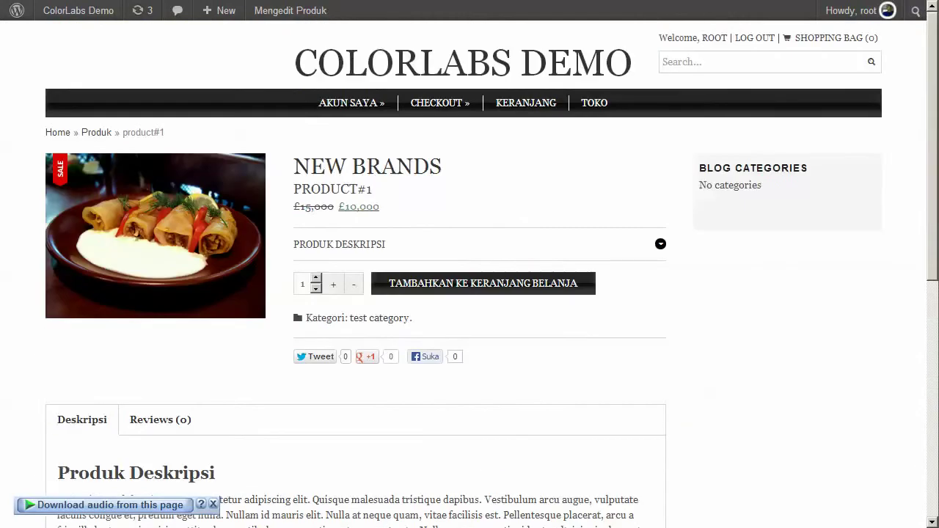
# Replace the Notepad text with "next item is adding menu navigation"
pyautogui.hotkey('alt', 'Tab')
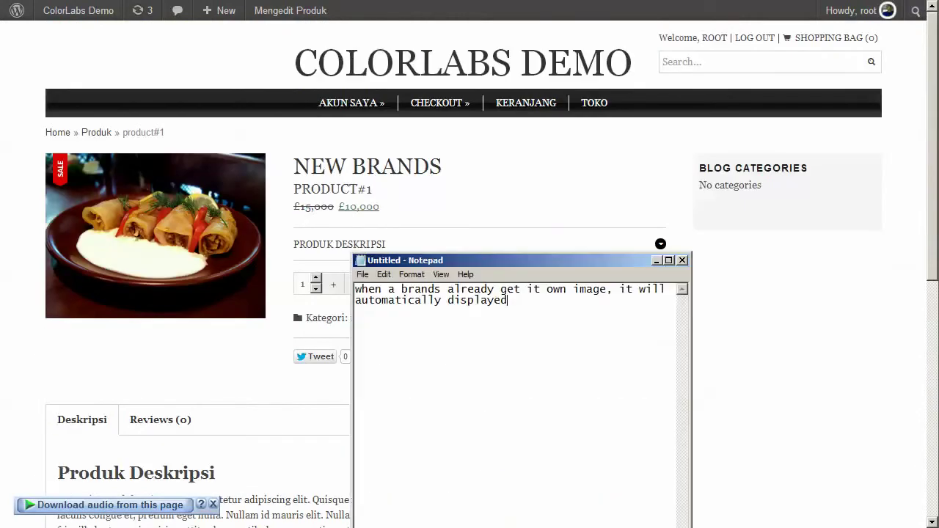
pyautogui.hotkey('ctrl', 'a')
pyautogui.write('next ')
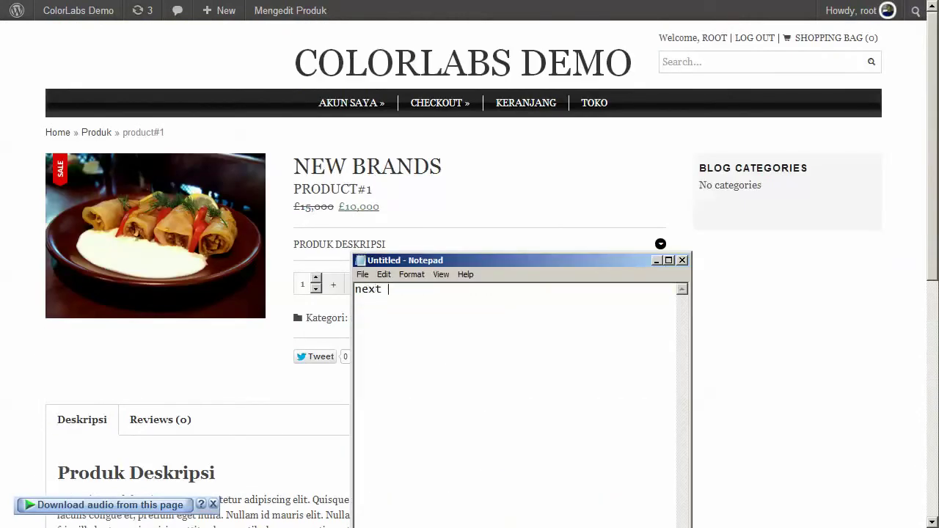
pyautogui.write('item is adding menu')
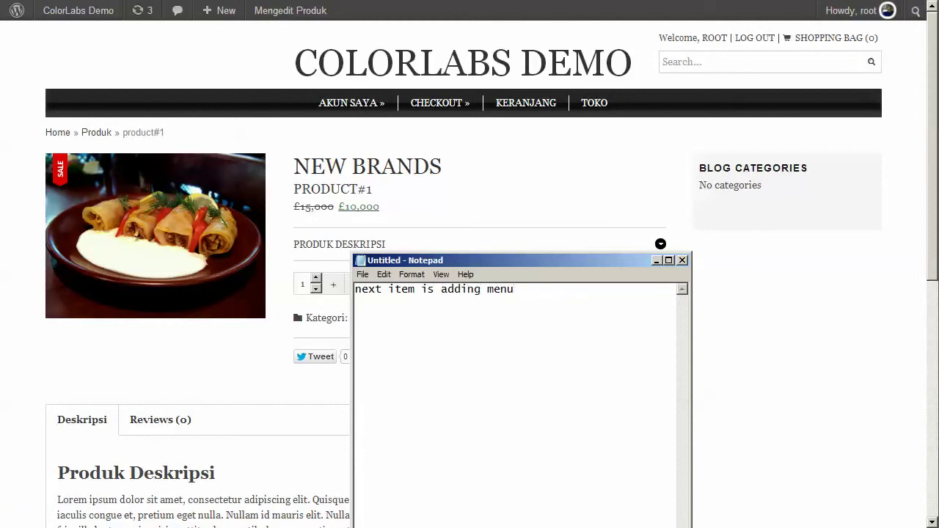
pyautogui.write(' navigation')
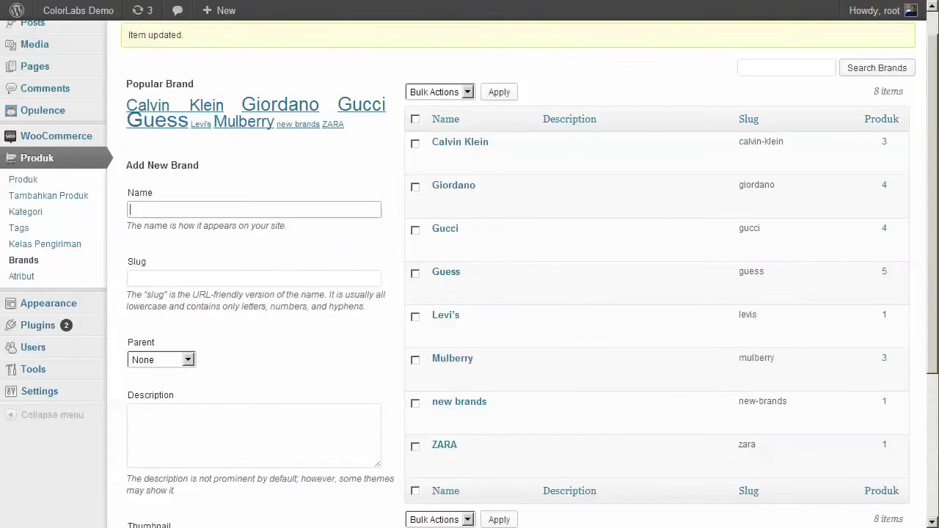
# Create a custom WordPress menu named "new menu navigation"
pyautogui.moveTo(48, 303)
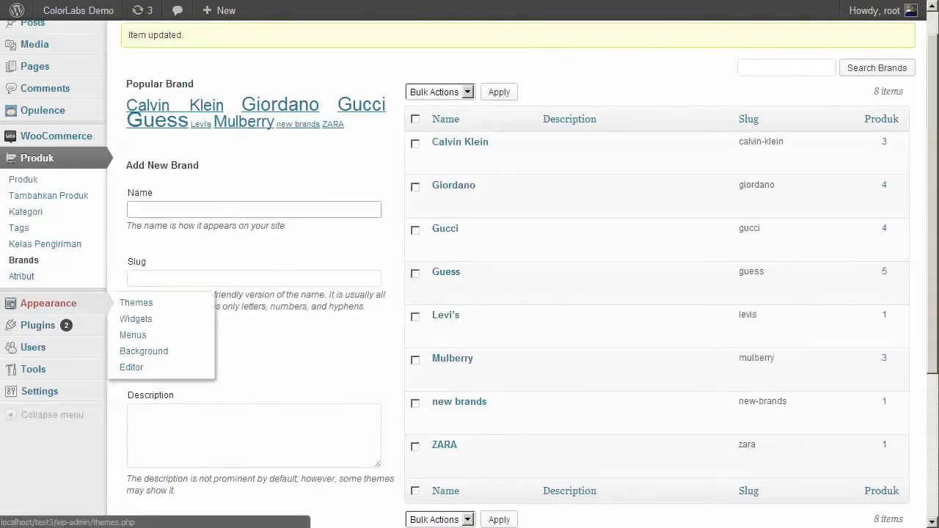
pyautogui.click(136, 336)
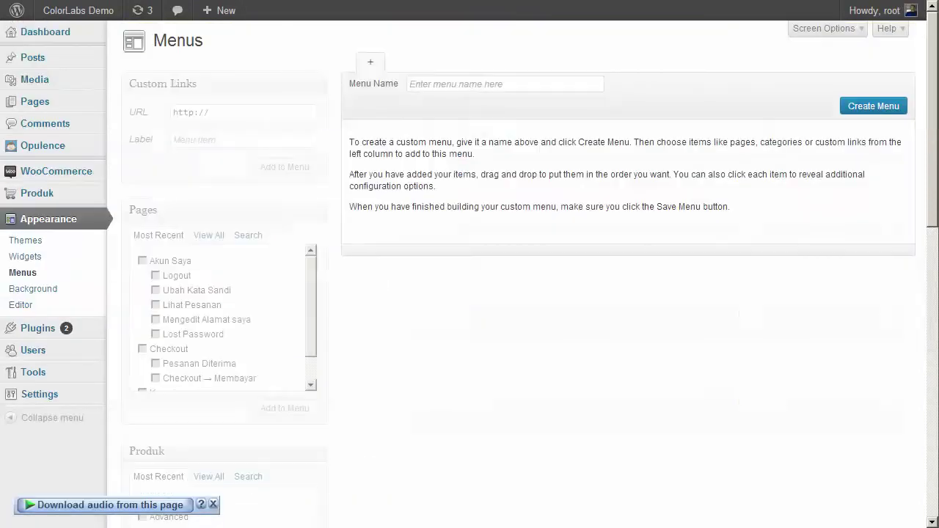
pyautogui.click(469, 84)
pyautogui.write('new menu')
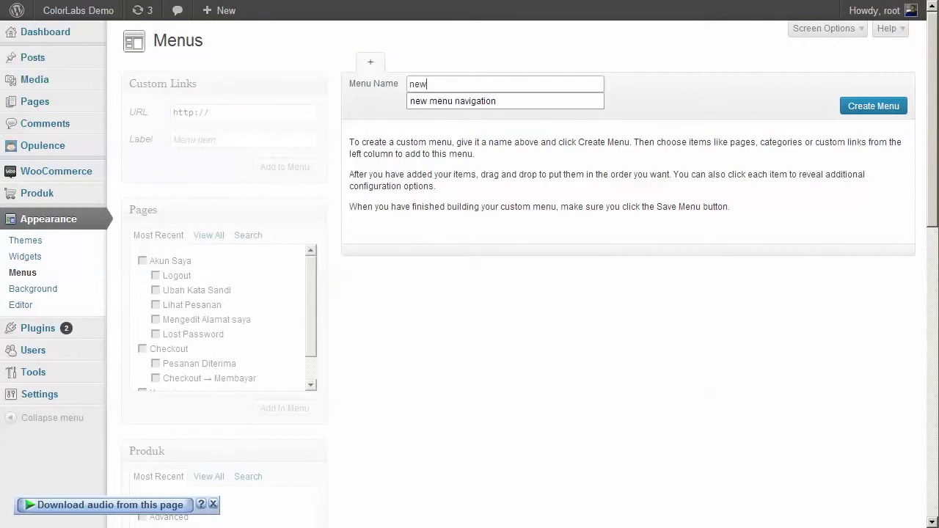
pyautogui.press('Down')
pyautogui.press('Return')
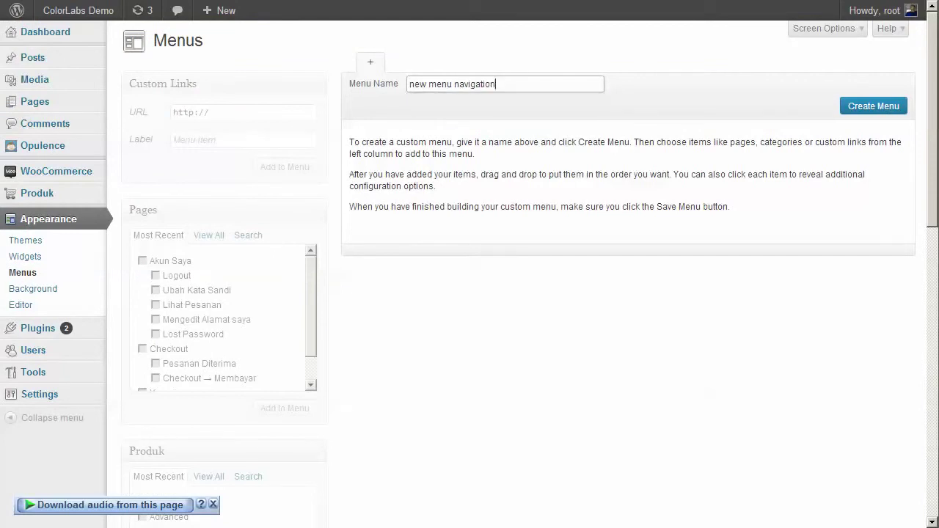
pyautogui.press('Return')
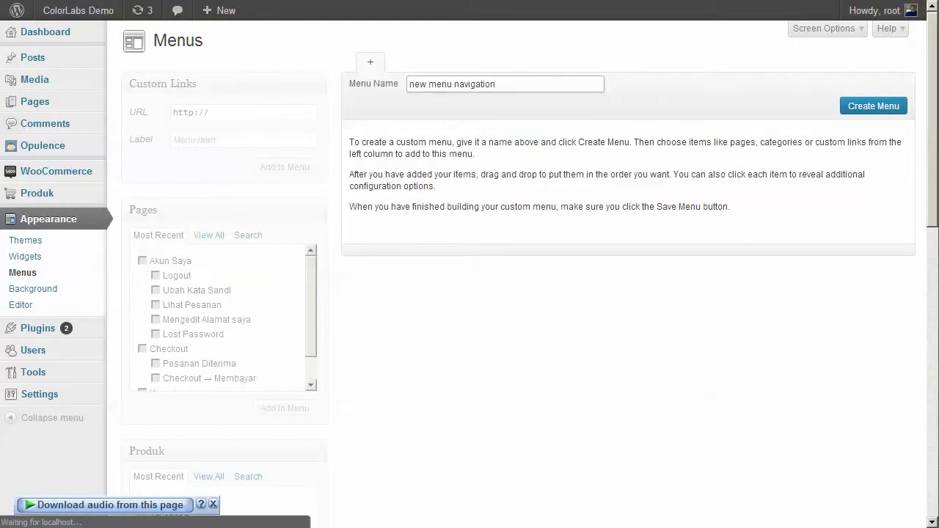
# Switch to Notepad and replace its text with "first, you have to create the menu groups first"
pyautogui.hotkey('alt', 'Tab')
pyautogui.hotkey('ctrl', 'f')
pyautogui.press('Escape')
pyautogui.hotkey('ctrl', 'a')
pyautogui.write('first, you have to crate the menu groups first, th')
pyautogui.press('BackSpace')
pyautogui.press('BackSpace')
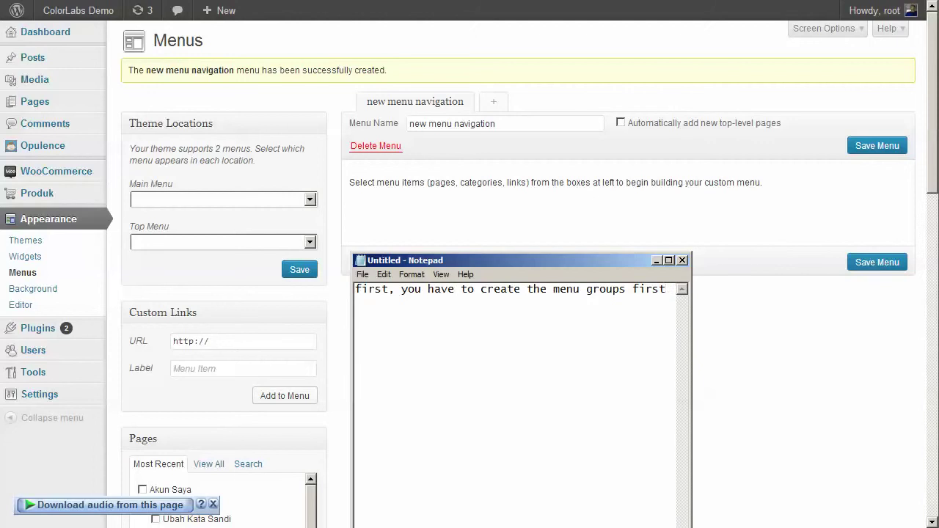
# Continue the Notepad text with "you can add many things as your menu items. to check what items available, you can click on this button"
pyautogui.write('you can add ')
pyautogui.write('many things ')
pyautogui.write('at ')
pyautogui.write('yo')
pyautogui.press('BackSpace')
pyautogui.press('BackSpace')
pyautogui.press('BackSpace')
pyautogui.press('BackSpace')
pyautogui.write('s your ')
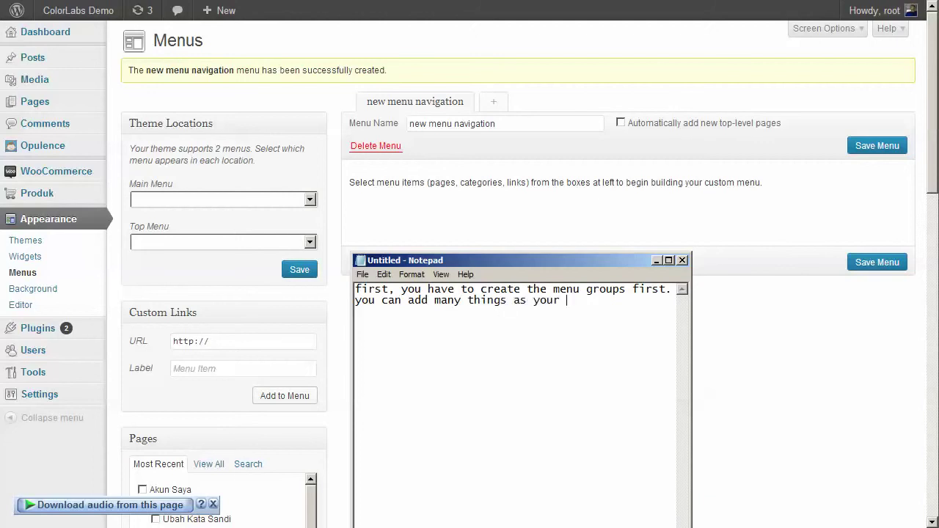
pyautogui.write('menu ites')
pyautogui.press('BackSpace')
pyautogui.write('ms. to check what items available, you can click on this button')
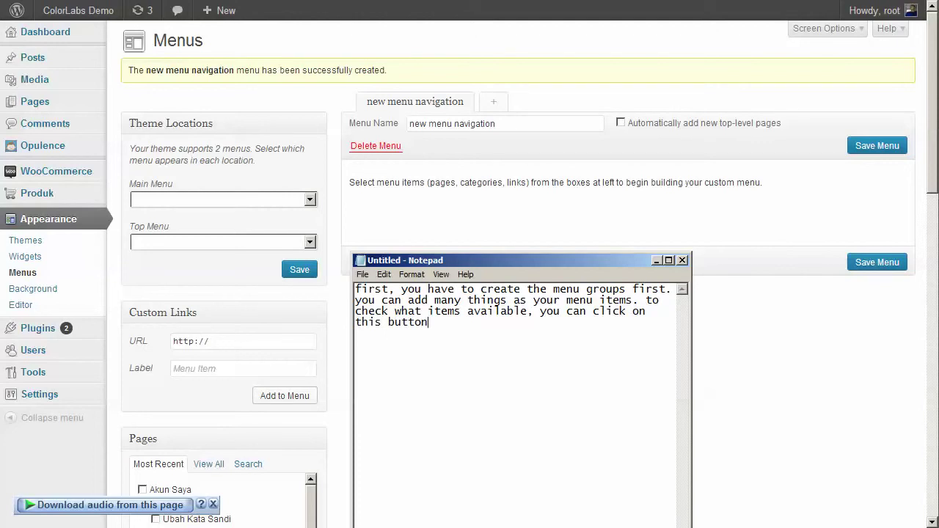
# Expand the Menus page's Screen Options and replace the Notepad text with "you can tick any option you need"
pyautogui.click(824, 28)
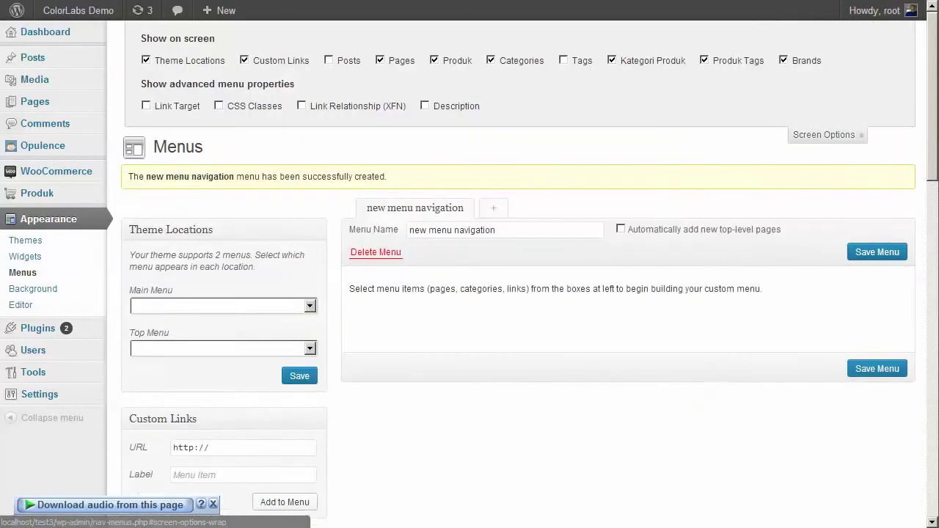
pyautogui.hotkey('alt', 'Tab')
pyautogui.hotkey('ctrl', 'a')
pyautogui.press('BackSpace')
pyautogui.write('you can')
pyautogui.press('BackSpace')
pyautogui.write('tick')
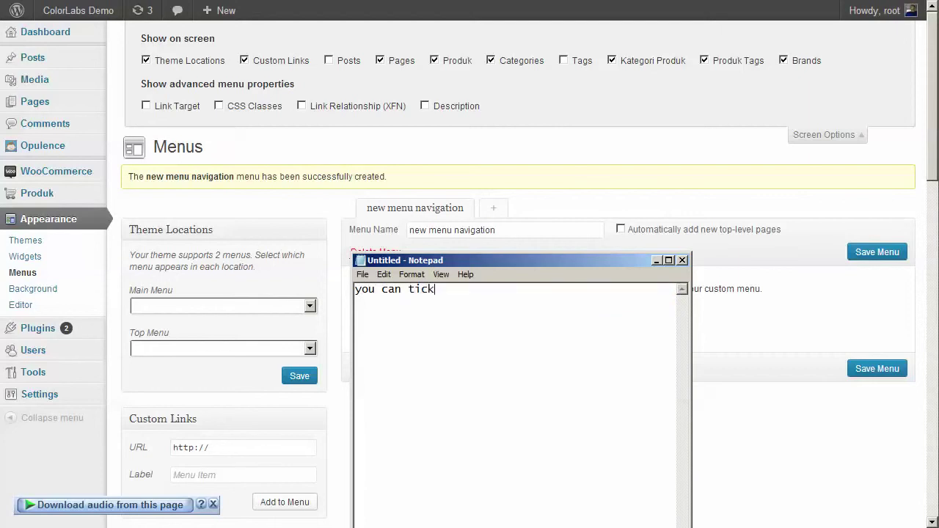
pyautogui.write(' any option you need')
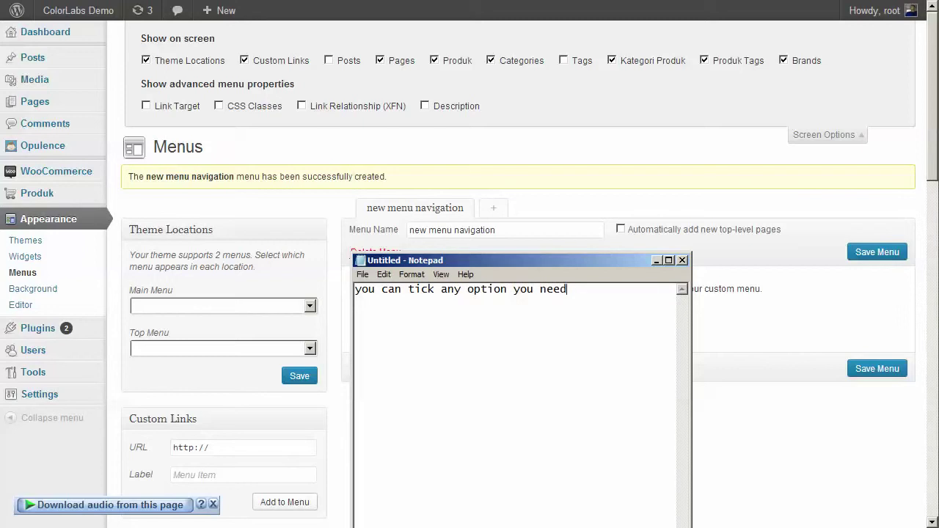
# In the browser, add the Akun Saya page and its subpages from Logout through Lost Password to the menu
pyautogui.hotkey('alt', 'Tab')
pyautogui.scroll(-4, 470, 294)
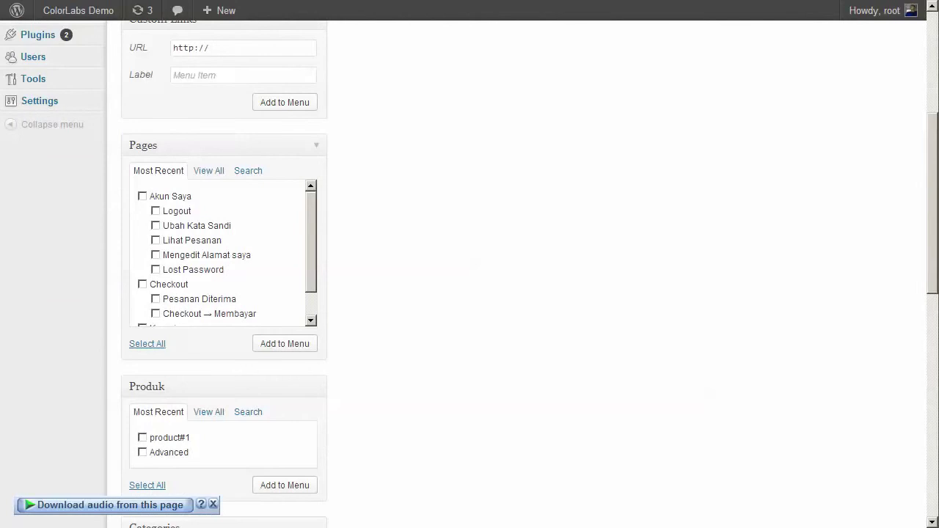
pyautogui.click(156, 212)
pyautogui.click(156, 269)
pyautogui.click(285, 343)
pyautogui.scroll(4, 469, 264)
# Replace the Notepad text with "this theme (opulence) support to have a 'mega menu'"
pyautogui.hotkey('alt', 'Tab')
pyautogui.hotkey('ctrl', 'a')
pyautogui.write('this theme ')
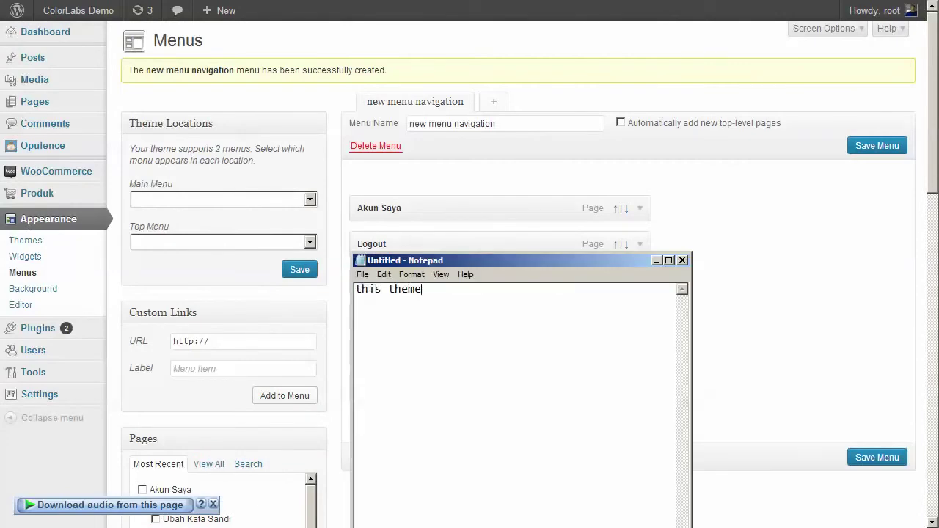
pyautogui.write('(opulence) support to do')
pyautogui.press('BackSpace')
pyautogui.press('BackSpace')
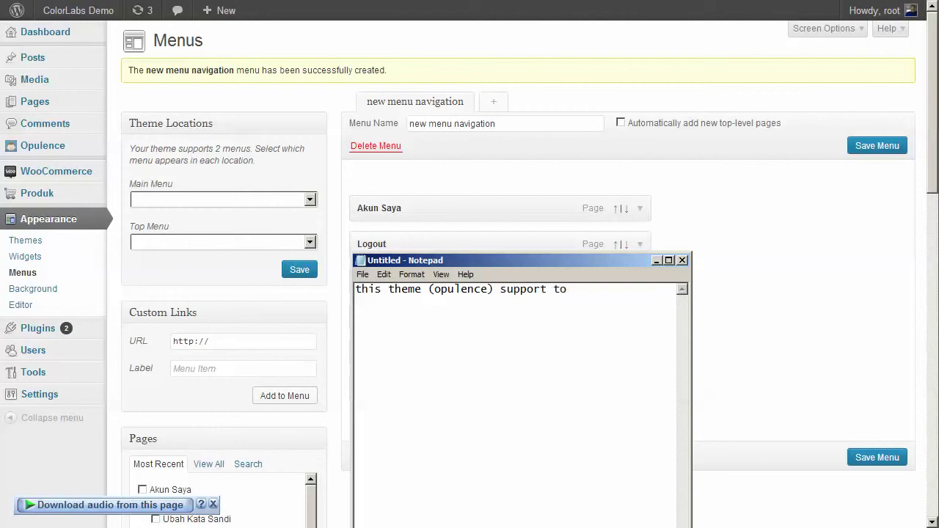
pyautogui.write("have a 'mega menu")
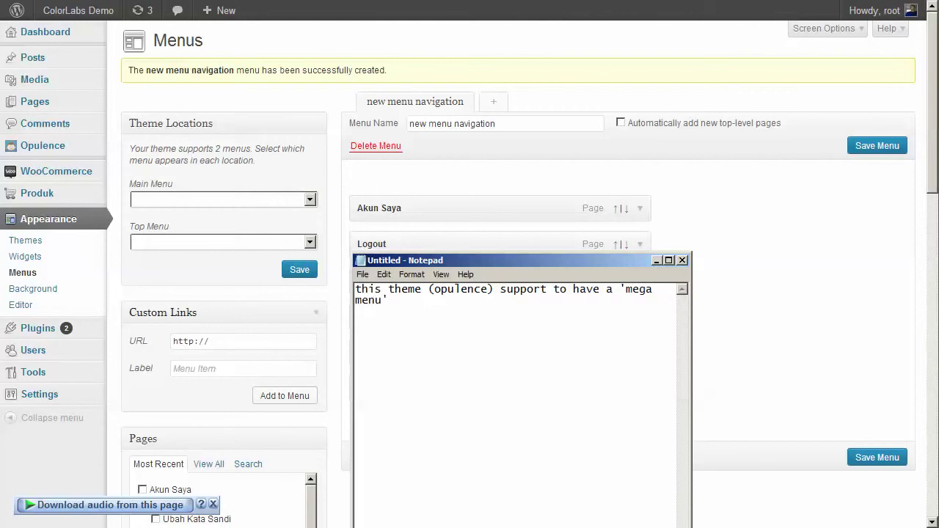
# Return to the browser, add a custom link labelled "Mega Menu" with URL "#" and place it first in the menu
pyautogui.hotkey('alt', 'Tab')
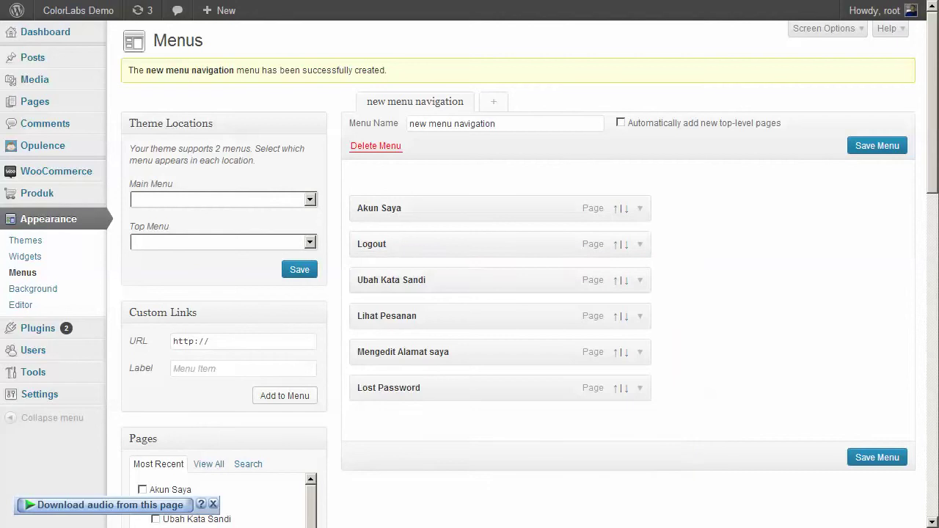
pyautogui.moveTo(214, 342); pyautogui.dragTo(151, 342)
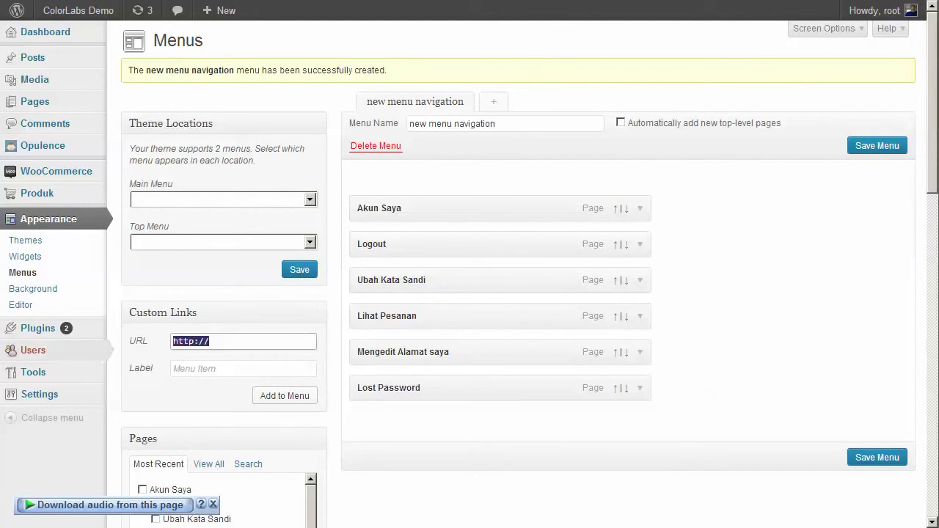
pyautogui.write('#')
pyautogui.press('Tab')
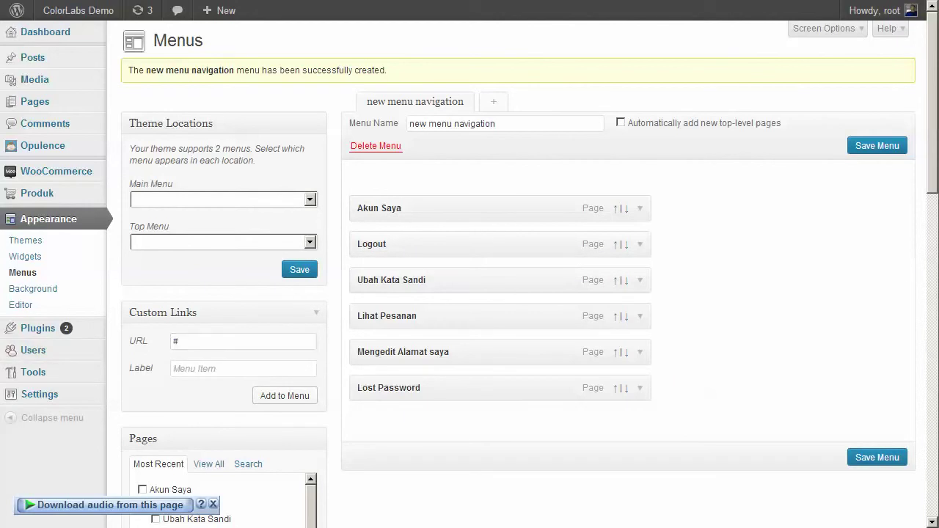
pyautogui.write('Mega Menu')
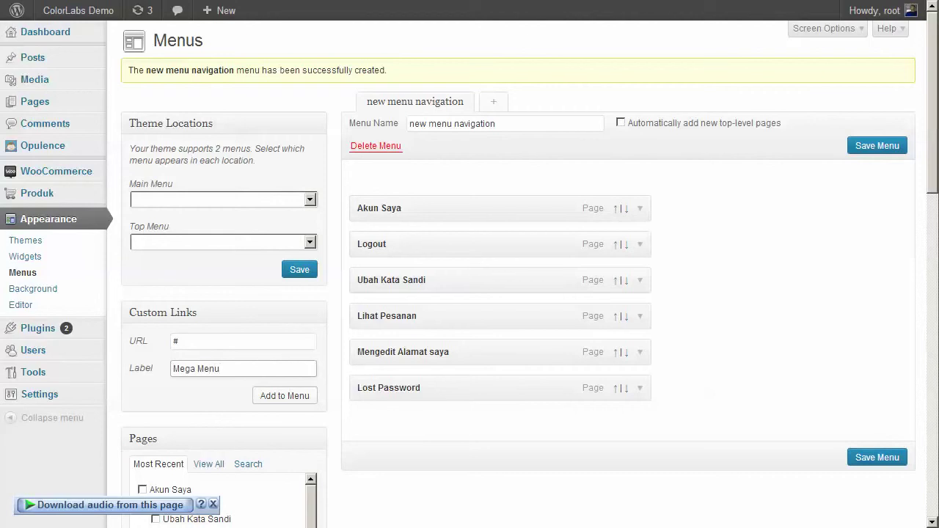
pyautogui.click(284, 395)
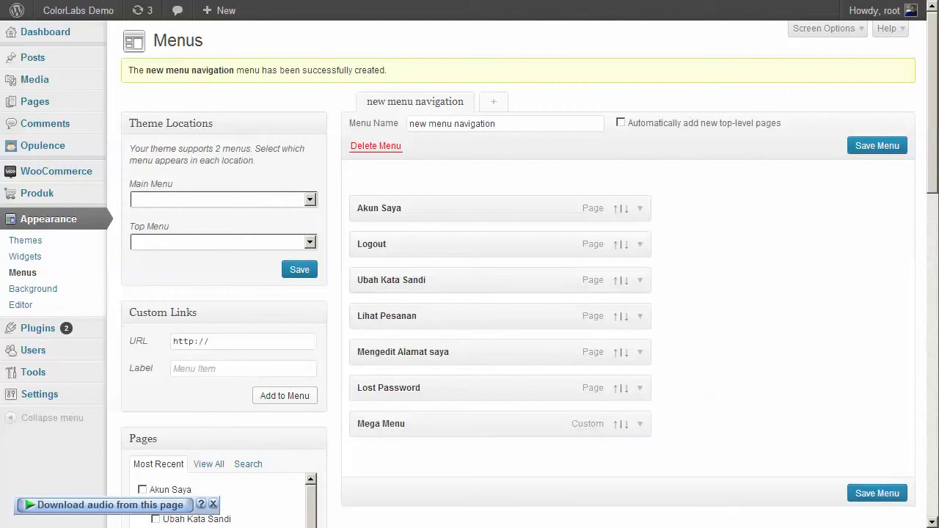
pyautogui.moveTo(440, 423); pyautogui.dragTo(440, 208)
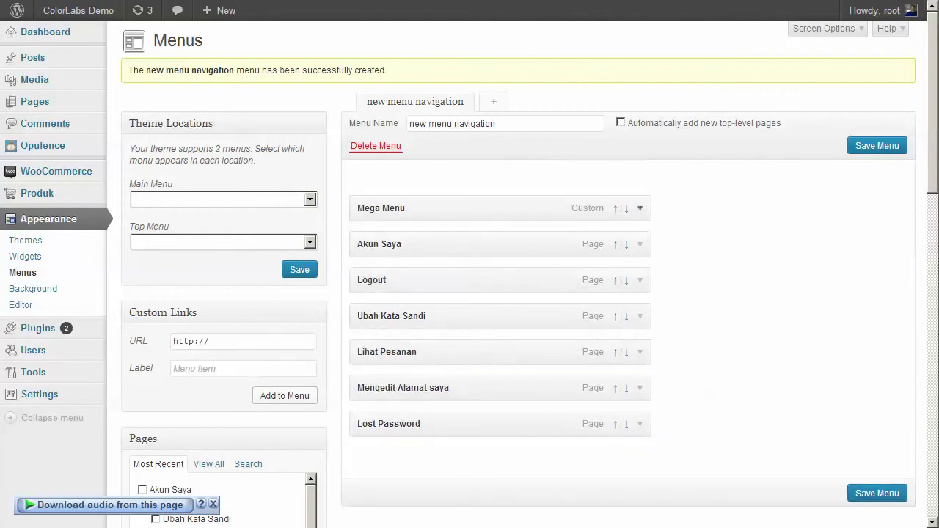
# Turn on the mega menu option for the Mega Menu item and collapse its settings
pyautogui.click(640, 208)
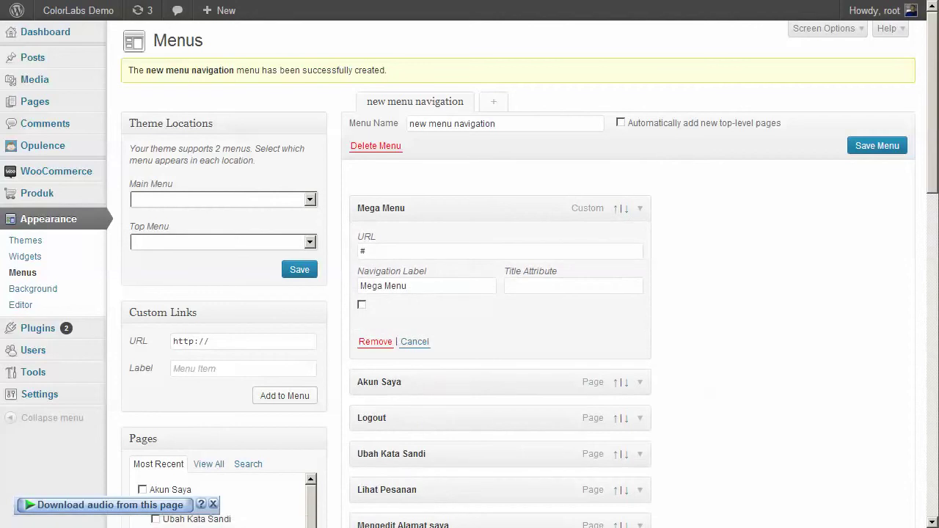
pyautogui.scroll(-2, 518, 274)
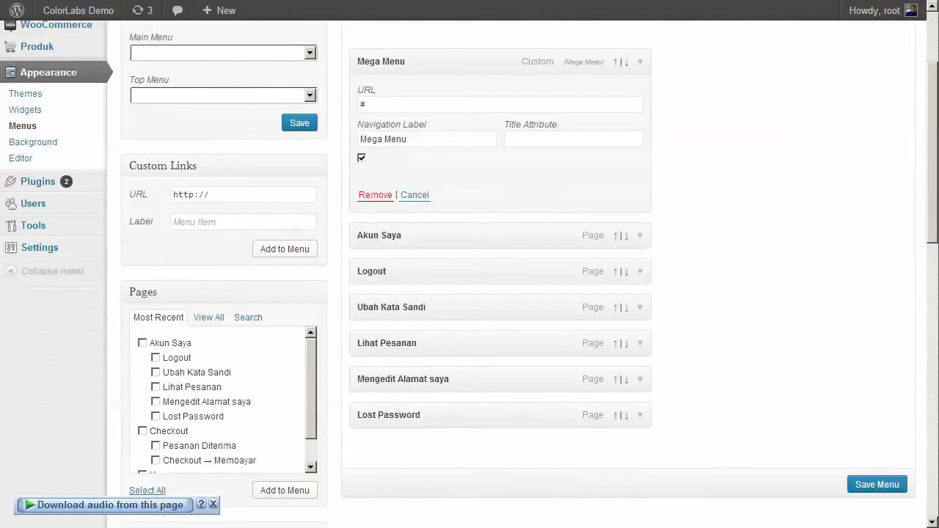
pyautogui.scroll(2, 519, 274)
pyautogui.click(640, 208)
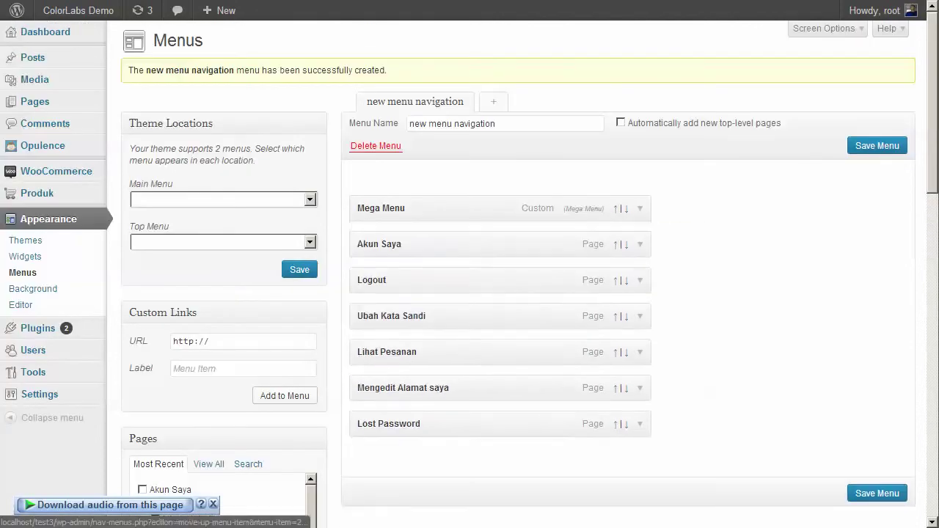
pyautogui.moveTo(499, 245)
pyautogui.mouseDown()
pyautogui.moveTo(533, 245)
pyautogui.moveTo(499, 244)
pyautogui.mouseUp()
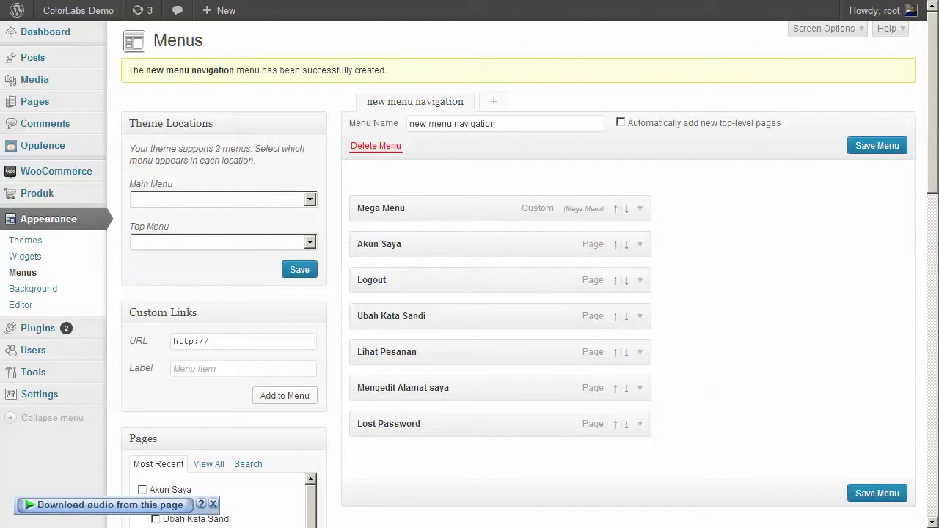
# Add a custom link labelled "empty#1" with URL "#" to the menu
pyautogui.moveTo(224, 342); pyautogui.dragTo(118, 342)
pyautogui.write('#')
pyautogui.press('Tab')
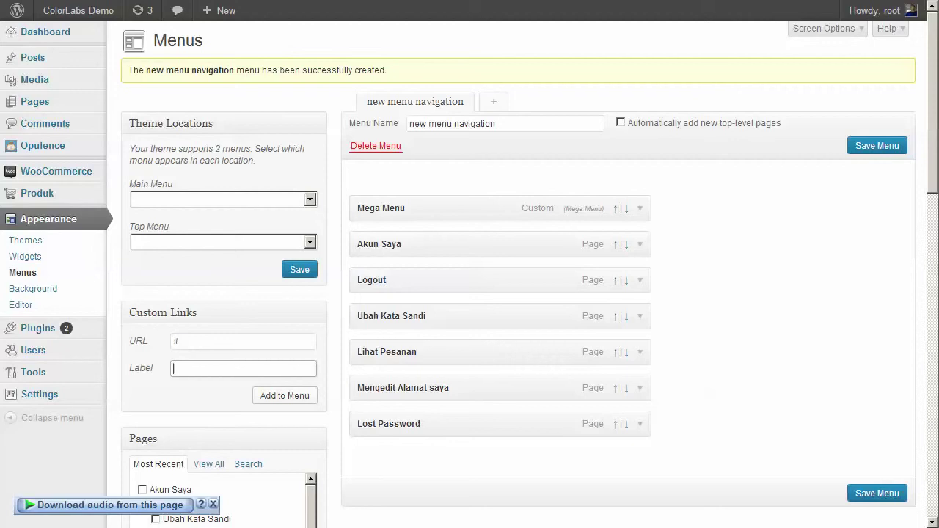
pyautogui.write('empt')
pyautogui.write('y#$')
pyautogui.press('BackSpace')
pyautogui.press('BackSpace')
pyautogui.write('#1')
pyautogui.press('Return')
# Nest empty#1 under the Mega Menu item as a column and look over its column settings
pyautogui.moveTo(396, 459); pyautogui.dragTo(414, 235)
pyautogui.click(662, 244)
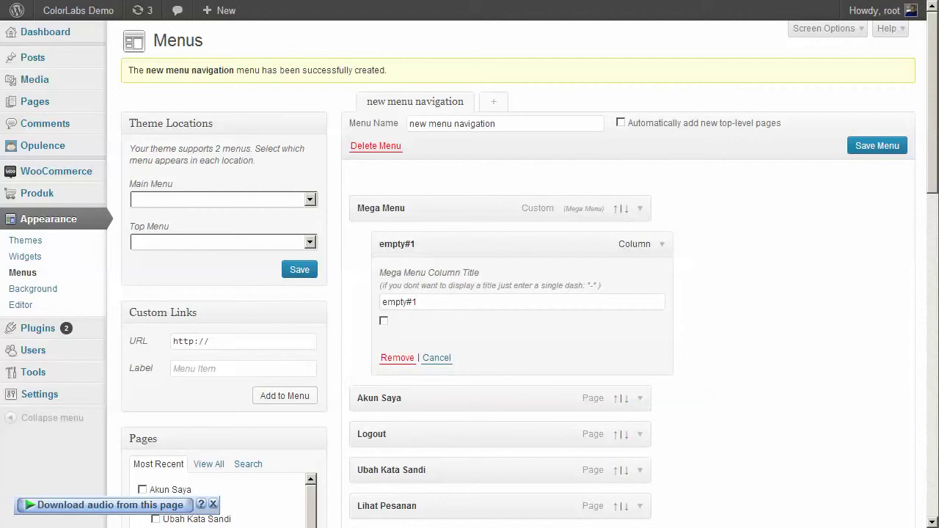
pyautogui.click(662, 244)
pyautogui.scroll(-2, 662, 244)
pyautogui.scroll(2, 662, 244)
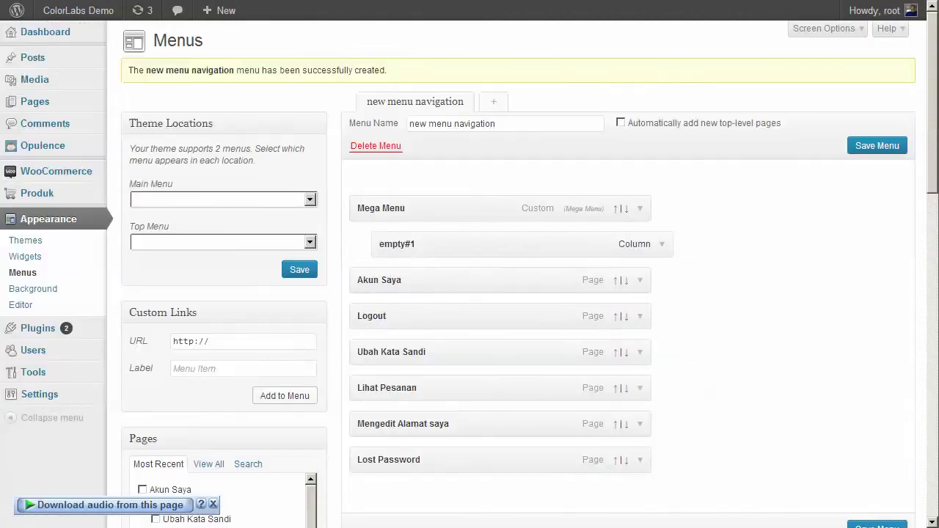
# Nest Akun Saya and Logout under the empty#1 column and save the menu
pyautogui.moveTo(426, 281); pyautogui.dragTo(487, 279)
pyautogui.moveTo(425, 317); pyautogui.dragTo(422, 316)
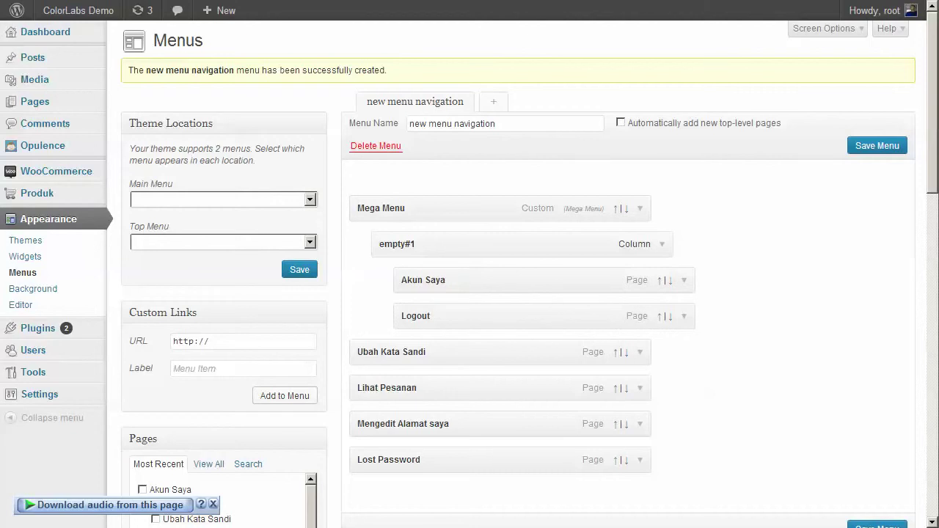
pyautogui.click(877, 145)
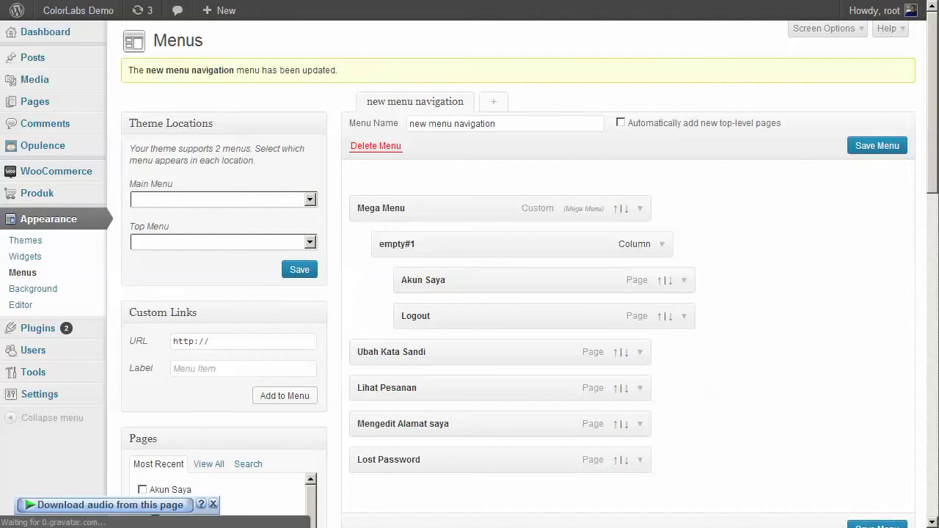
# Assign new menu navigation to the theme's Main Menu location, save it and check the Mega Menu dropdown on the product page
pyautogui.click(311, 200)
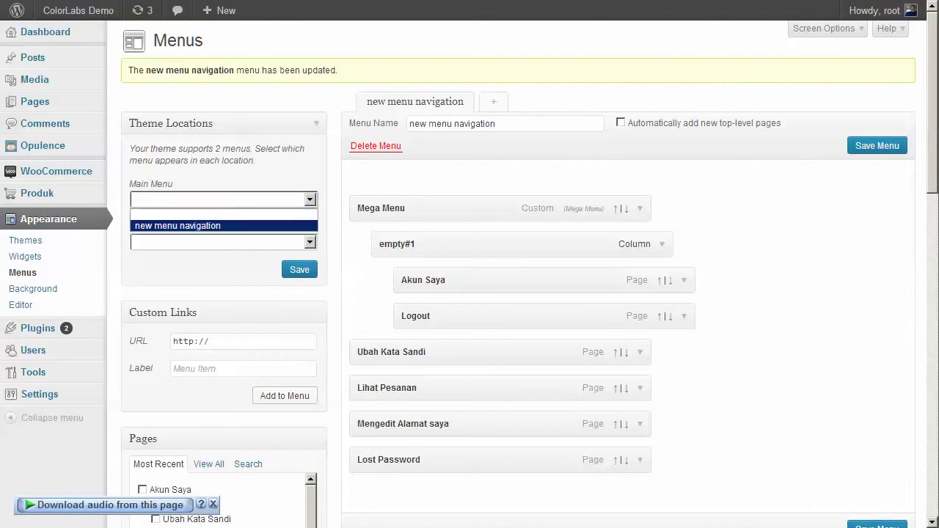
pyautogui.click(220, 225)
pyautogui.click(299, 269)
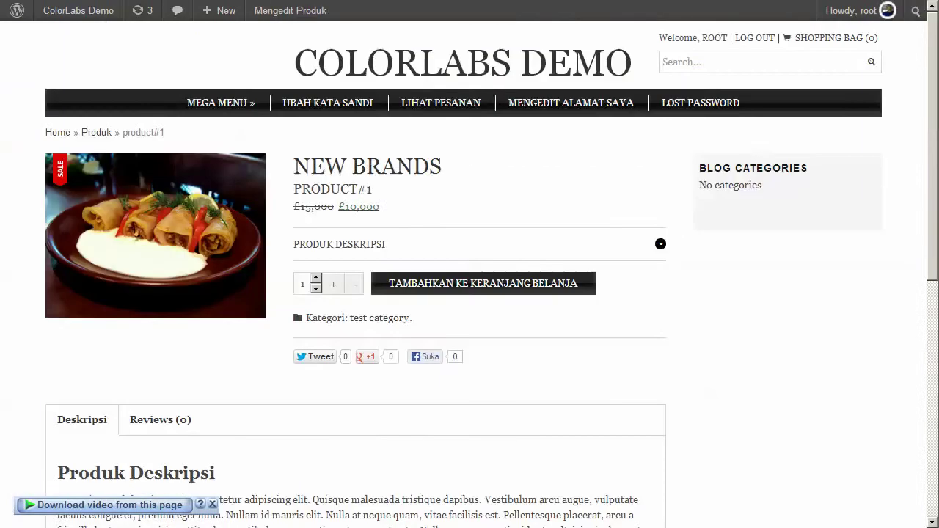
pyautogui.moveTo(220, 102)
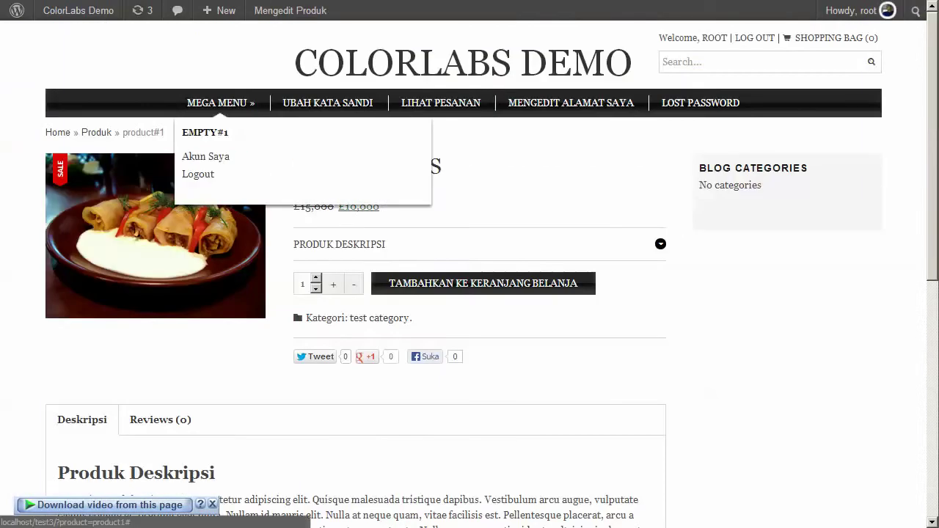
# Replace the Notepad text with "at mega menu, you can create a row and column at your menu, also you can create a label on it"
pyautogui.hotkey('alt', 'Tab')
pyautogui.hotkey('ctrl', 'a')
pyautogui.write('at me')
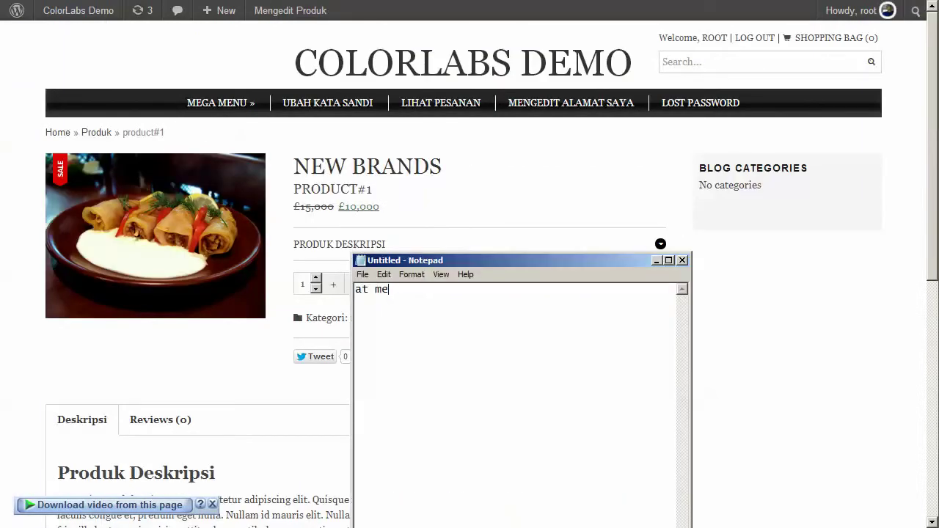
pyautogui.write('ga menu, you can create')
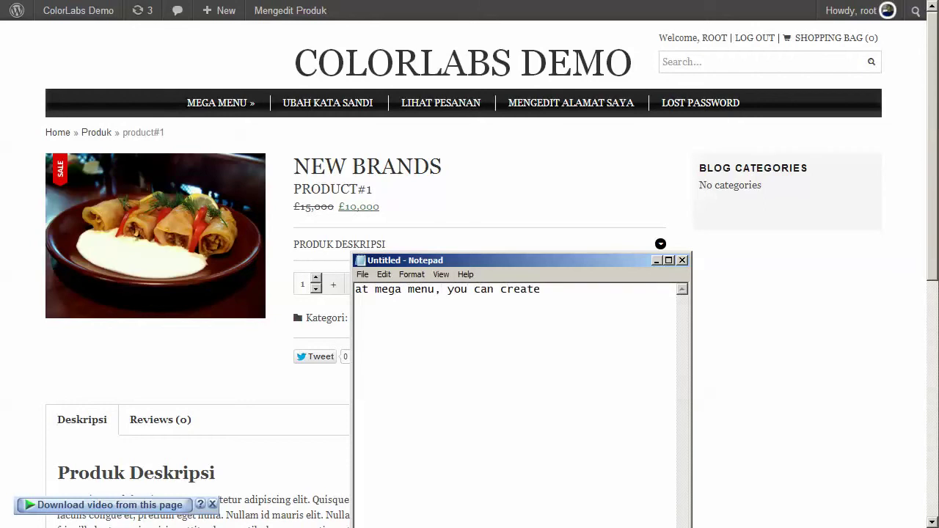
pyautogui.write(' any')
pyautogui.press('BackSpace')
pyautogui.press('BackSpace')
pyautogui.write('row')
pyautogui.write(' and colum')
pyautogui.write('n')
pyautogui.write('your')
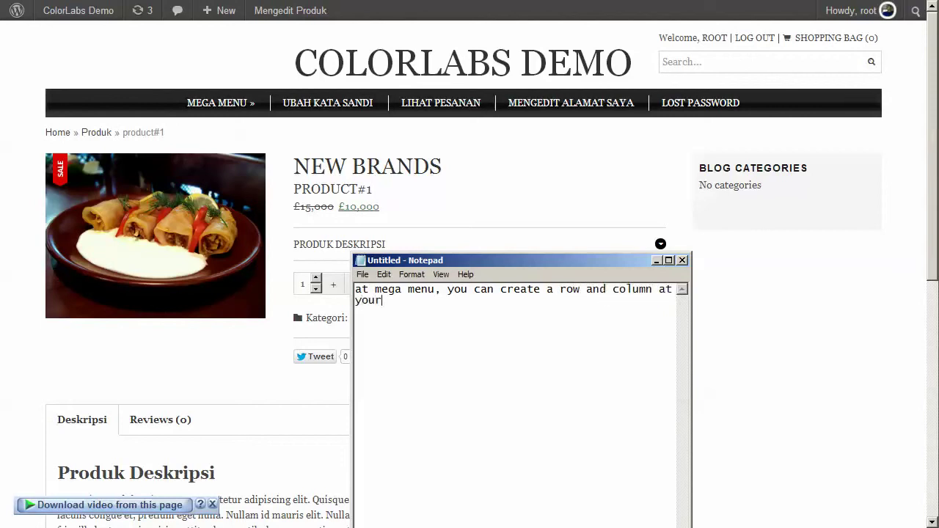
pyautogui.write(' menu, also you can w')
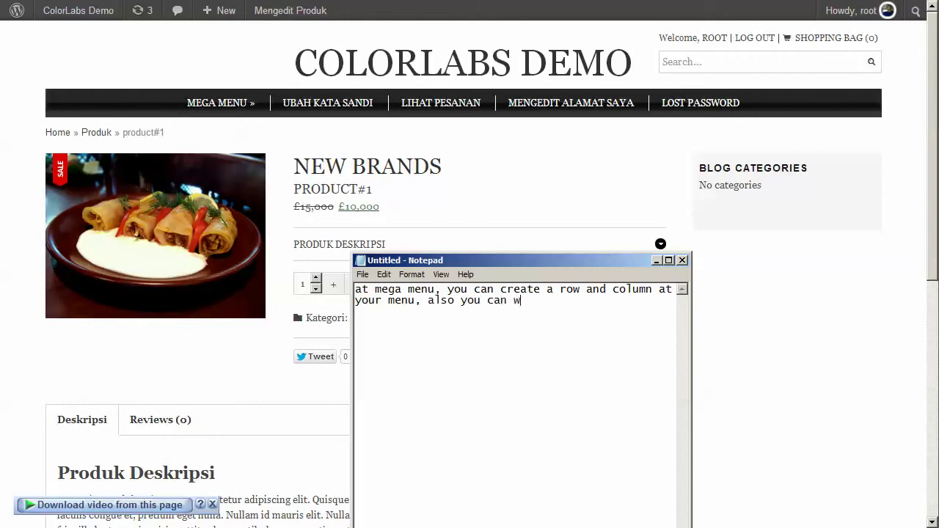
pyautogui.press('BackSpace')
pyautogui.write('create a label on it')
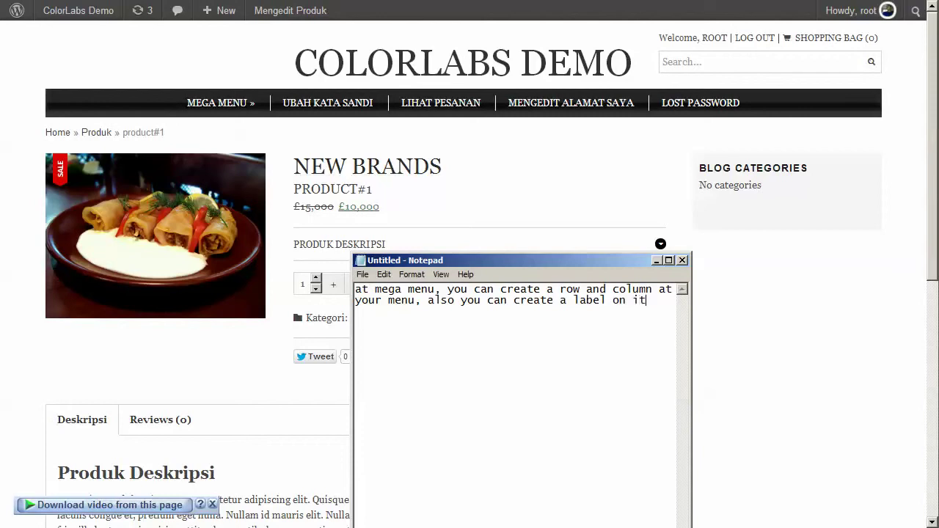
# Point out the EMPTY#1 column label in the product page's Mega Menu dropdown
pyautogui.moveTo(220, 103)
pyautogui.moveTo(188, 133); pyautogui.dragTo(230, 133)
pyautogui.click(235, 135)
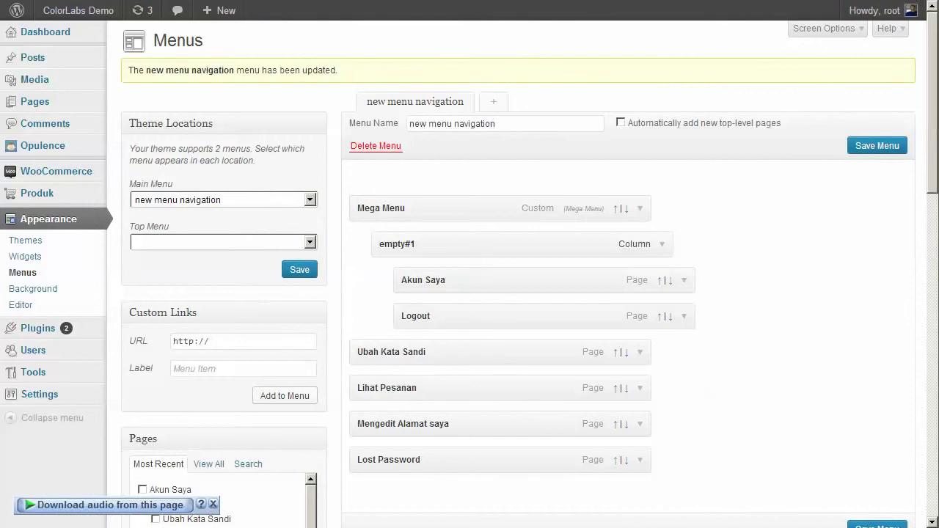
# Replace the Notepad text with "to create a column, you can do this"
pyautogui.hotkey('alt', 'Tab')
pyautogui.hotkey('ctrl', 'a')
pyautogui.write('to create')
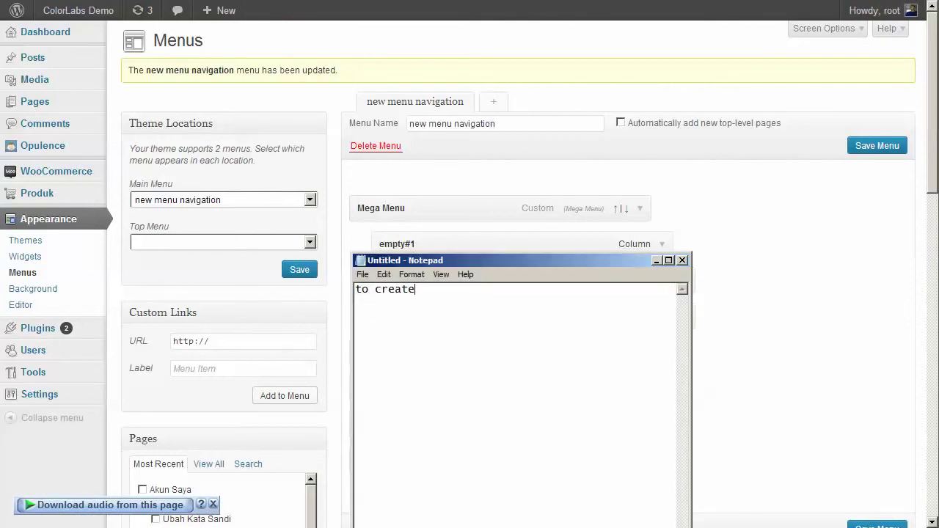
pyautogui.write(' a column, you can do this')
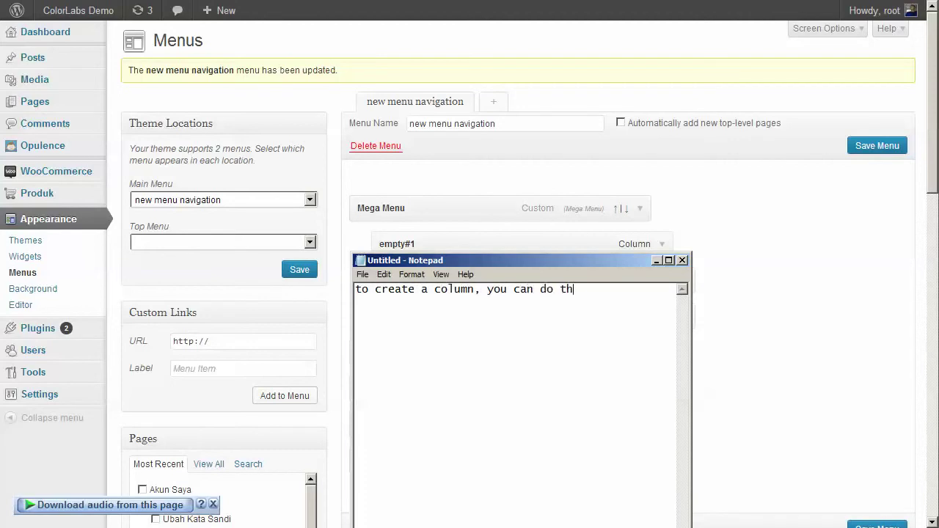
# Return to the WordPress Menus page and set the new custom link's URL to "#"
pyautogui.hotkey('alt', 'Tab')
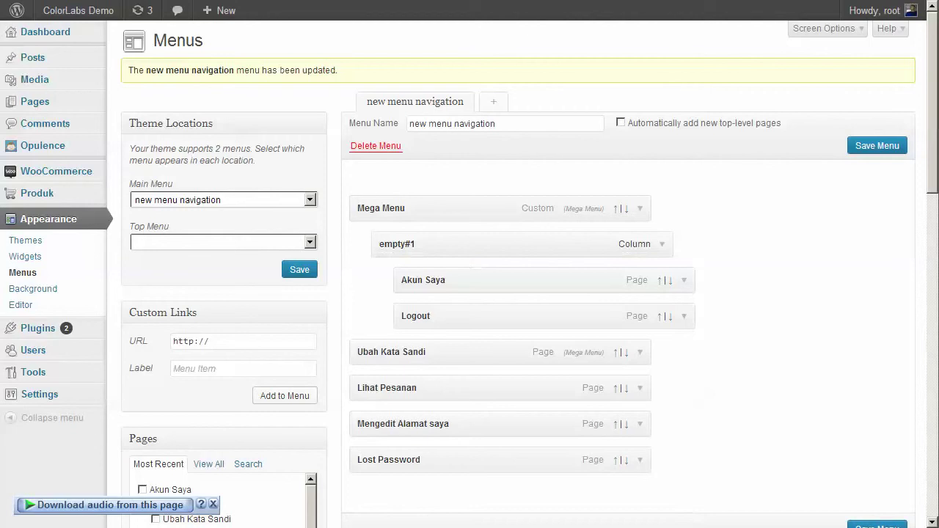
pyautogui.moveTo(221, 342); pyautogui.dragTo(117, 342)
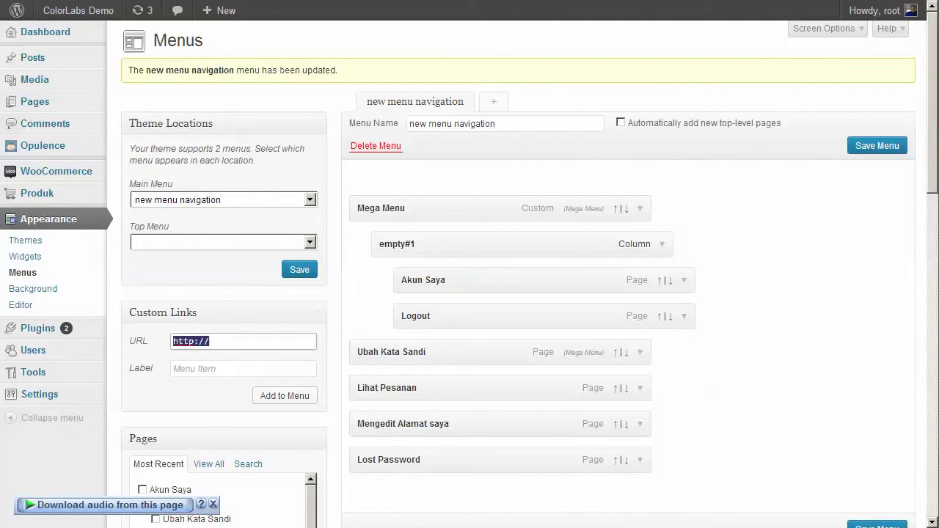
pyautogui.write('#')
# Replace the Notepad text with "at url i add this mark '#', this sign will make the url blocked"
pyautogui.hotkey('alt', 'Tab')
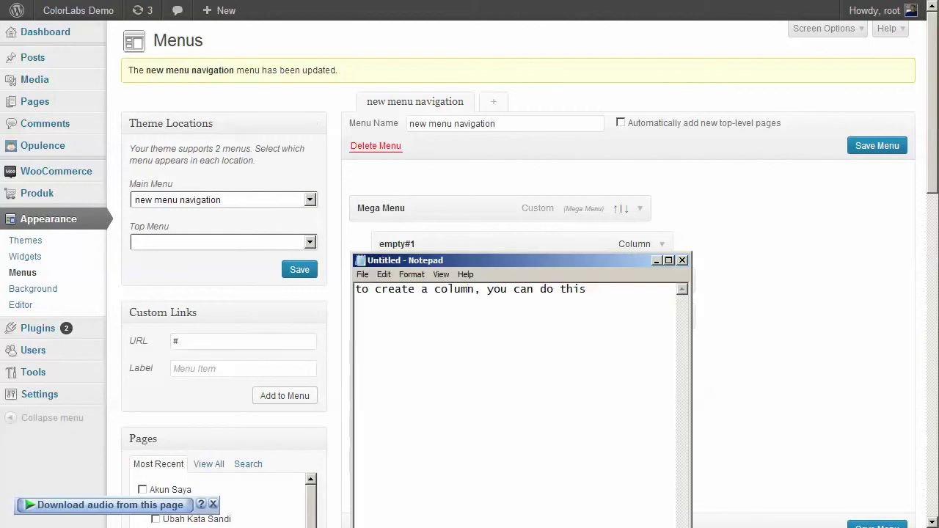
pyautogui.hotkey('ctrl', 'a')
pyautogui.write('at url i add')
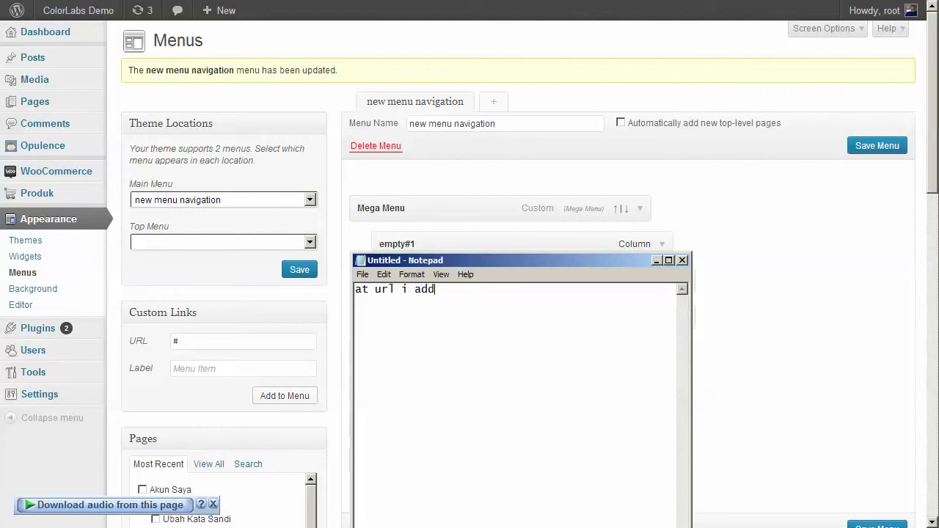
pyautogui.write(" this mark '#', this sign will make")
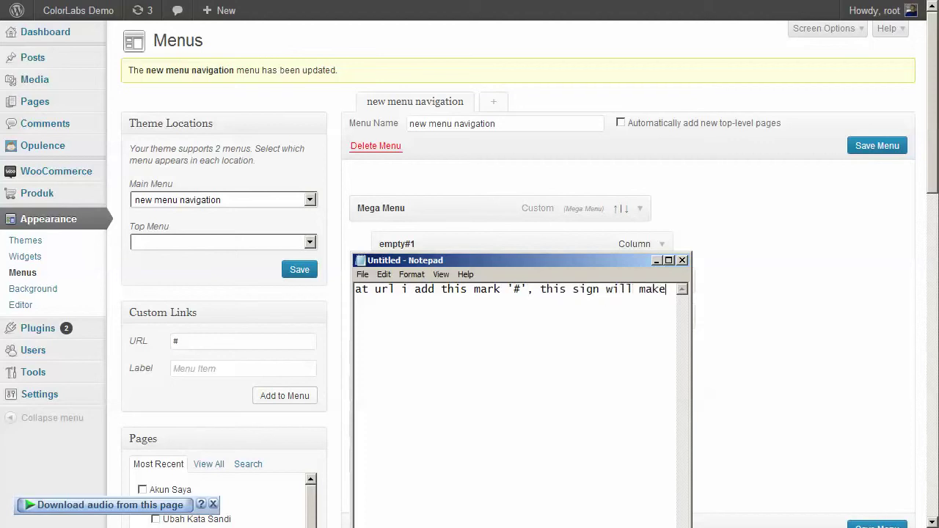
pyautogui.write(' the url blacke')
pyautogui.press('BackSpace')
pyautogui.press('BackSpace')
pyautogui.press('BackSpace')
pyautogui.press('BackSpace')
pyautogui.write('oe')
pyautogui.press('BackSpace')
pyautogui.write('cked')
# Label the custom link empty#2 on the Menus page and add it to the menu
pyautogui.click(204, 368)
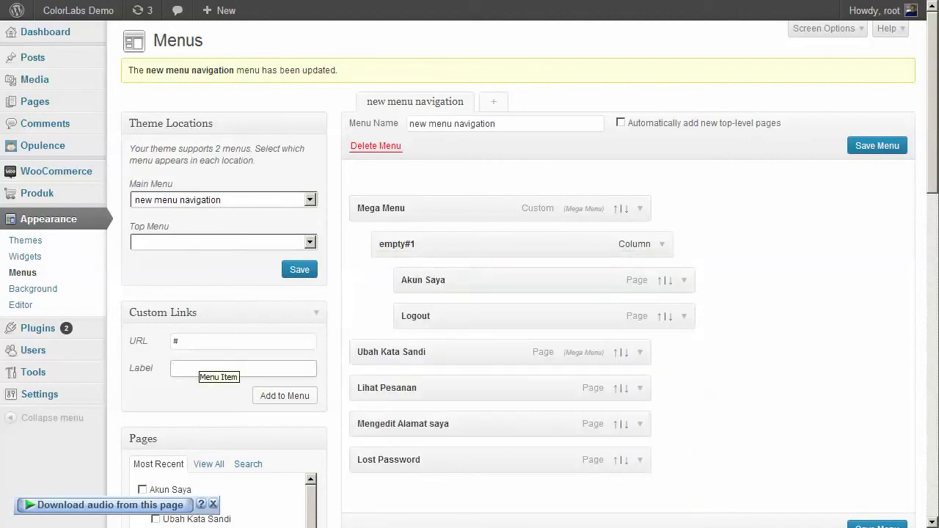
pyautogui.hotkey('alt', 'Tab')
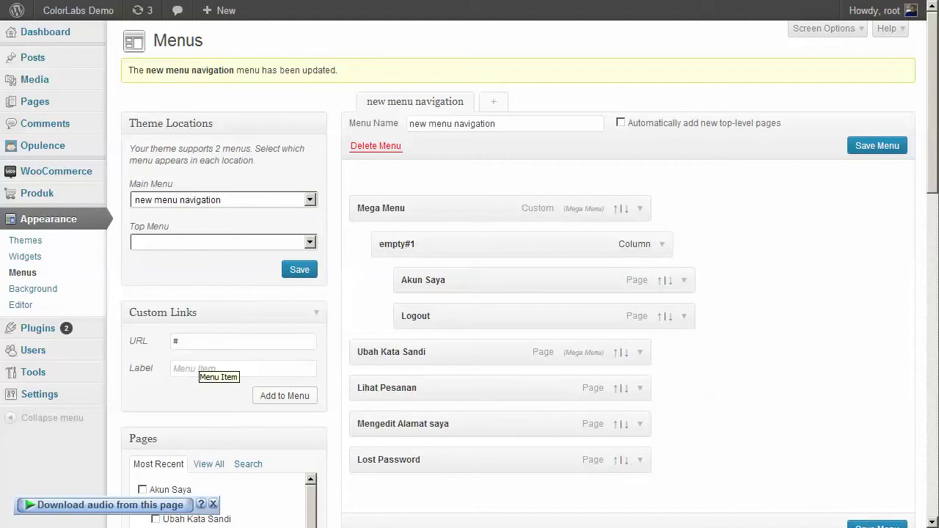
pyautogui.hotkey('alt', 'Tab')
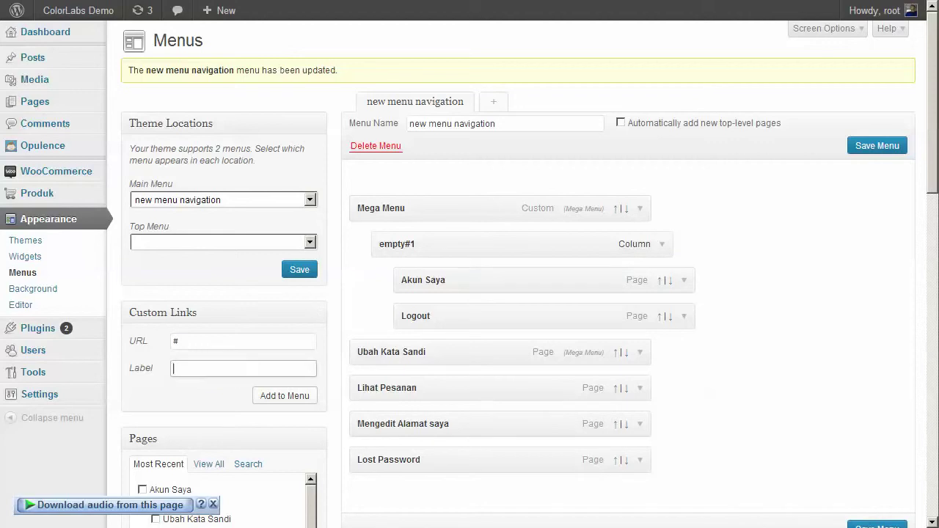
pyautogui.write('empty#2')
pyautogui.press('Return')
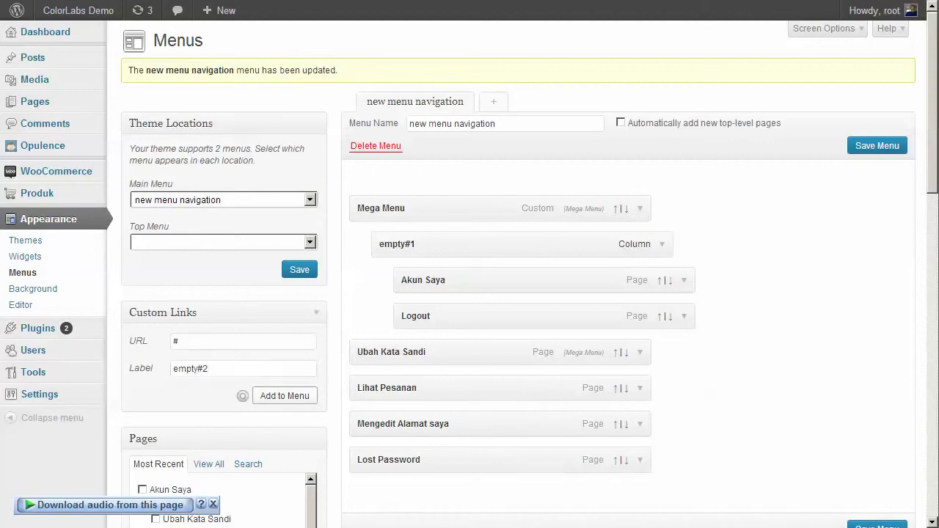
# Place empty#2 below Logout as a second column of Mega Menu and expand its settings
pyautogui.scroll(-2, 514, 294)
pyautogui.moveTo(375, 348); pyautogui.dragTo(397, 204)
pyautogui.click(662, 206)
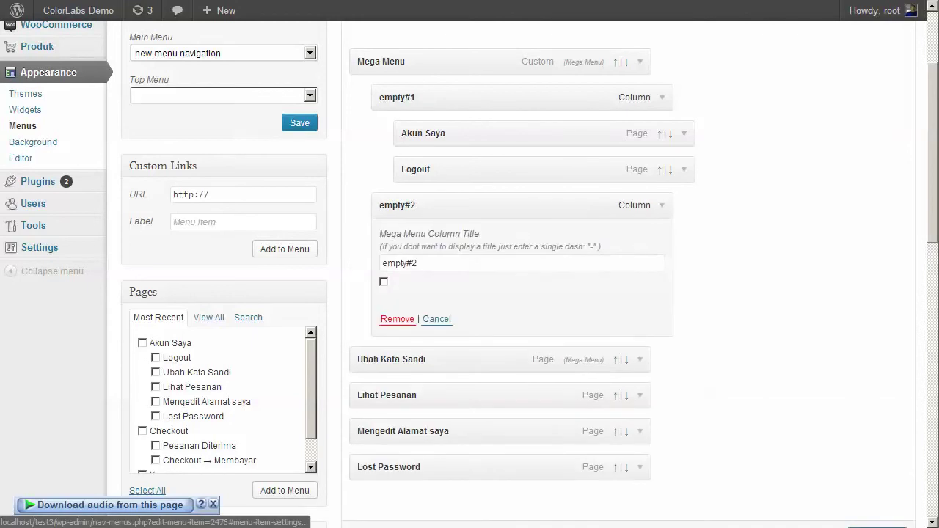
# Move the Notepad window below the column title and replace its text with "to create a new row, you can tick on this option"
pyautogui.hotkey('alt', 'Tab')
pyautogui.moveTo(499, 261); pyautogui.dragTo(497, 300)
pyautogui.hotkey('ctrl', 'a')
pyautogui.press('BackSpace')
pyautogui.write('to create')
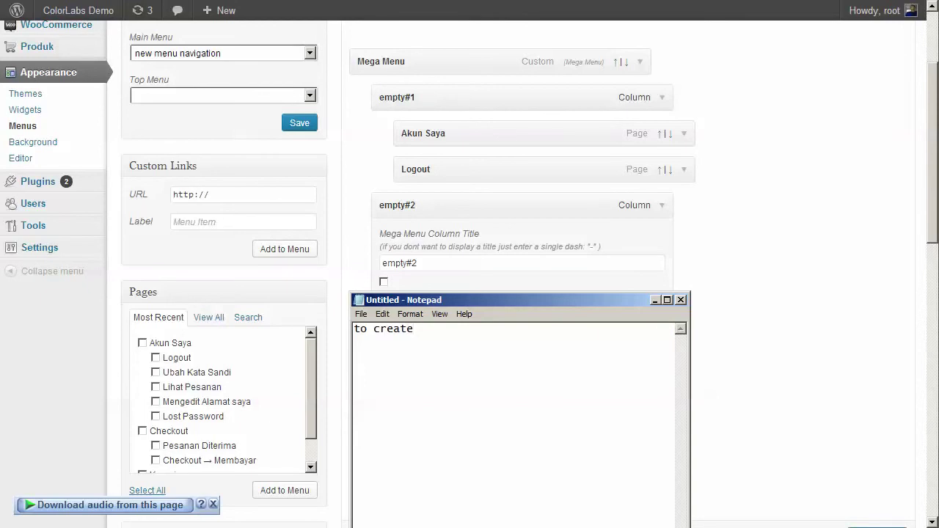
pyautogui.write(' a new')
pyautogui.scroll(1, 518, 176)
pyautogui.write('row')
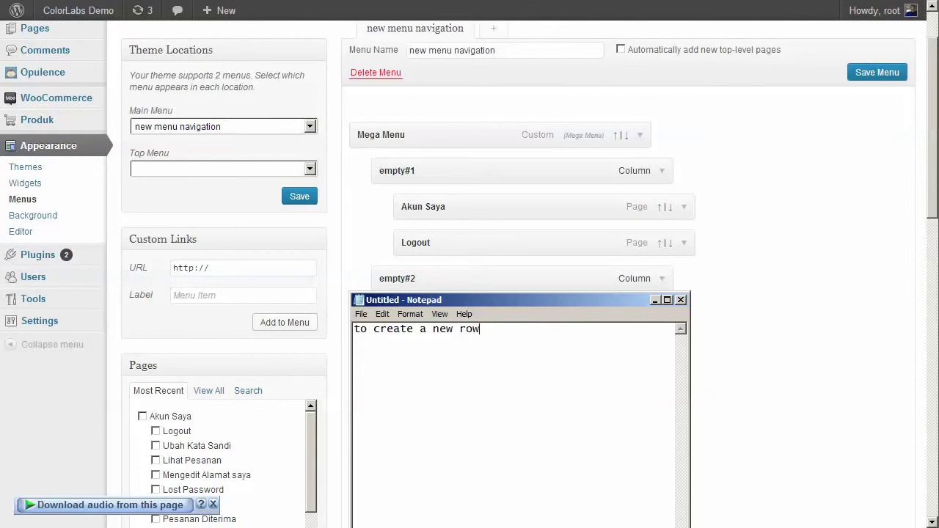
pyautogui.write(', you can tick on thi')
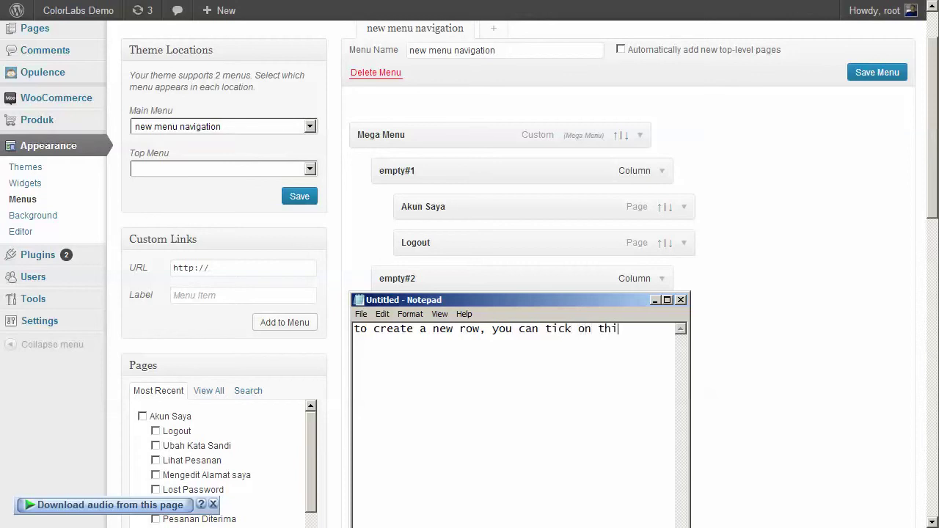
pyautogui.write('s option')
# Tick and clear the checkbox below empty#2's column title to point out the option
pyautogui.hotkey('alt', 'Tab')
pyautogui.click(383, 355)
pyautogui.click(384, 355)
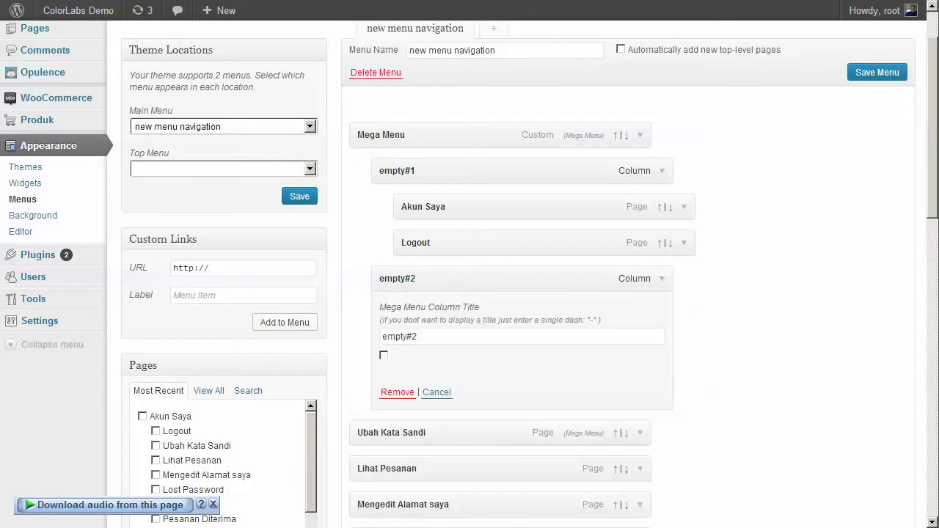
# Append ". but, if you want to create a new column," to the Notepad text and change "row" to "column"
pyautogui.hotkey('alt', 'Tab')
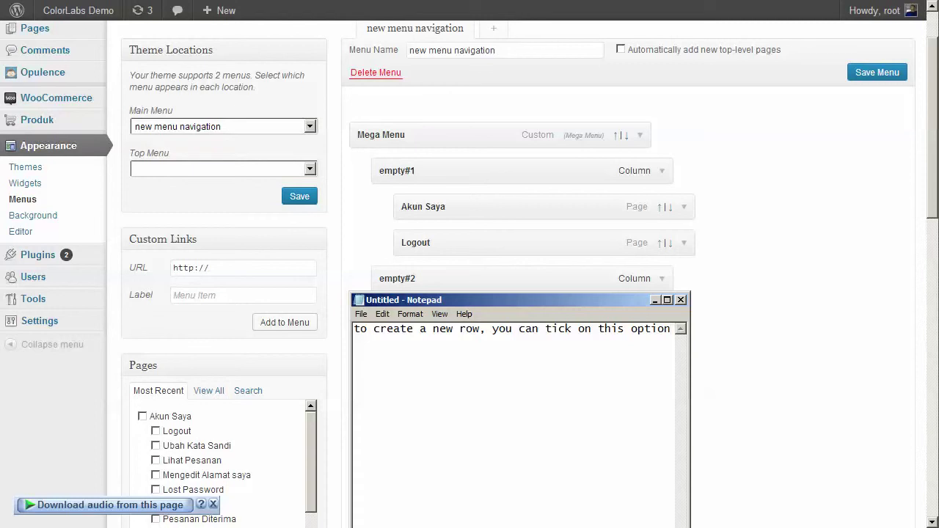
pyautogui.write('. but, if you want to create a new column,')
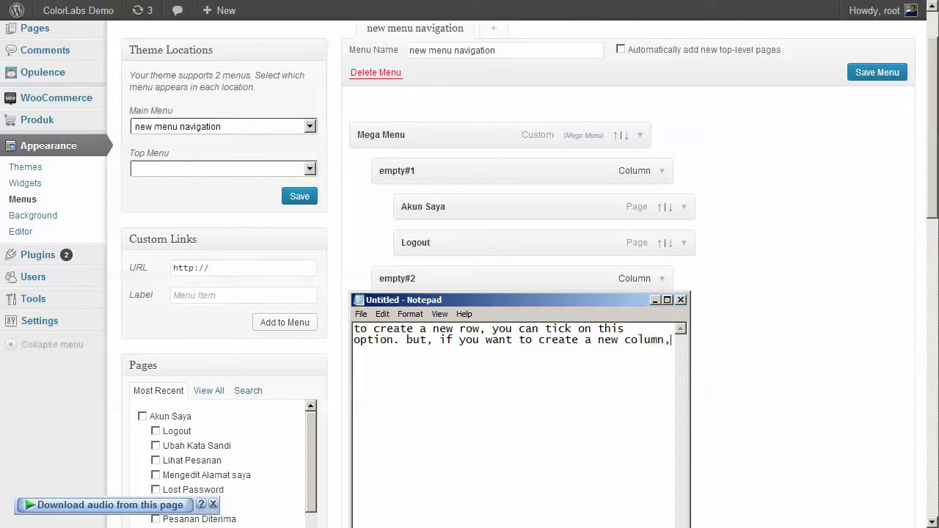
pyautogui.doubleClick(469, 330)
pyautogui.write('column')
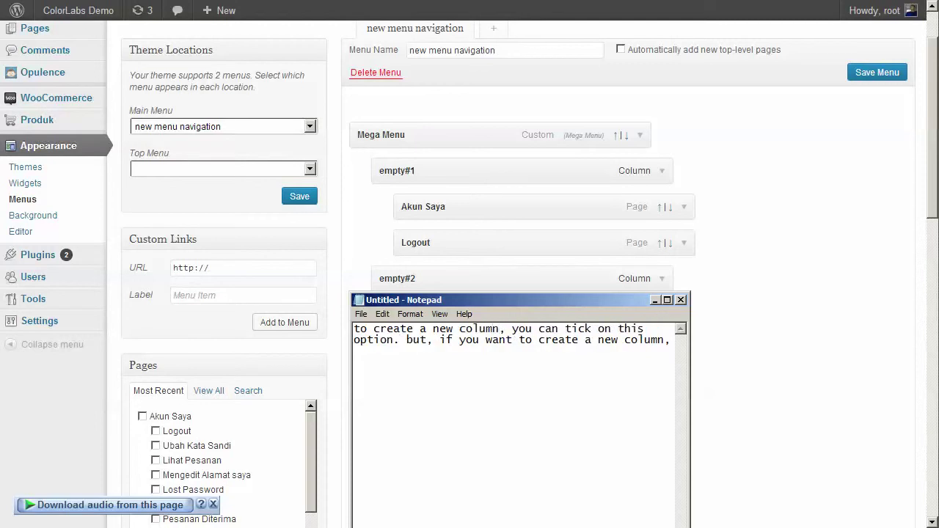
pyautogui.hotkey('shift', 'Left')
pyautogui.hotkey('shift', 'Left')
pyautogui.hotkey('shift', 'Left')
pyautogui.hotkey('shift', 'Left')
pyautogui.click(637, 340)
pyautogui.moveTo(459, 329); pyautogui.dragTo(499, 329)
# Rewrite the whole Notepad text as "to create a new row, you can tick on this option"
pyautogui.hotkey('ctrl', 'a')
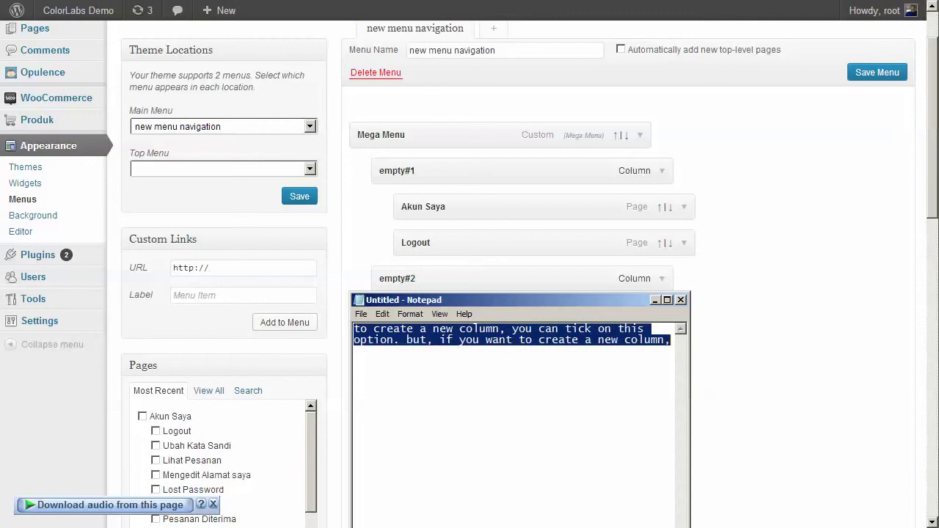
pyautogui.write('tocrea')
pyautogui.press('BackSpace')
pyautogui.press('BackSpace')
pyautogui.press('BackSpace')
pyautogui.press('BackSpace')
pyautogui.write('create')
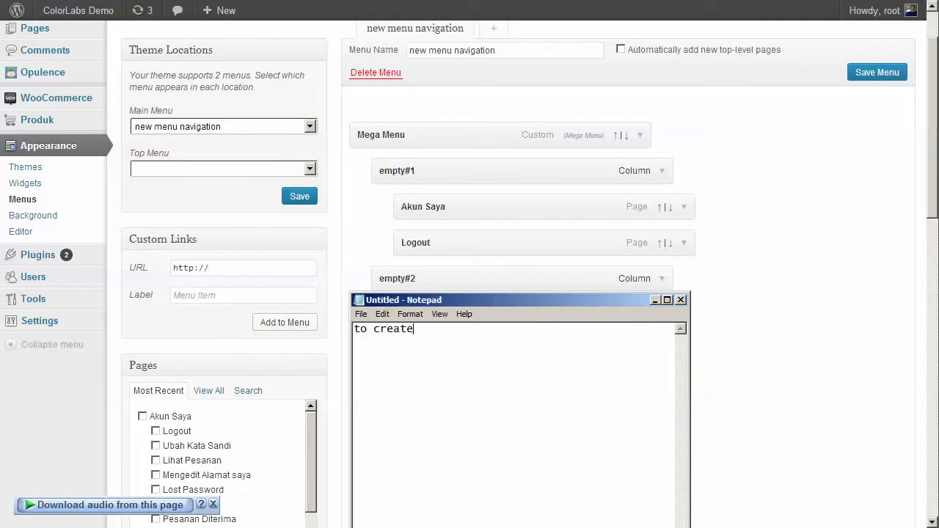
pyautogui.write(' a new row, you can tick on t')
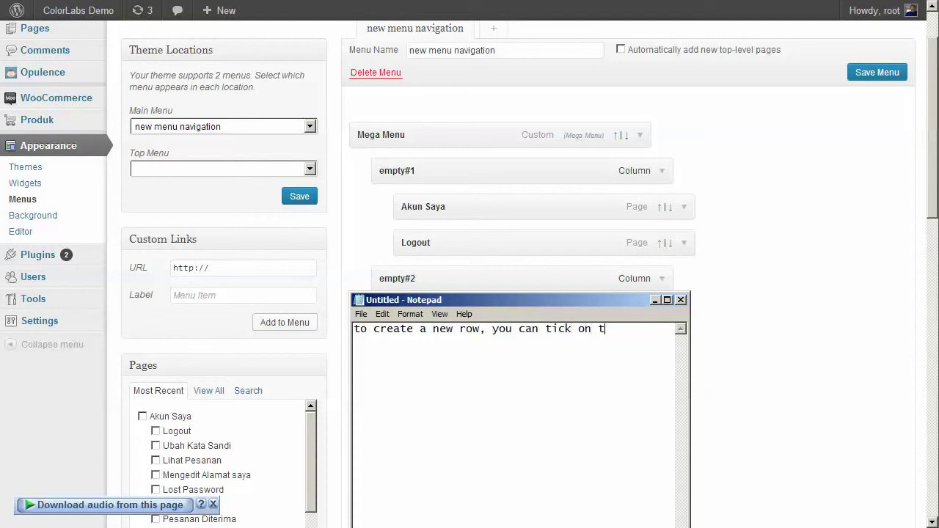
pyautogui.write('his option')
# Demonstrate the new-row option by ticking and clearing the checkbox in empty#2's settings
pyautogui.hotkey('alt', 'Tab')
pyautogui.click(384, 355)
pyautogui.click(384, 355)
# Append ". but if you want to create a new column, you can left the option blank" to the Notepad text
pyautogui.hotkey('alt', 'Tab')
pyautogui.write('. but if y')
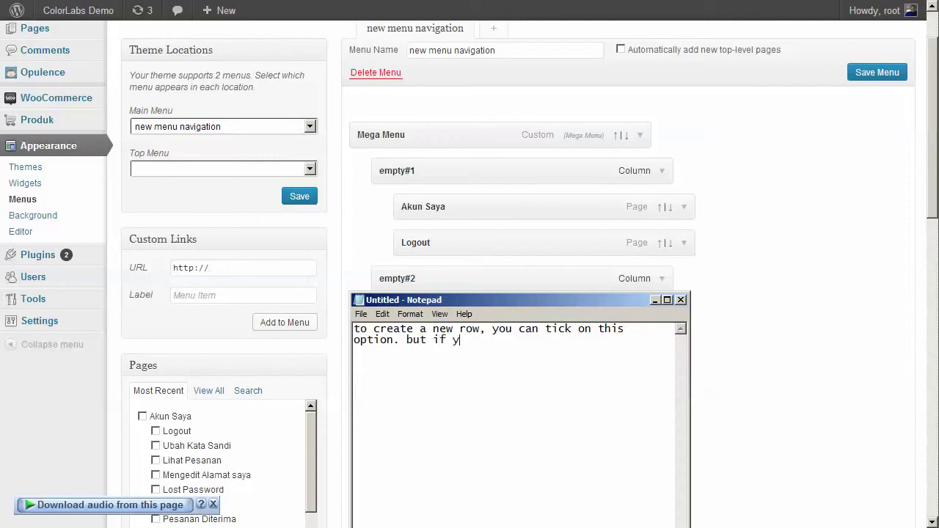
pyautogui.write('ou want to create')
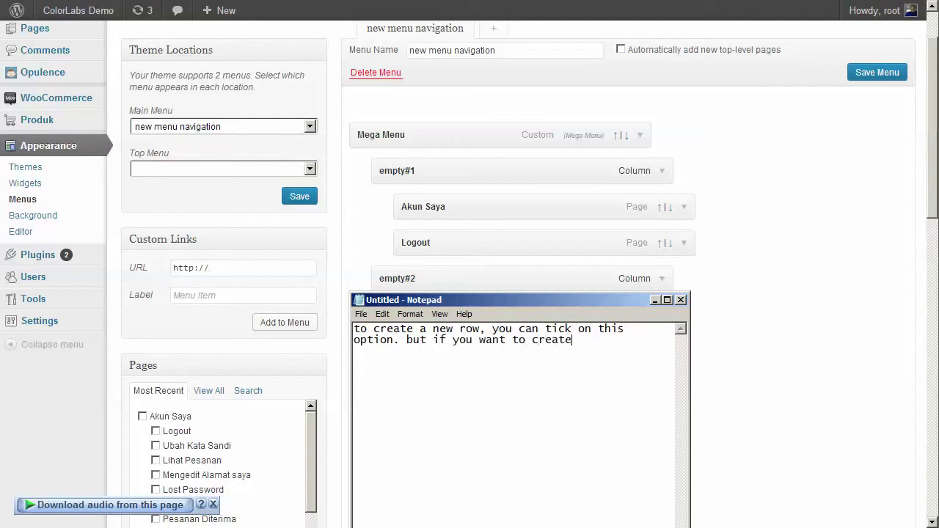
pyautogui.write(' a new column, you can ')
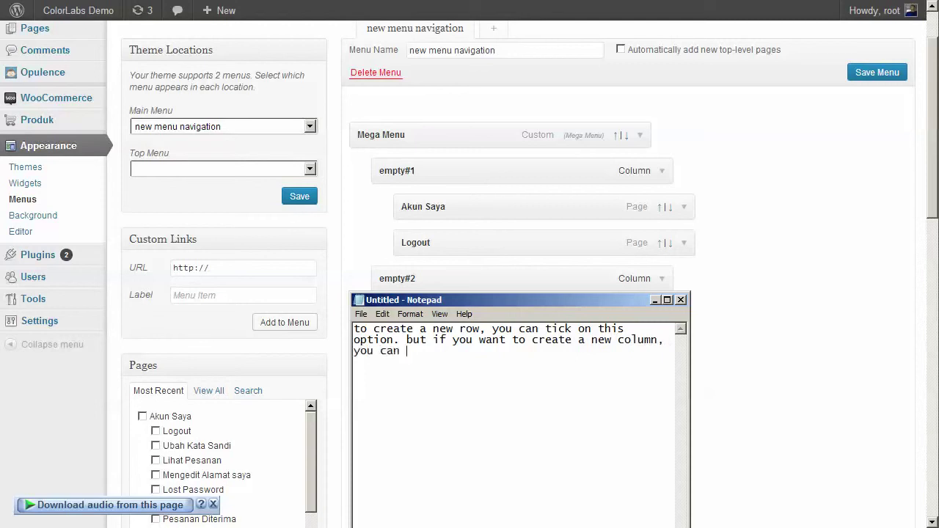
pyautogui.write('left the')
pyautogui.write(' option bla')
pyautogui.write('ck')
pyautogui.press('BackSpace')
pyautogui.press('BackSpace')
pyautogui.write('nk')
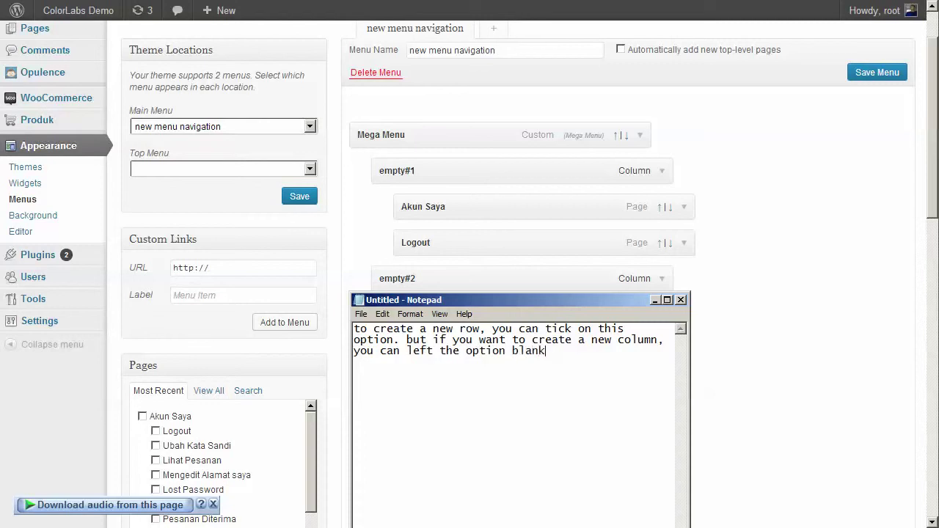
# Nest Ubah Kata Sandi under the empty#2 column on the Menus page and save the menu
pyautogui.hotkey('alt', 'Tab')
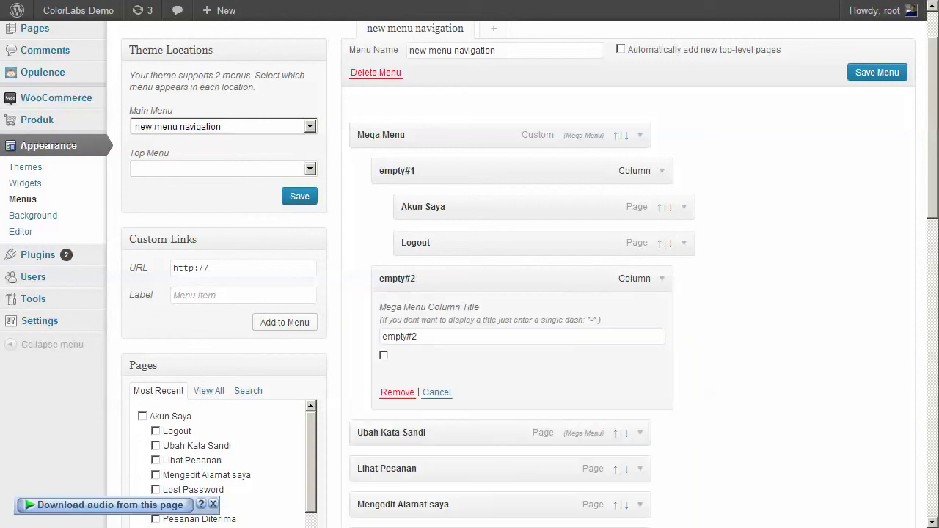
pyautogui.scroll(-1, 499, 359)
pyautogui.moveTo(455, 359); pyautogui.dragTo(501, 365)
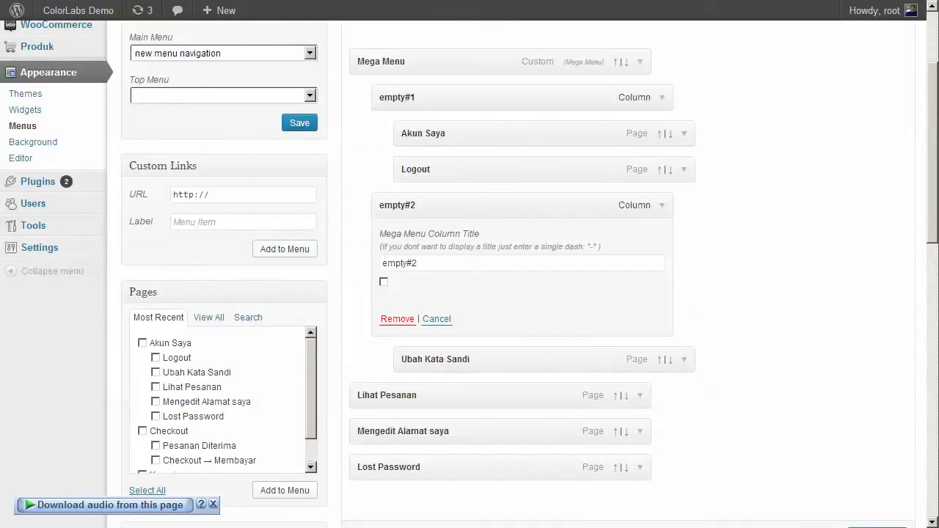
pyautogui.scroll(2, 506, 330)
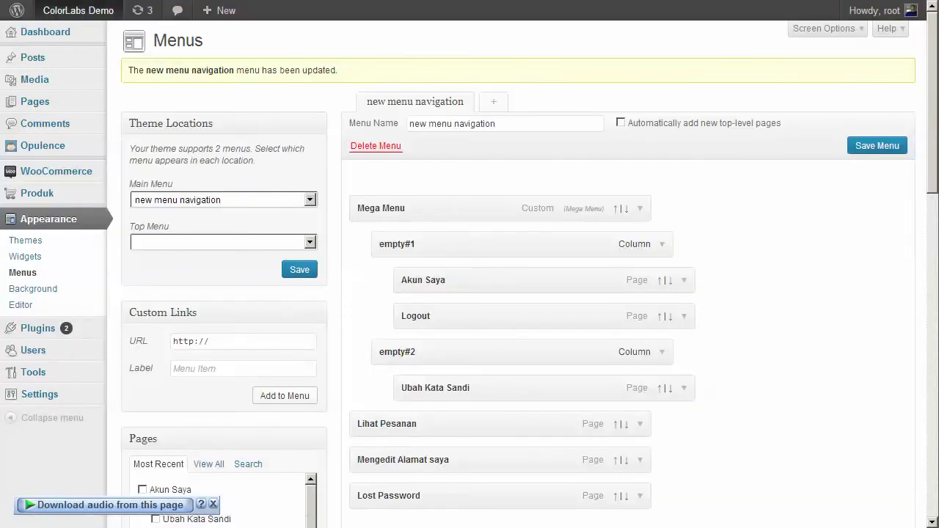
# Visit the site and check the columns in the Mega Menu dropdown
pyautogui.moveTo(78, 11)
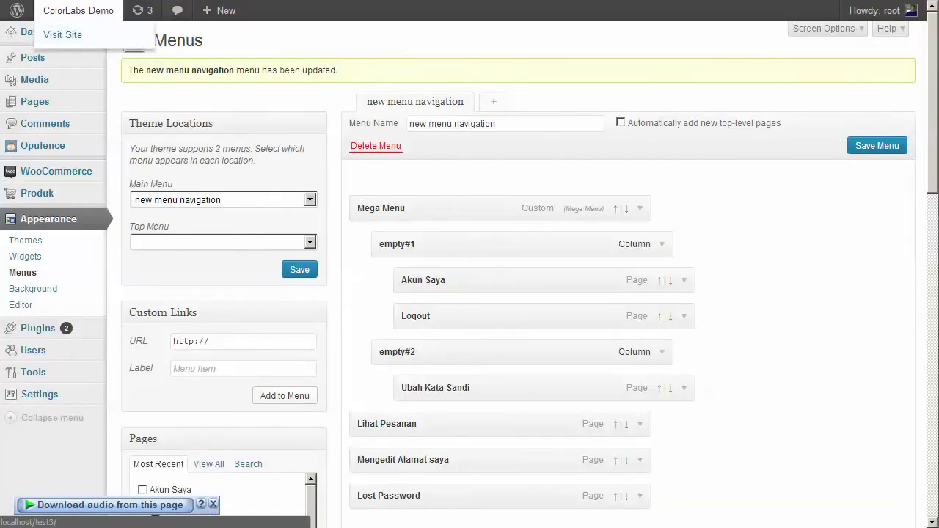
pyautogui.click(62, 34)
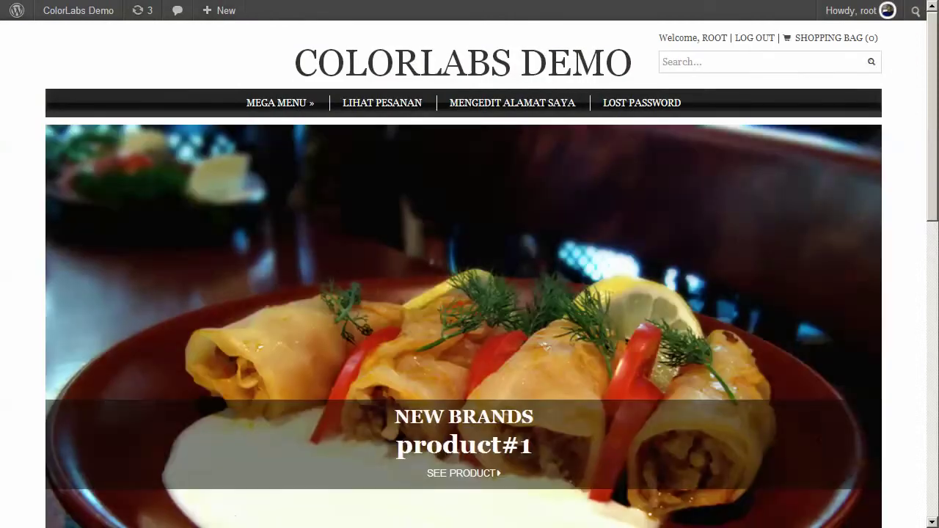
pyautogui.moveTo(280, 103)
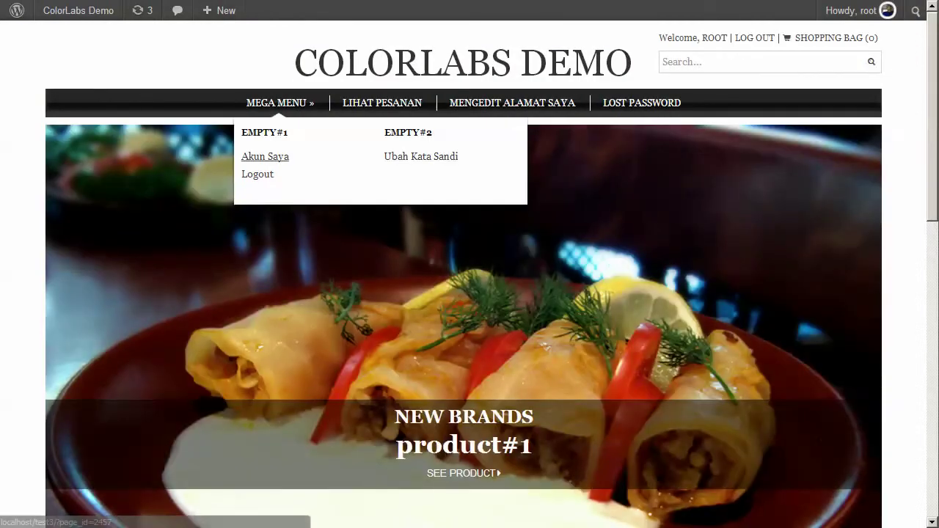
# Return to the Menus page, expand empty#2's settings and tick its new-row checkbox
pyautogui.hotkey('alt', 'Left')
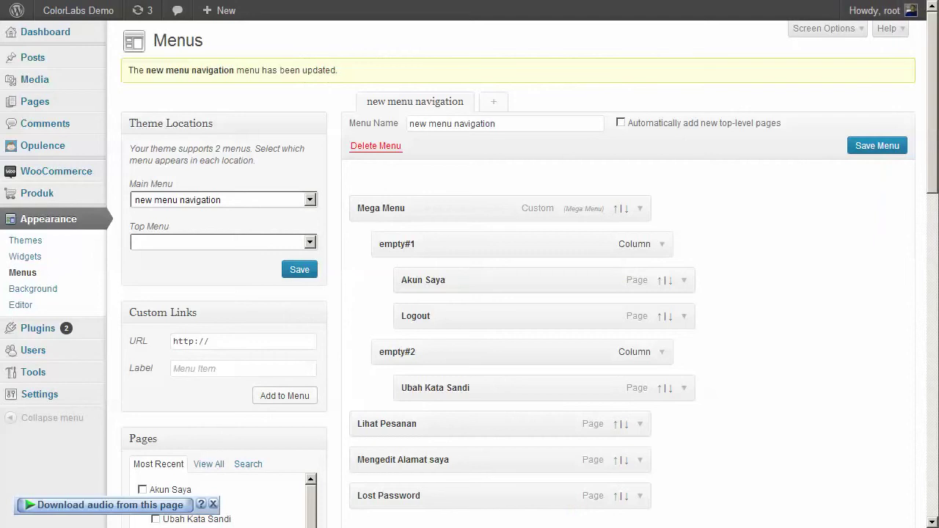
pyautogui.click(661, 351)
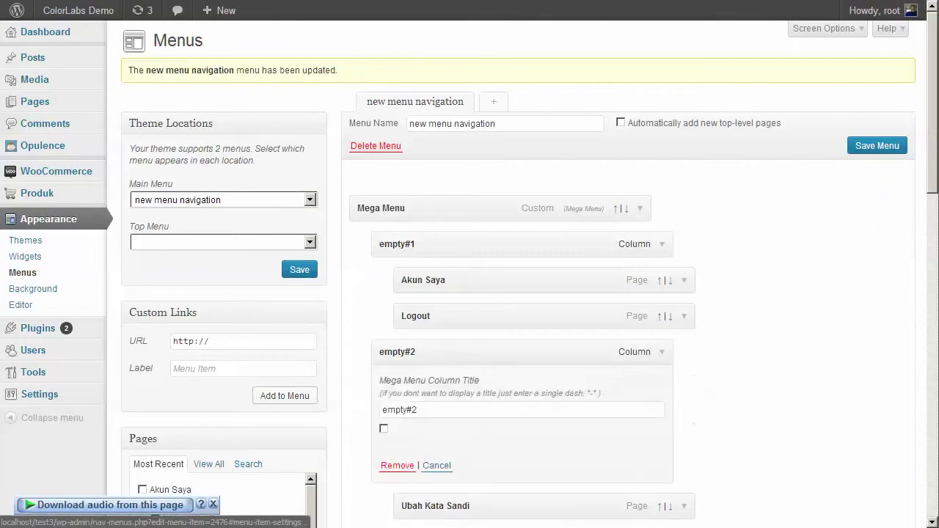
pyautogui.scroll(-2, 662, 352)
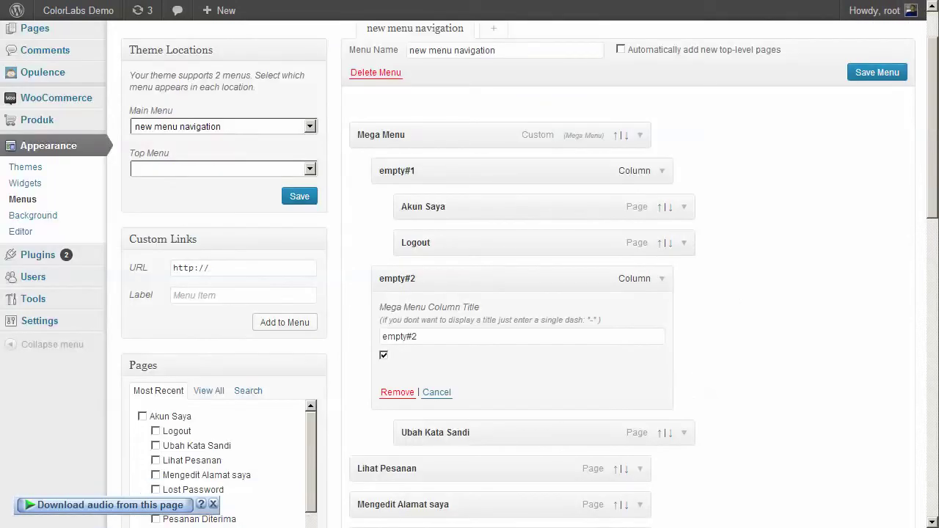
# Save the menu and reload the site to check the row layout in the Mega Menu dropdown
pyautogui.click(877, 72)
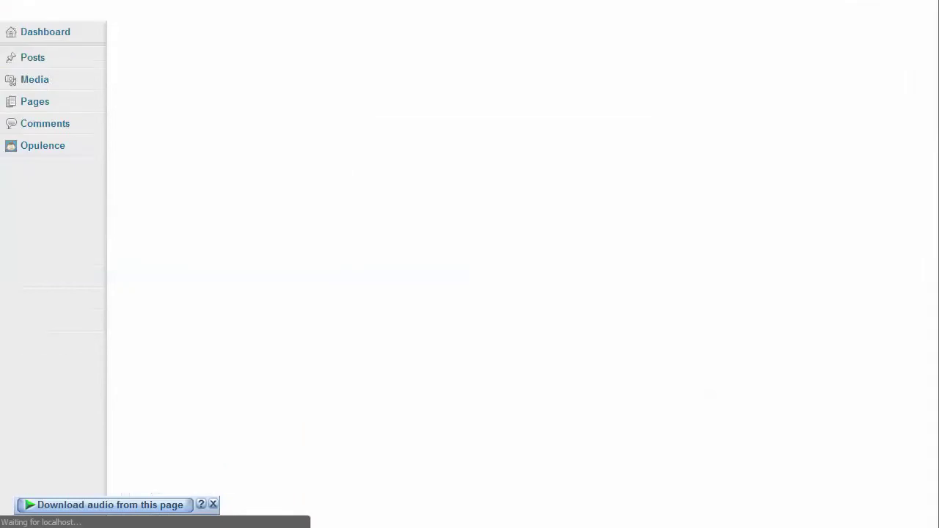
pyautogui.hotkey('ctrl', 'Tab')
pyautogui.rightClick(142, 44)
pyautogui.click(167, 99)
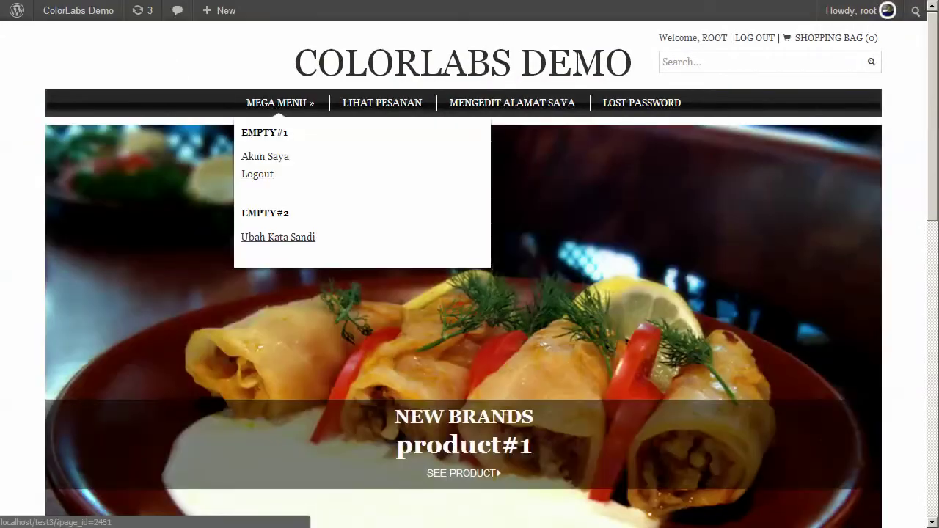
# On the Menus page, add a custom link labelled empty#3 with URL # and place it as a Mega Menu column after Ubah Kata Sandi
pyautogui.hotkey('ctrl', 'Tab')
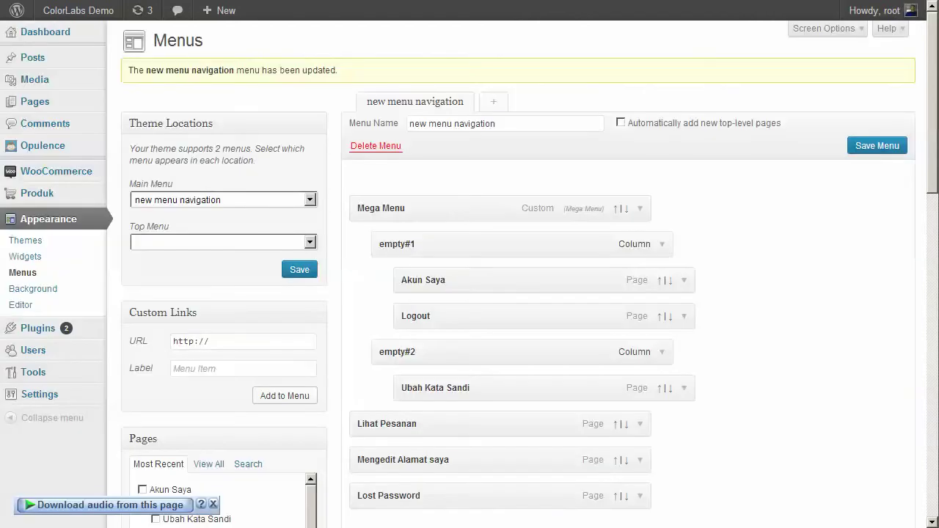
pyautogui.scroll(-2, 518, 293)
pyautogui.moveTo(220, 268); pyautogui.dragTo(97, 276)
pyautogui.write('#')
pyautogui.press('Tab')
pyautogui.write('emty')
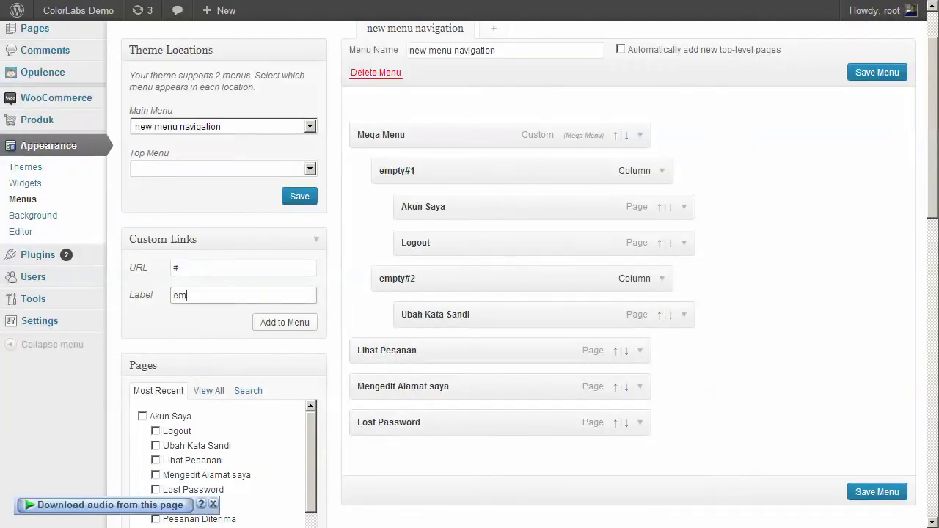
pyautogui.press('BackSpace')
pyautogui.press('BackSpace')
pyautogui.write('pty#')
pyautogui.click(285, 322)
pyautogui.moveTo(382, 458); pyautogui.dragTo(405, 351)
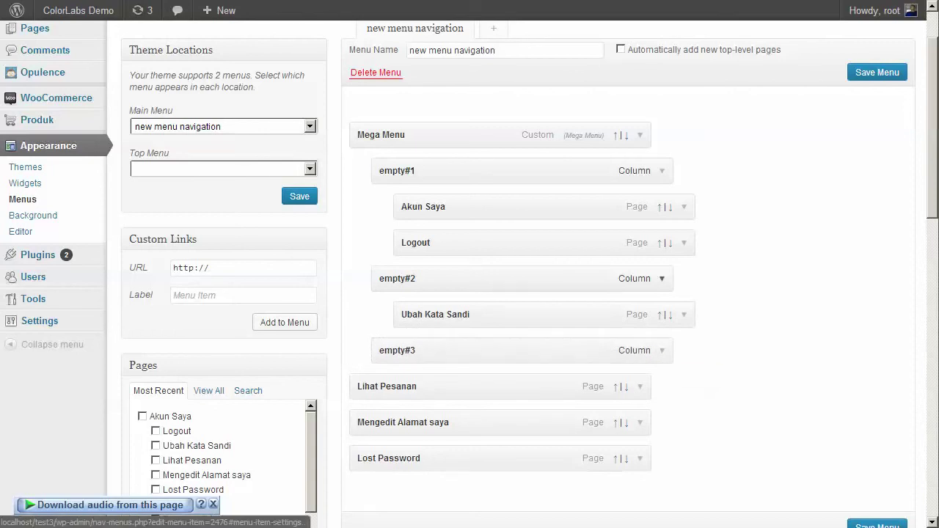
# Check empty#2's column settings, nest Lihat Pesanan under empty#3 and save the menu
pyautogui.click(661, 278)
pyautogui.click(661, 278)
pyautogui.scroll(-1, 662, 278)
pyautogui.click(662, 277)
pyautogui.click(662, 277)
pyautogui.moveTo(411, 313); pyautogui.dragTo(452, 313)
pyautogui.click(876, 454)
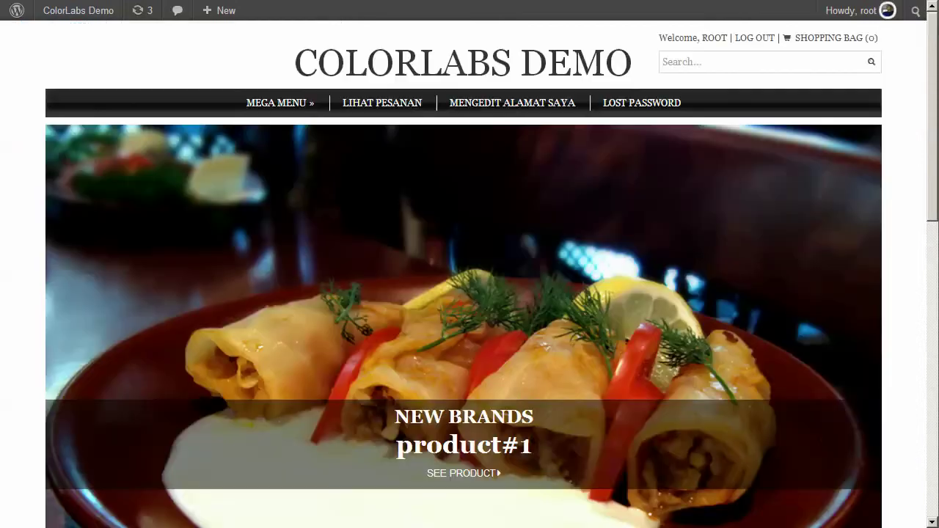
# Reload the site and check the empty#3 column in the Mega Menu dropdown
pyautogui.rightClick(193, 34)
pyautogui.click(213, 88)
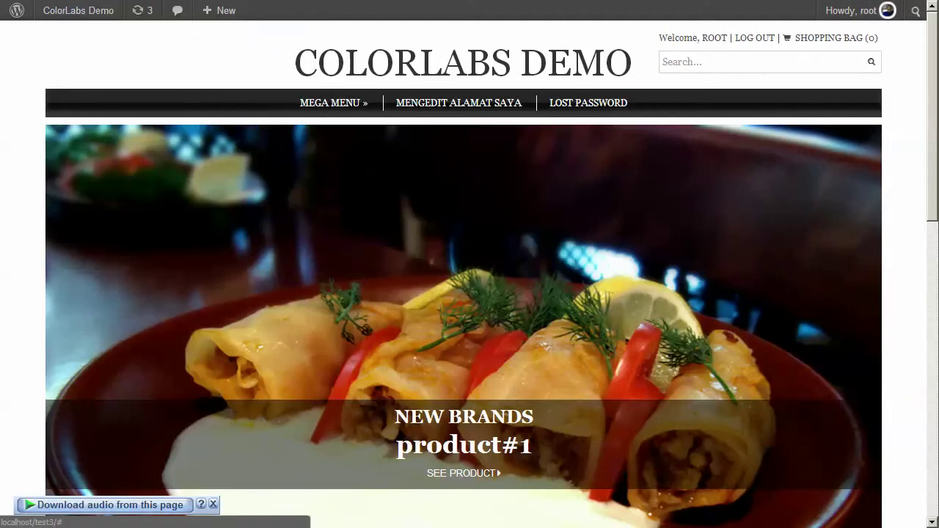
pyautogui.moveTo(334, 103)
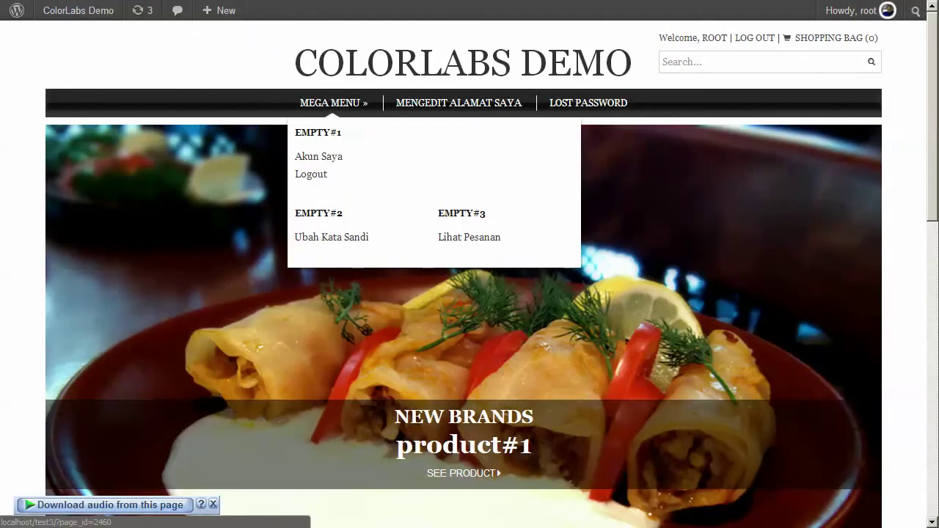
# On the Menus page, add a custom link labelled empty#4 with URL # and place it as a Mega Menu column above empty#2
pyautogui.hotkey('ctrl', 'Tab')
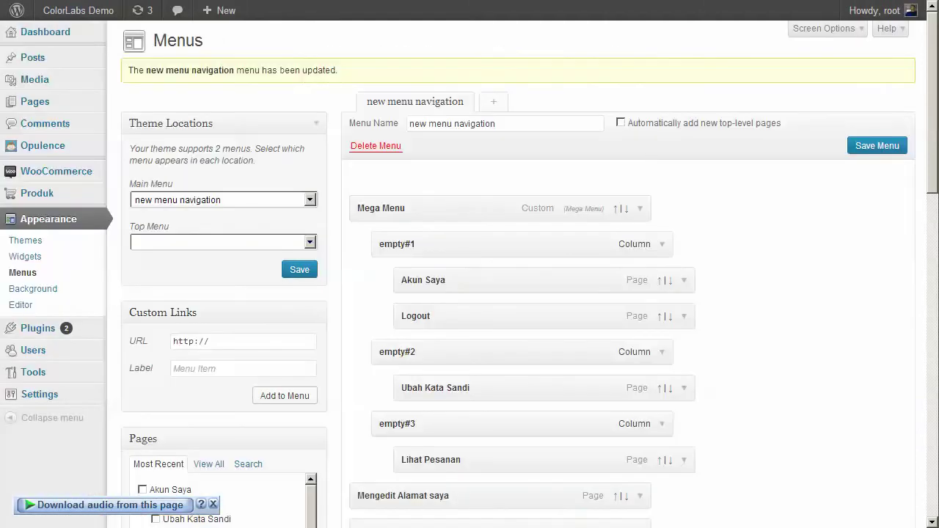
pyautogui.moveTo(214, 342); pyautogui.dragTo(90, 330)
pyautogui.write('#')
pyautogui.click(198, 370)
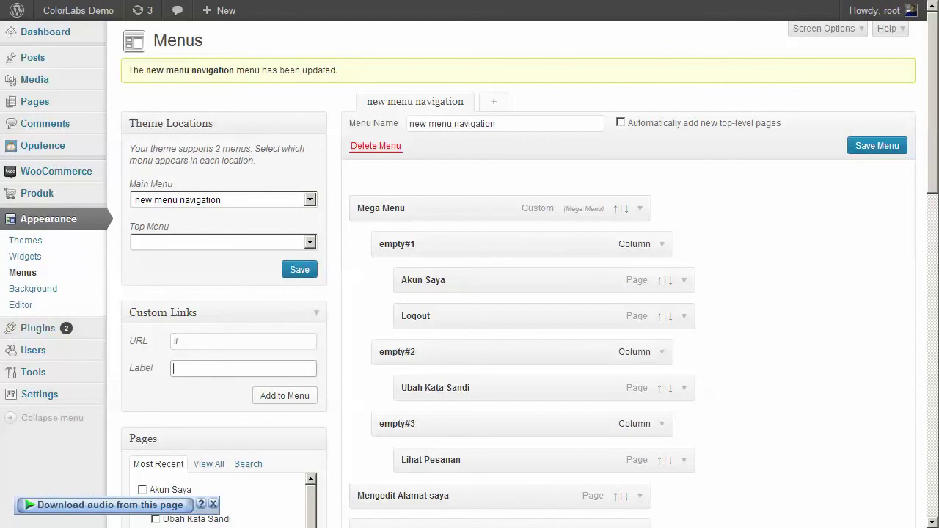
pyautogui.write('empty#4')
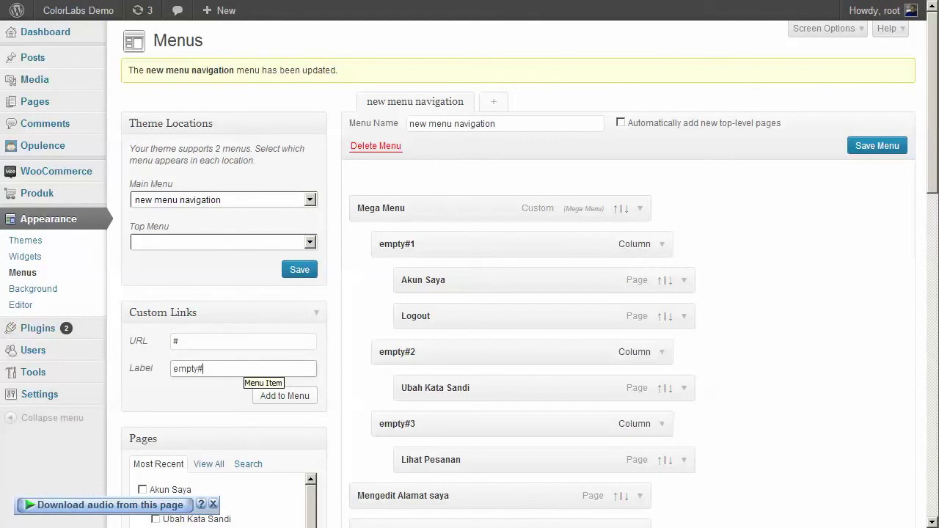
pyautogui.click(284, 396)
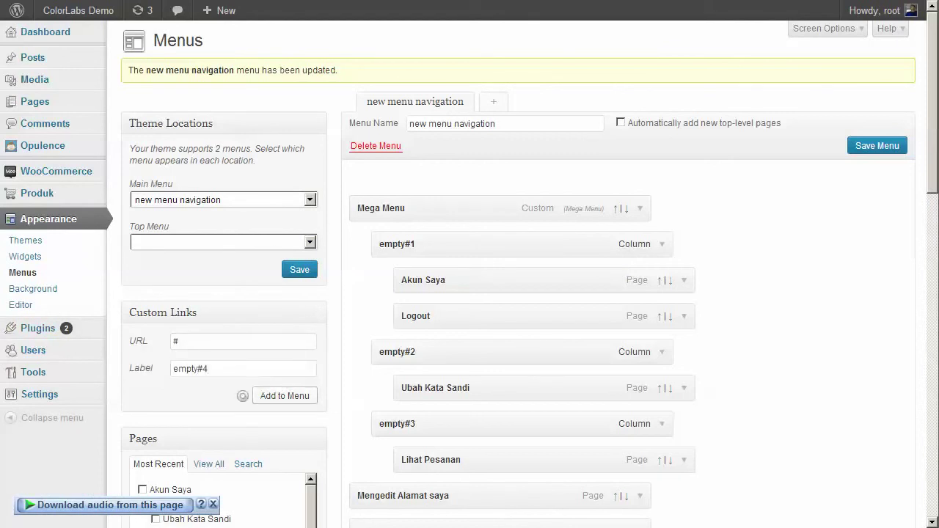
pyautogui.scroll(-1, 285, 395)
pyautogui.moveTo(375, 494); pyautogui.dragTo(384, 274)
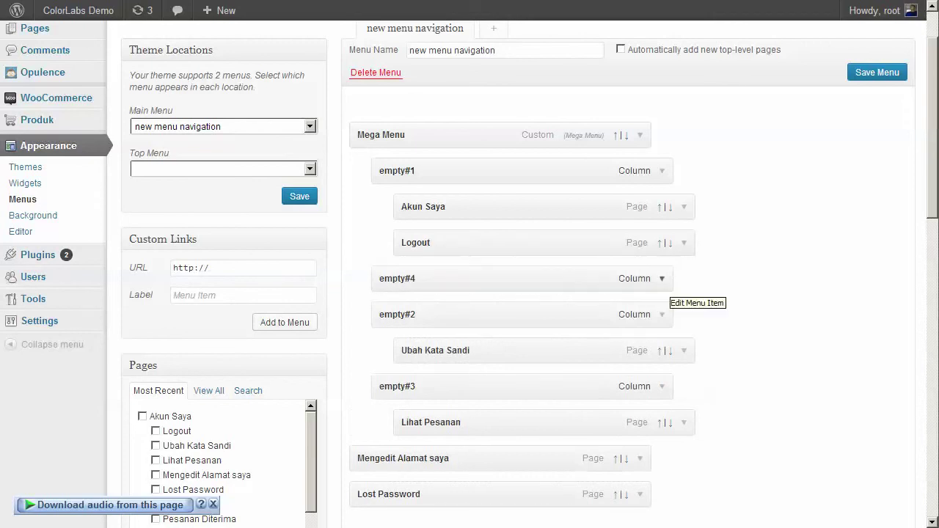
# Check the column settings of empty#4 and empty#2, nest Lost Password under empty#4 and save the menu
pyautogui.click(662, 275)
pyautogui.scroll(-2, 662, 275)
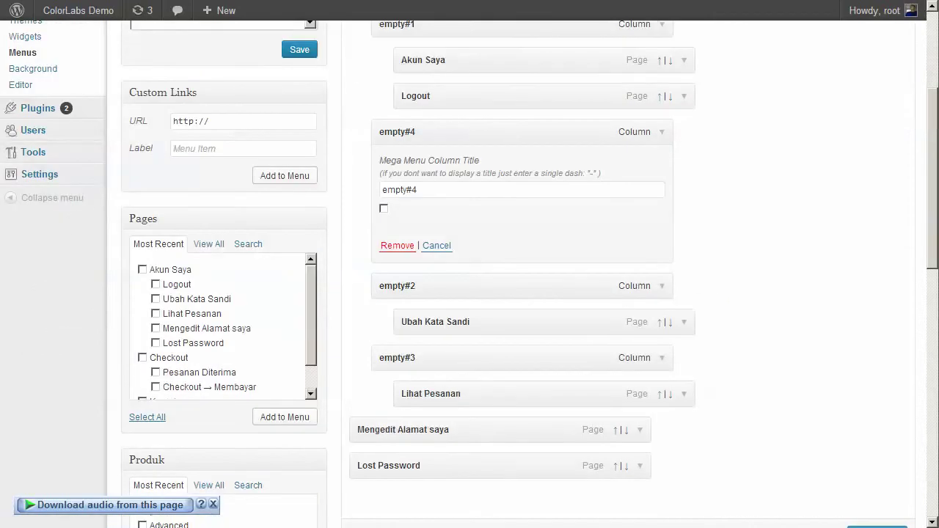
pyautogui.click(660, 286)
pyautogui.click(660, 285)
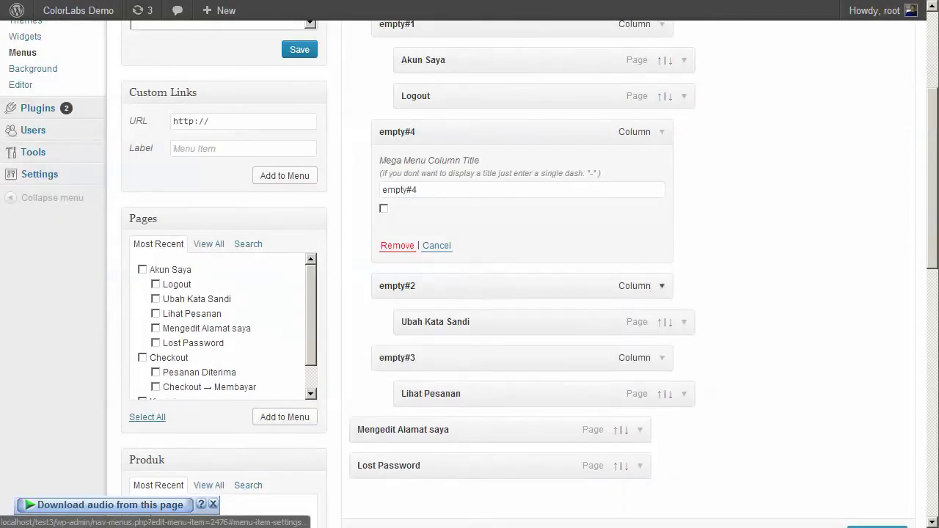
pyautogui.click(662, 132)
pyautogui.moveTo(425, 348); pyautogui.dragTo(516, 168)
pyautogui.click(877, 417)
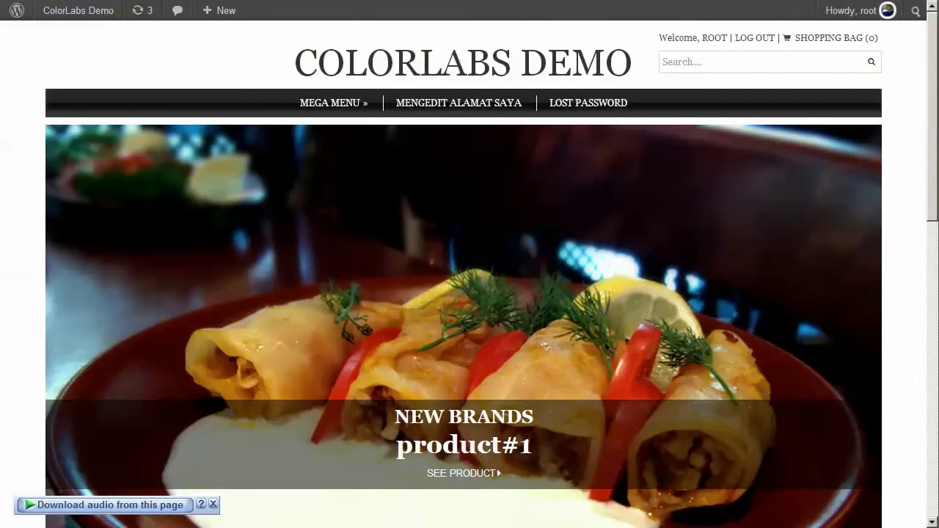
# Reload the site and check where the empty#4 column sits in the Mega Menu dropdown
pyautogui.rightClick(259, 26)
pyautogui.click(286, 82)
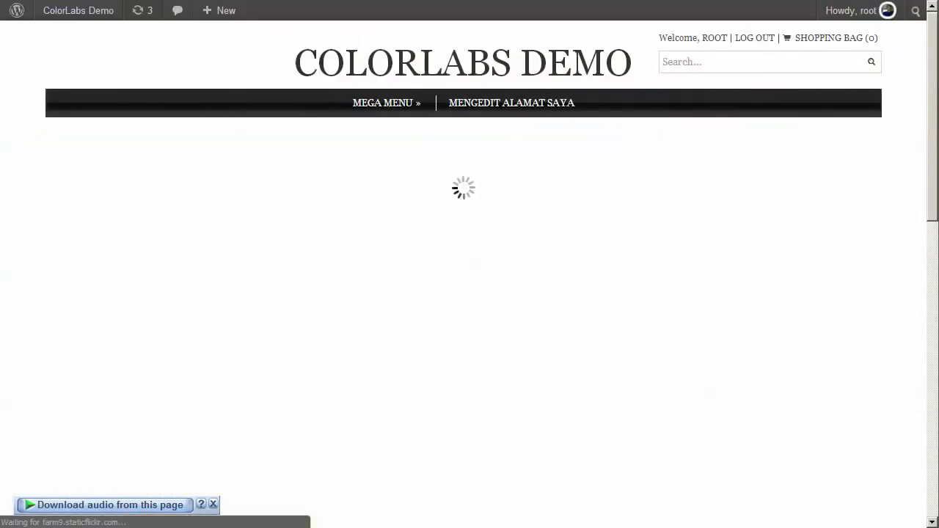
pyautogui.moveTo(384, 103)
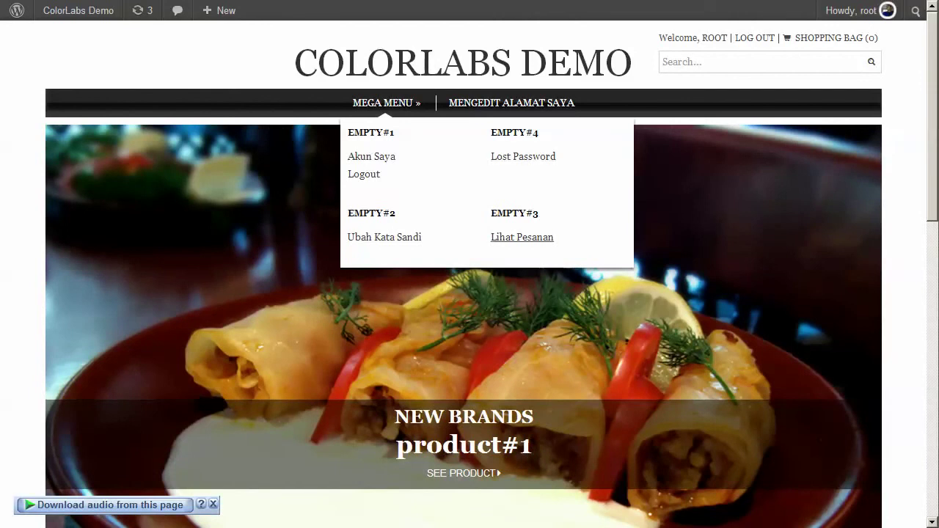
# Replace the Notepad text with "also, with this mega menu you can create a new row that just displaying a description"
pyautogui.hotkey('ctrl', 'Tab')
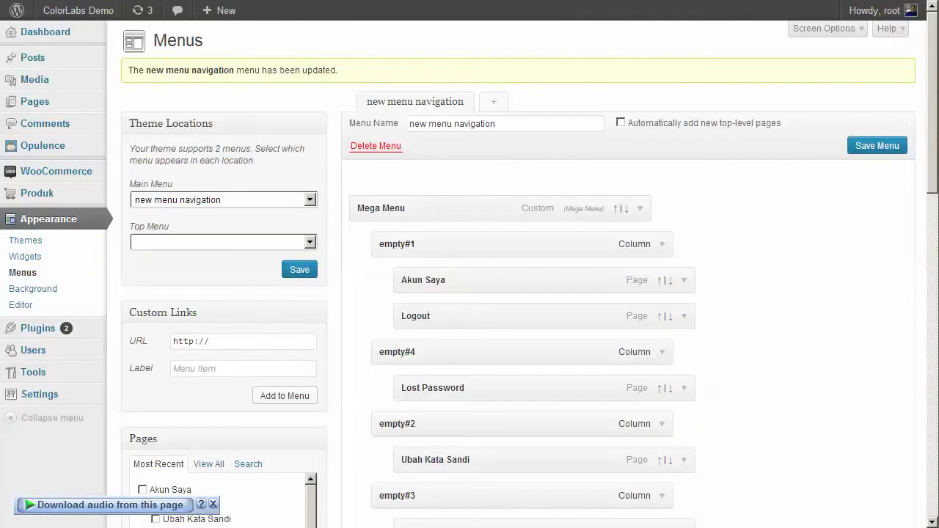
pyautogui.hotkey('alt', 'Tab')
pyautogui.hotkey('ctrl', 'a')
pyautogui.write('also')
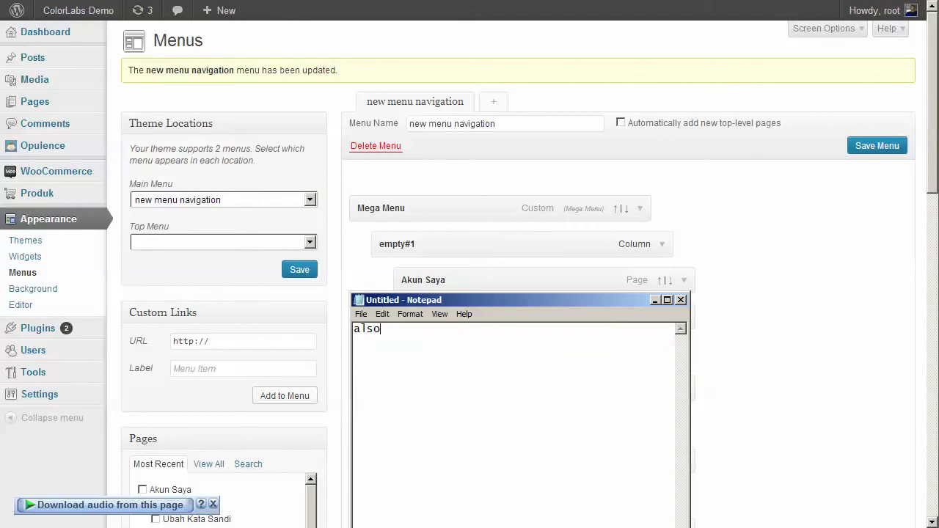
pyautogui.write(', with this mega menu you can ')
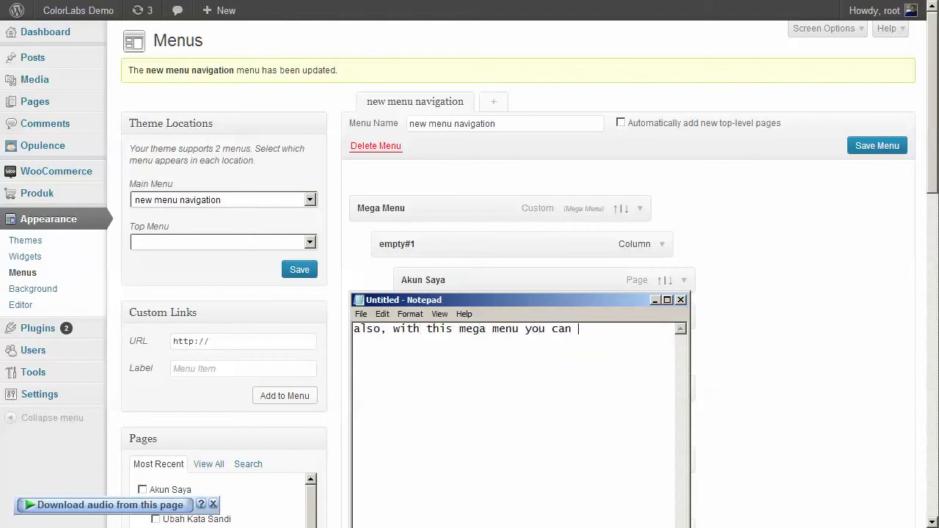
pyautogui.write('create a new row that just')
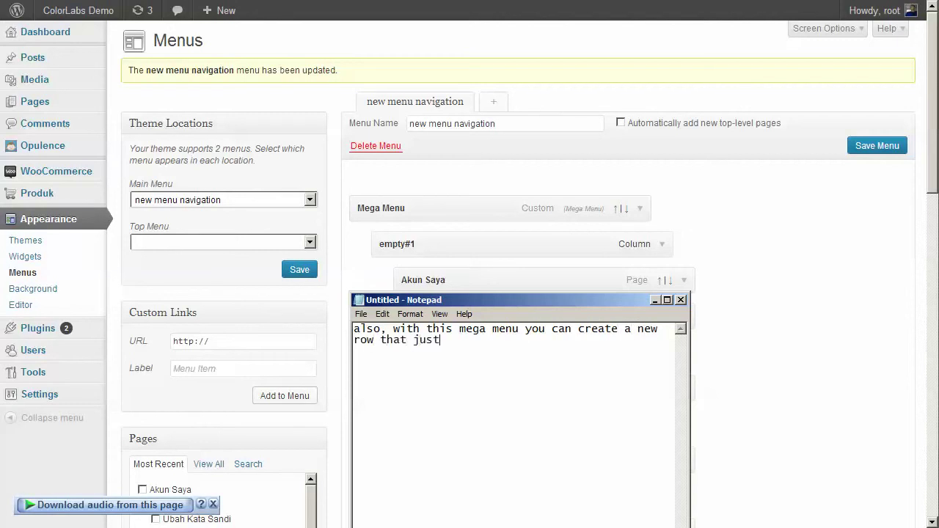
pyautogui.write(' displaying a descrip')
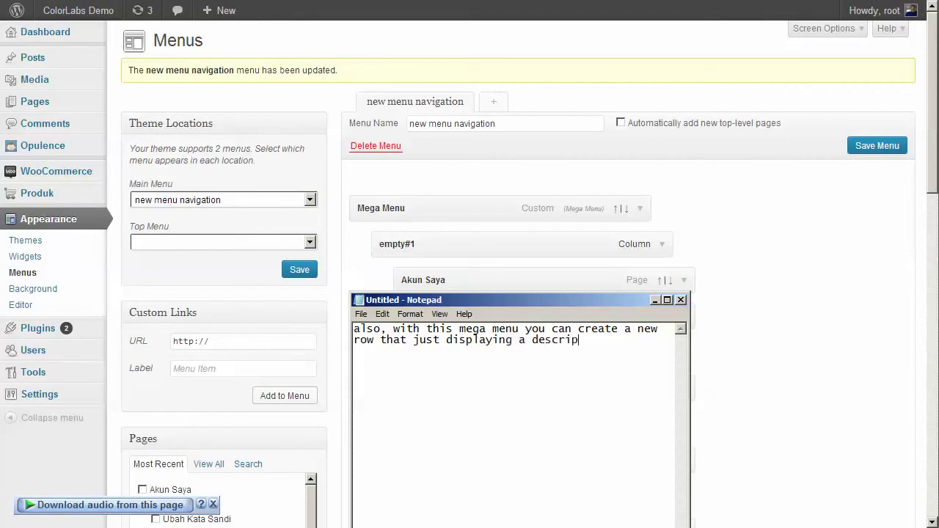
pyautogui.write('tion')
pyautogui.click(333, 290)
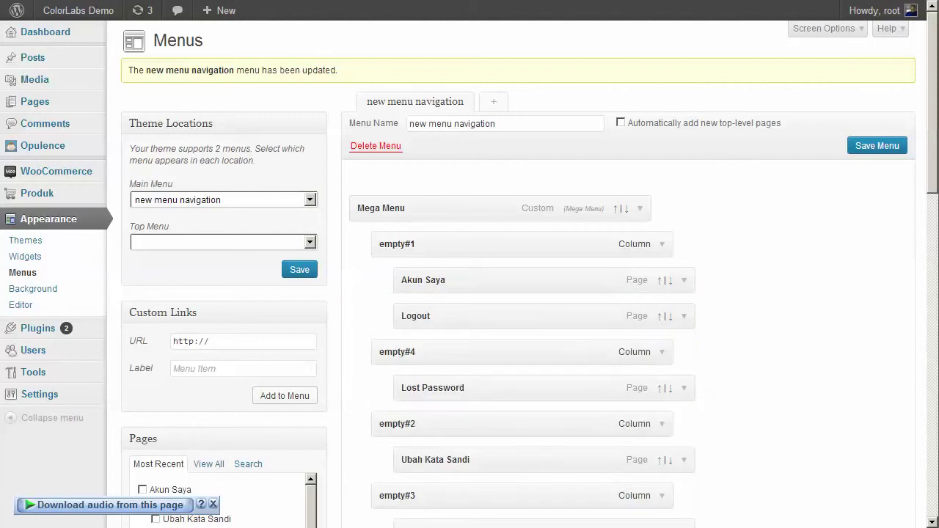
# On the Menus page, add a custom link labelled empty#5 with URL # to the menu
pyautogui.scroll(-1, 322, 286)
pyautogui.tripleClick(192, 269)
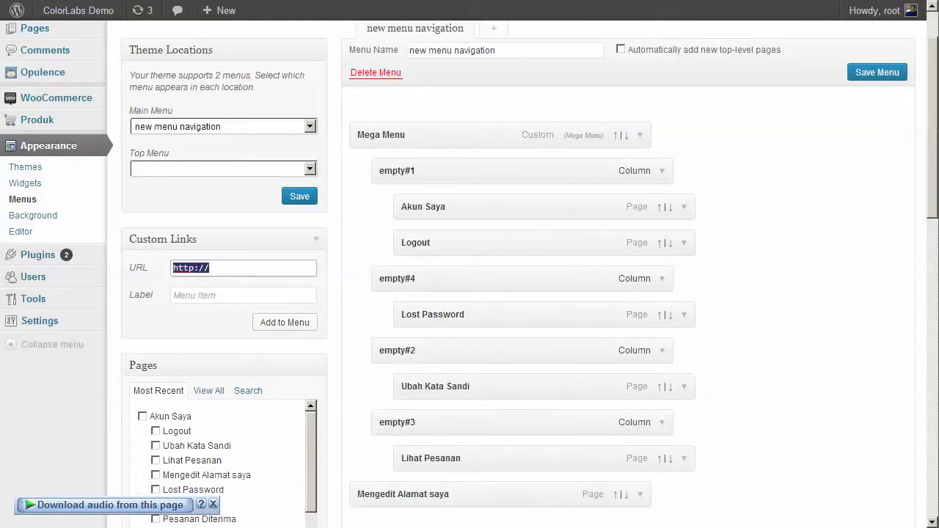
pyautogui.write('#')
pyautogui.press('Tab')
pyautogui.write('empty')
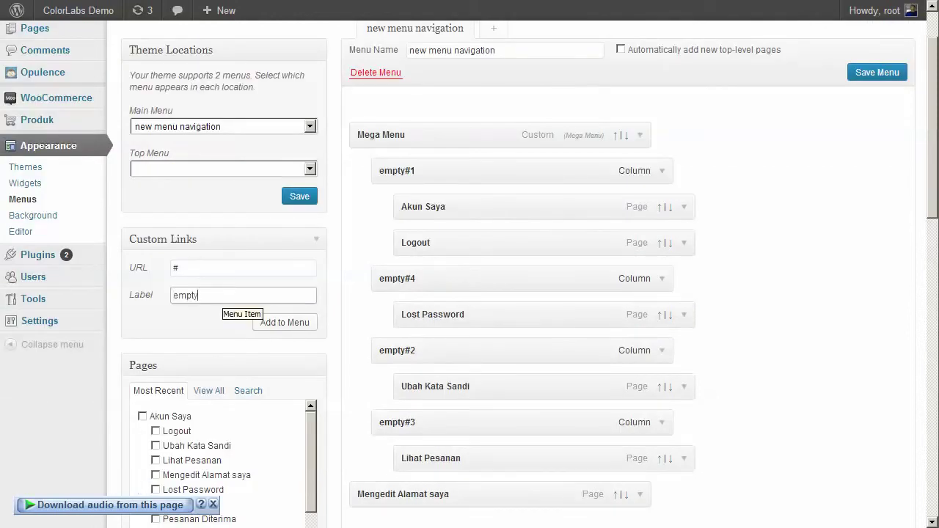
pyautogui.write('#5')
pyautogui.press('Return')
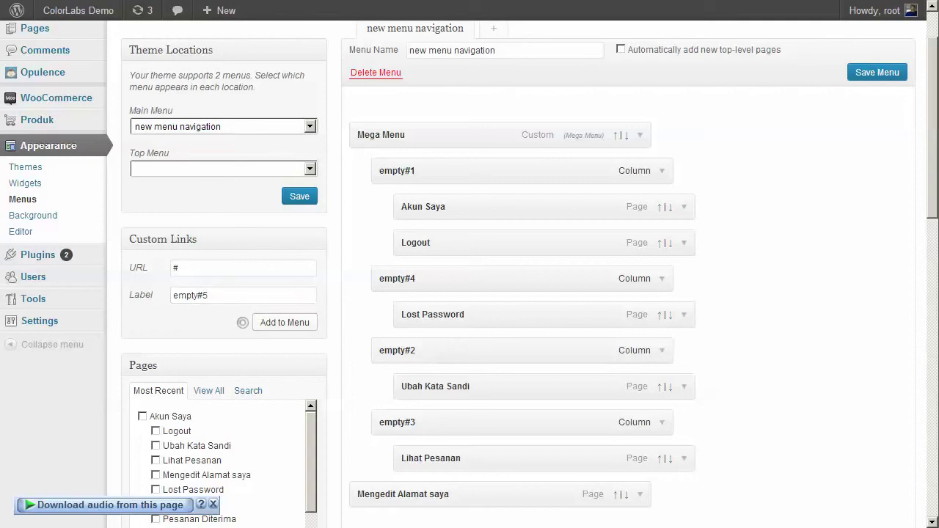
# Nest empty#5 under the empty#4 column above Lost Password and expand its settings
pyautogui.scroll(-3, 518, 294)
pyautogui.scroll(2, 518, 293)
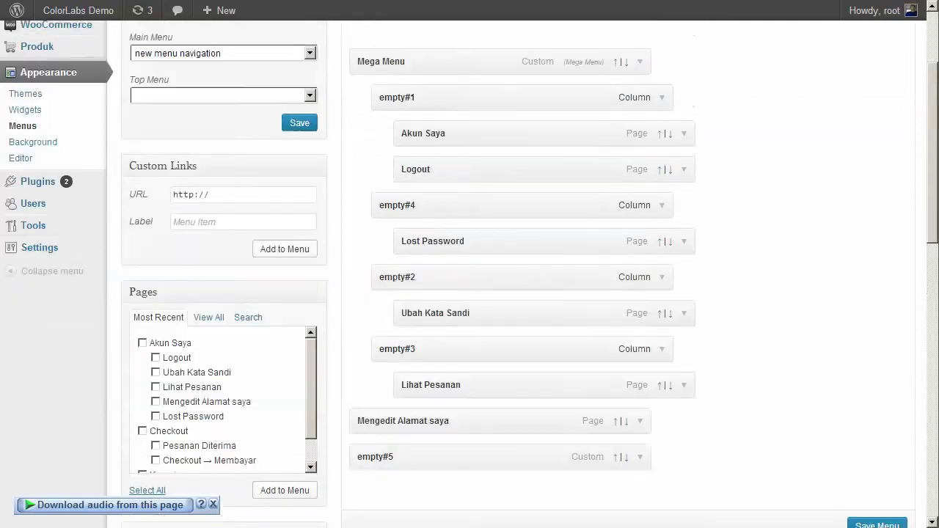
pyautogui.moveTo(375, 456); pyautogui.dragTo(402, 241)
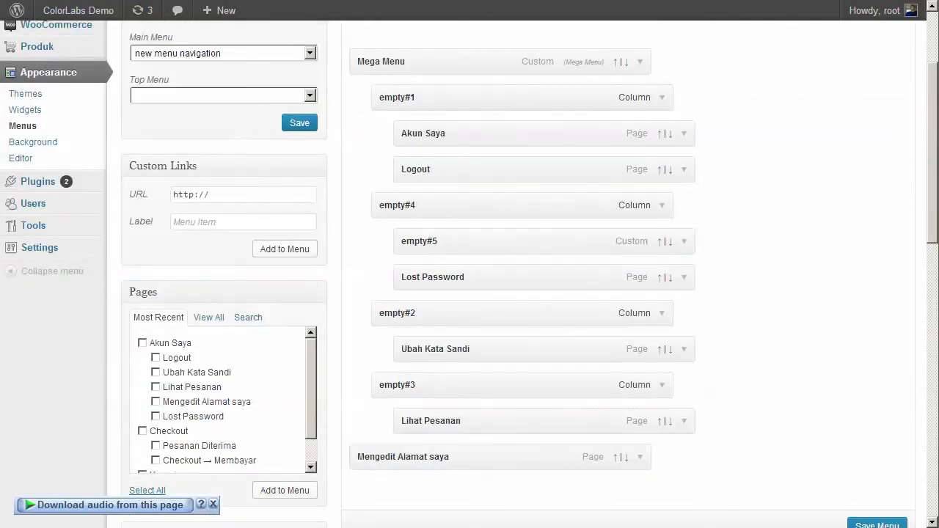
pyautogui.click(684, 241)
pyautogui.scroll(-1, 683, 242)
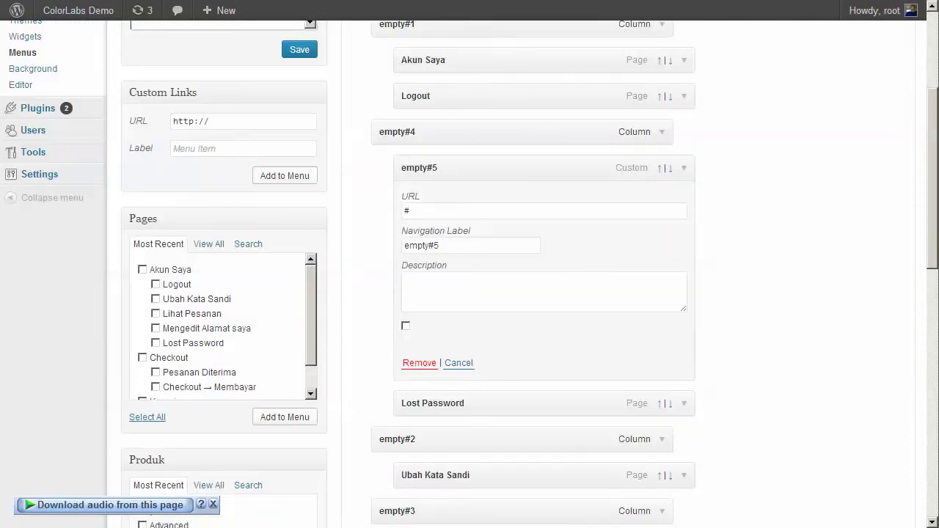
# Replace the Notepad text with "also at this menu item, there is a tick option. if you tick this option, the menu item will displaying just a description."
pyautogui.hotkey('alt', 'Tab')
pyautogui.hotkey('ctrl', 'a')
pyautogui.write('also at')
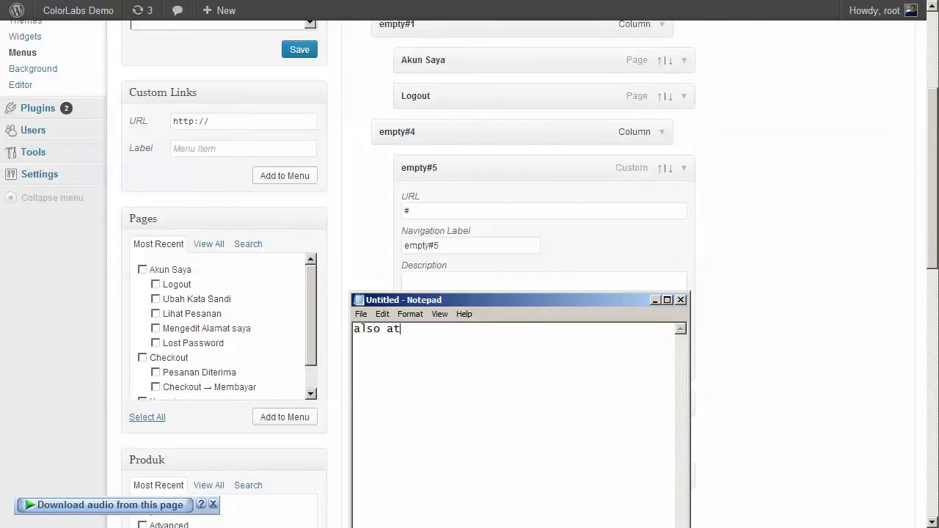
pyautogui.write(' this menu item, there i')
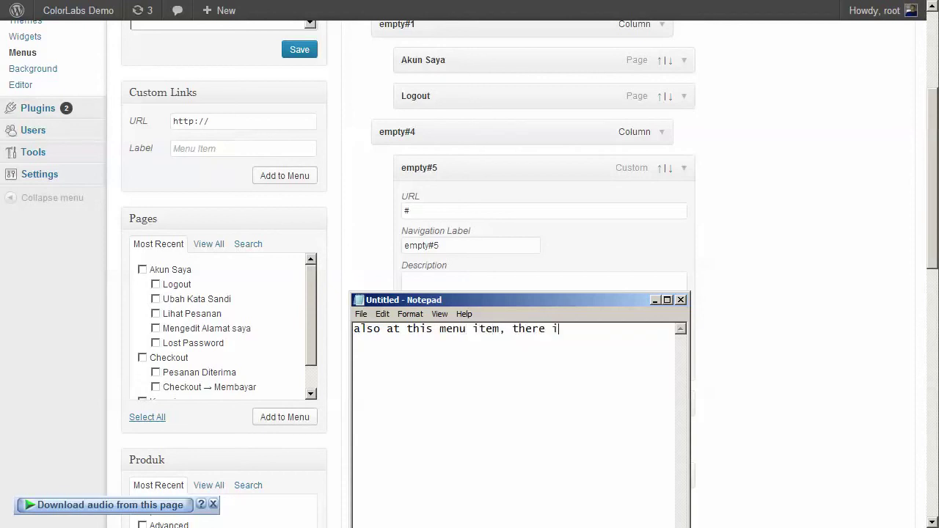
pyautogui.write('s a tick option. if you ')
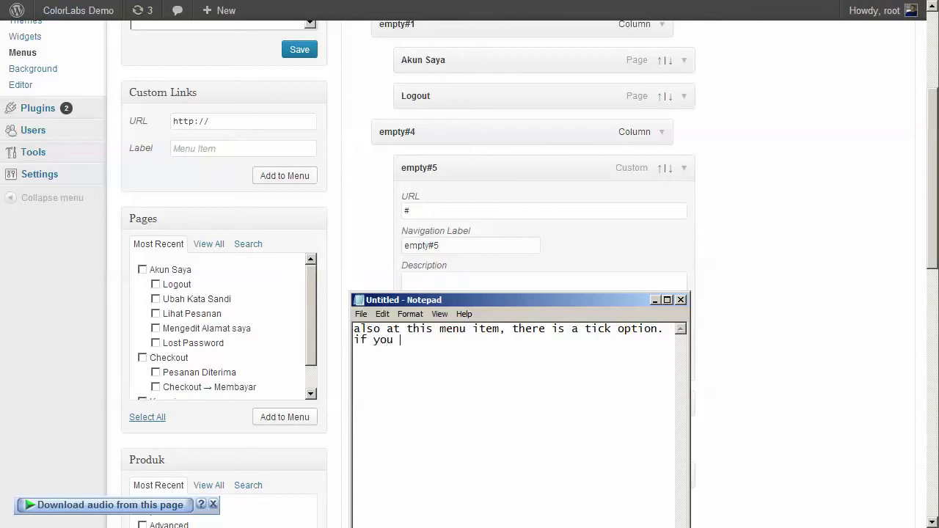
pyautogui.write('tick this option, the menu item')
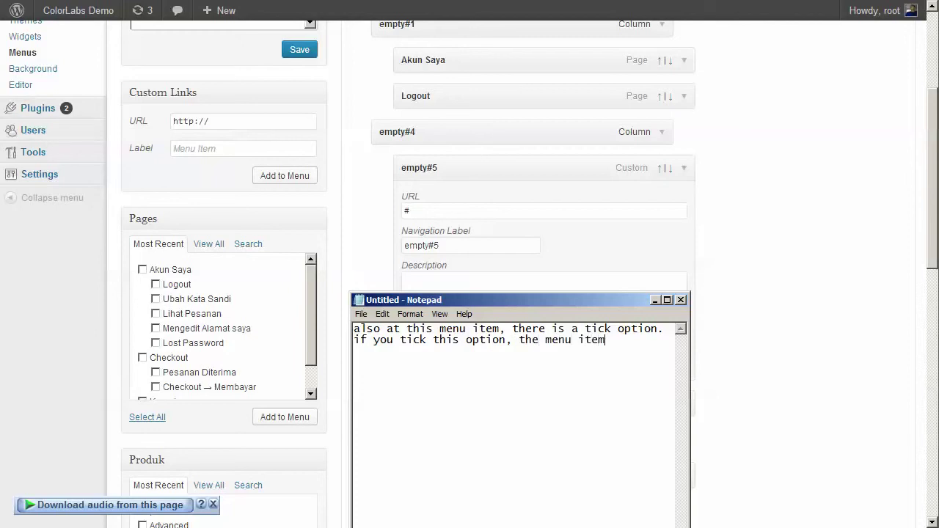
pyautogui.write(' will displaying just a ')
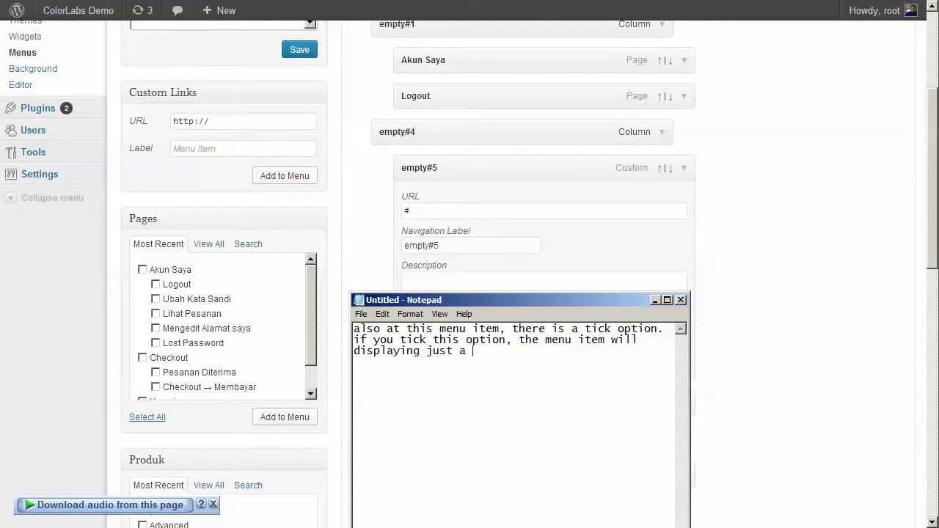
pyautogui.write('descriptionbut, of')
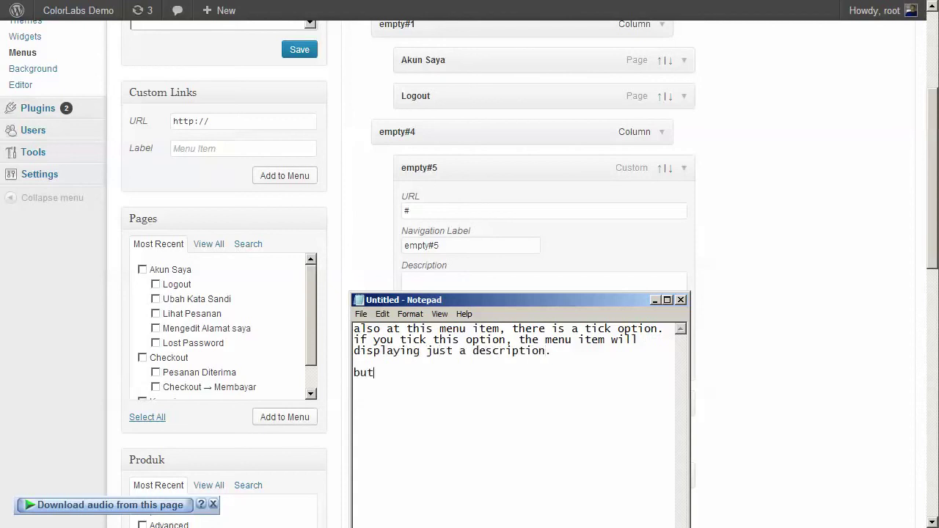
# Complete a second Notepad paragraph reading "but, if you not ticking on the option, it will displayed like an ordinary menu items"
pyautogui.press('BackSpace')
pyautogui.press('BackSpace')
pyautogui.write('if type')
pyautogui.press('BackSpace')
pyautogui.press('BackSpace')
pyautogui.press('BackSpace')
pyautogui.press('BackSpace')
pyautogui.write('you tick on t')
pyautogui.write('hje')
pyautogui.press('BackSpace')
pyautogui.press('BackSpace')
pyautogui.write('e option, it will displayed like')
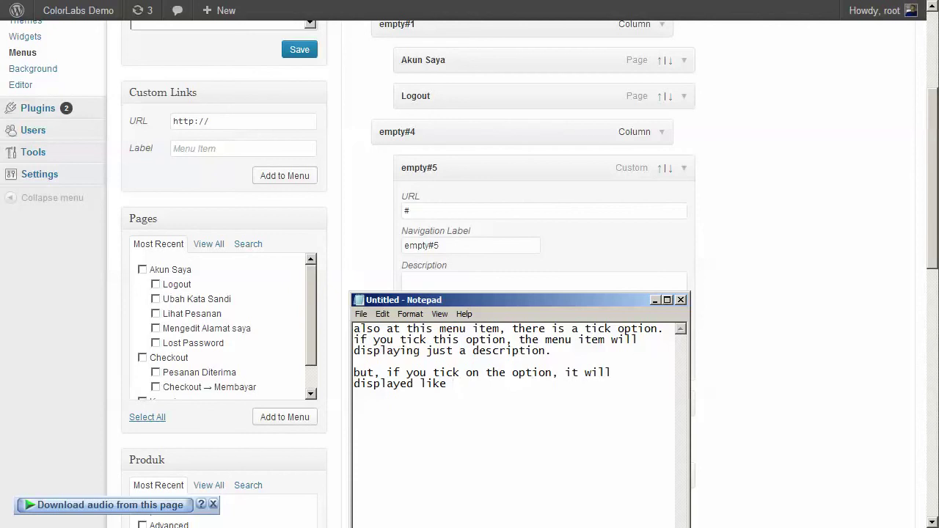
pyautogui.scroll(3, 514, 220)
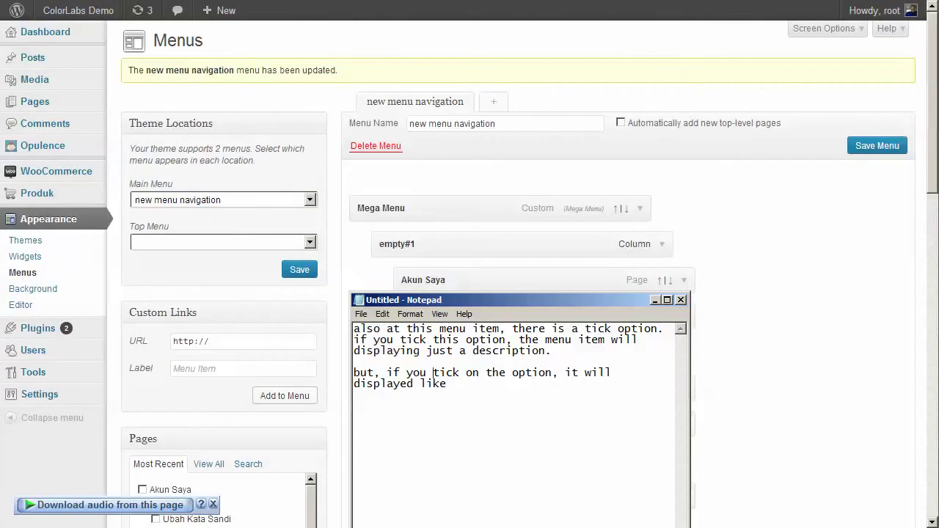
pyautogui.click(459, 373)
pyautogui.write('not ')
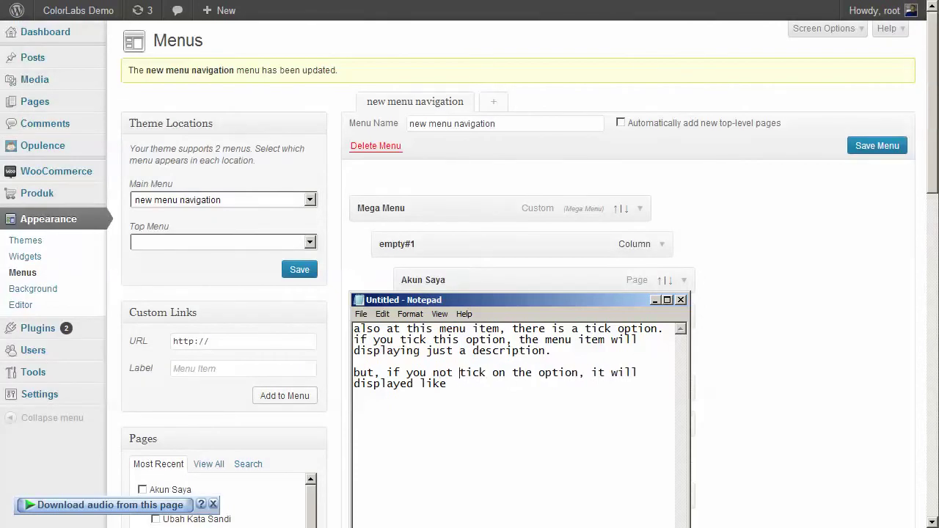
pyautogui.write('ing')
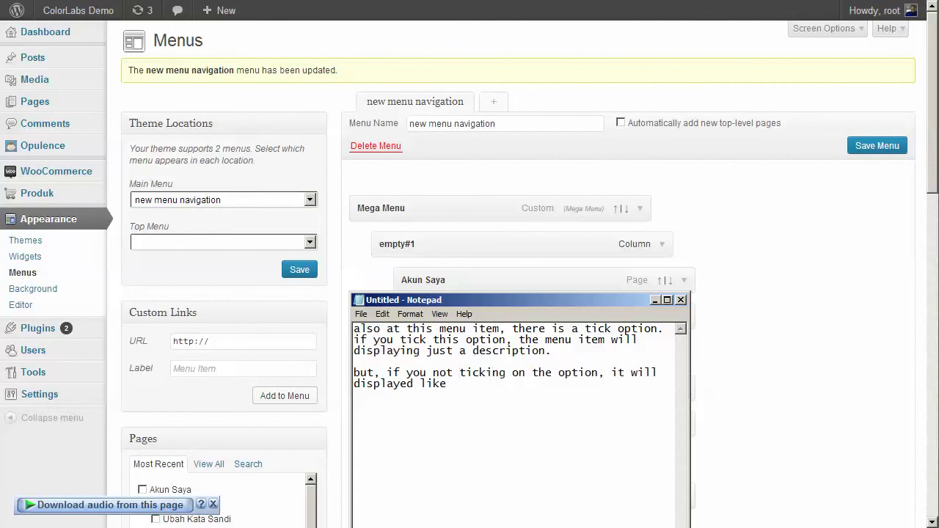
pyautogui.write('an ordinary menu items')
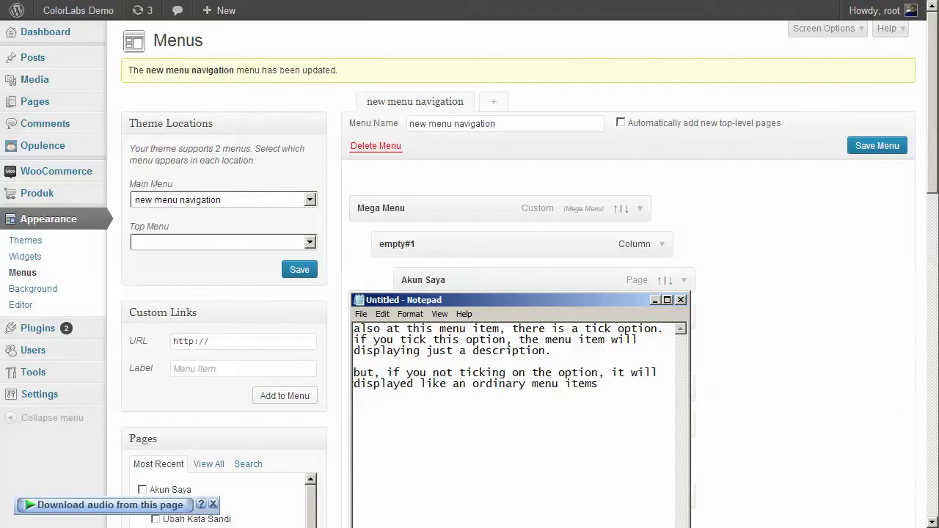
# Open the bookmarked Lorem Ipsum page in a new browser tab and copy the opening sentences of the fourth paragraph, through "Fusce eget rhoncus ligula."
pyautogui.hotkey('alt', 'Tab')
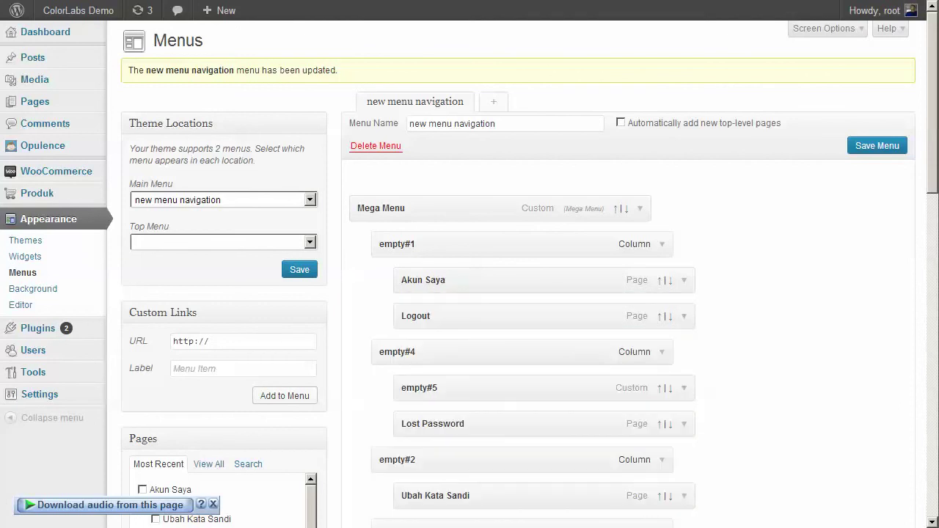
pyautogui.hotkey('ctrl', 't')
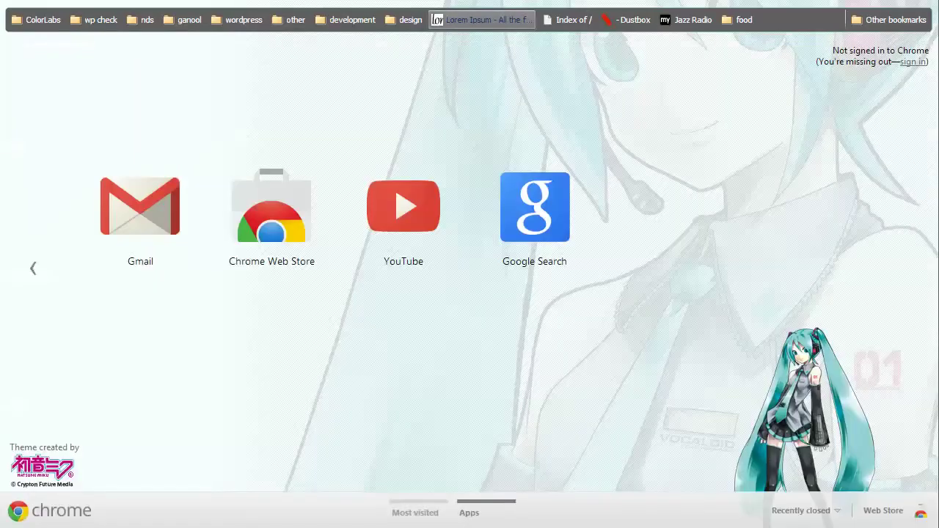
pyautogui.click(481, 19)
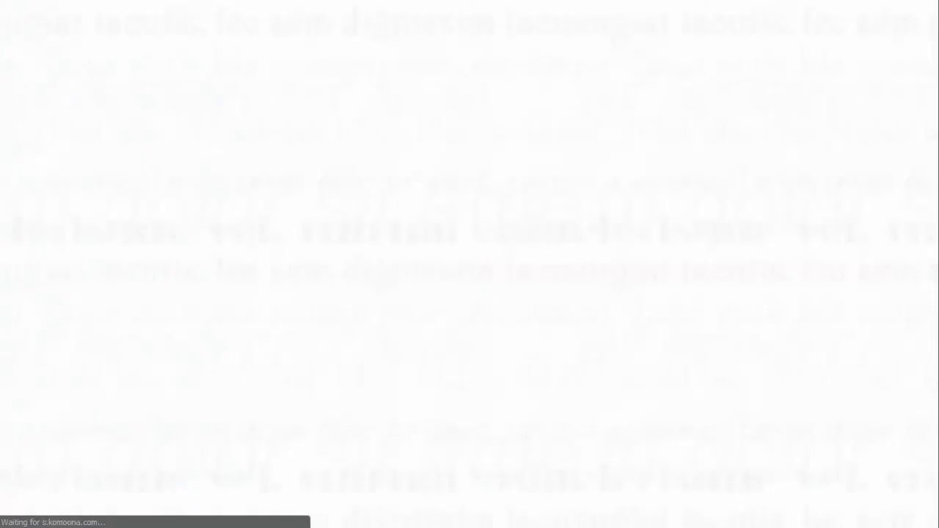
pyautogui.scroll(-2, 470, 264)
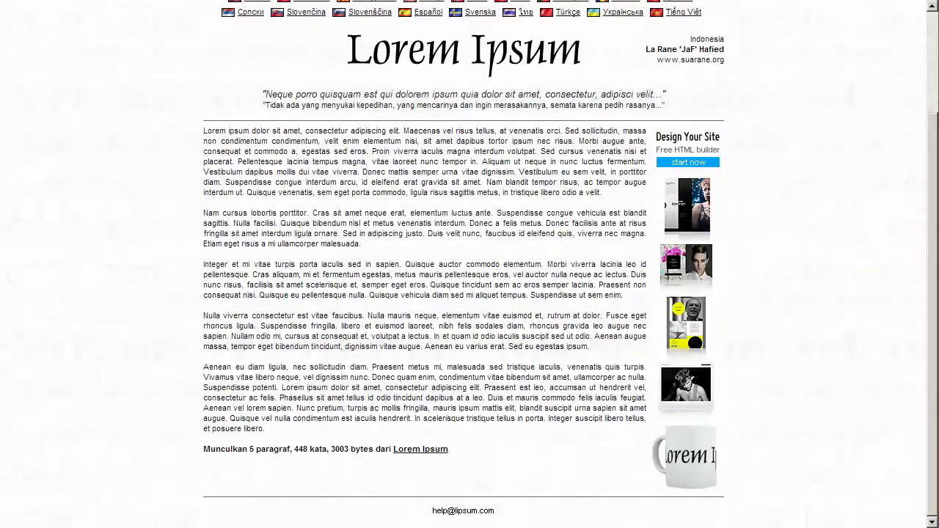
pyautogui.moveTo(203, 316); pyautogui.dragTo(255, 326)
pyautogui.hotkey('ctrl', 'c')
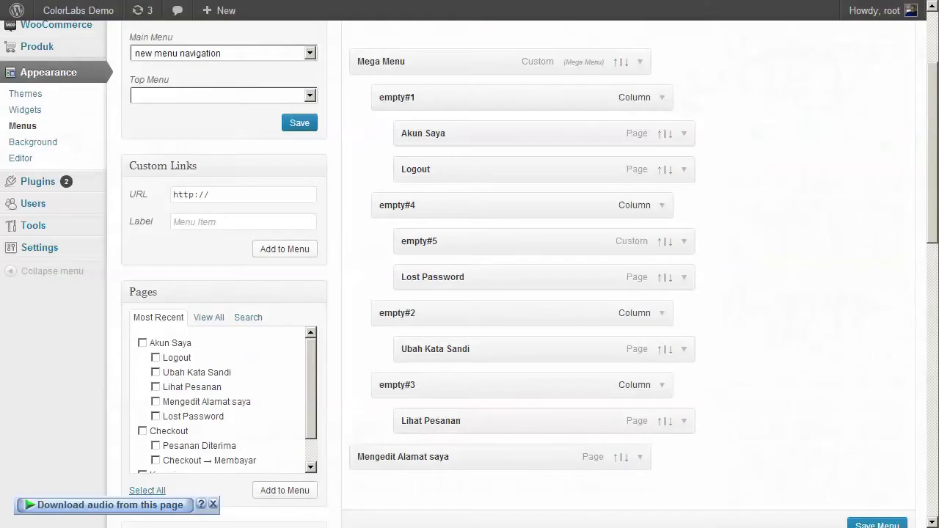
# On the Menus page, paste the copied Lorem Ipsum text as the description of the empty#5 item and save the menu
pyautogui.click(684, 241)
pyautogui.click(544, 365)
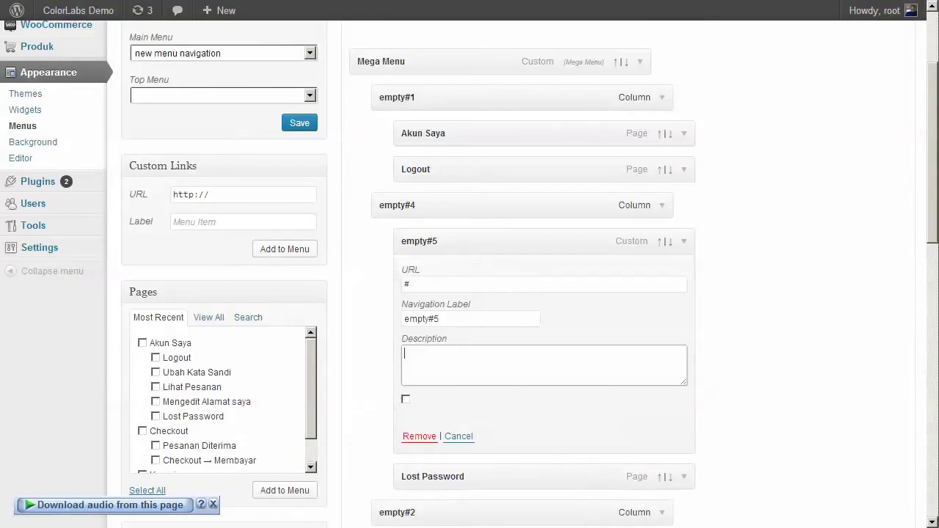
pyautogui.hotkey('ctrl', 'v')
pyautogui.scroll(2, 514, 293)
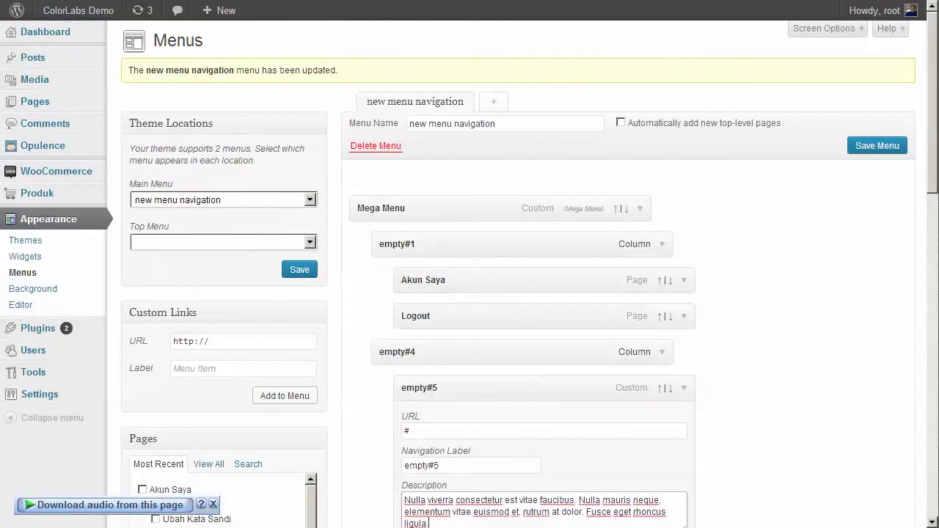
pyautogui.click(877, 146)
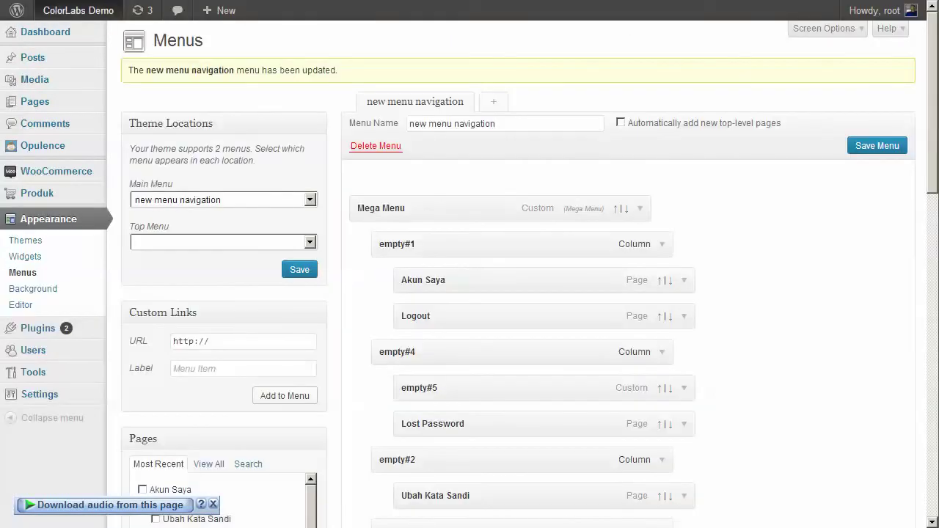
pyautogui.moveTo(78, 10)
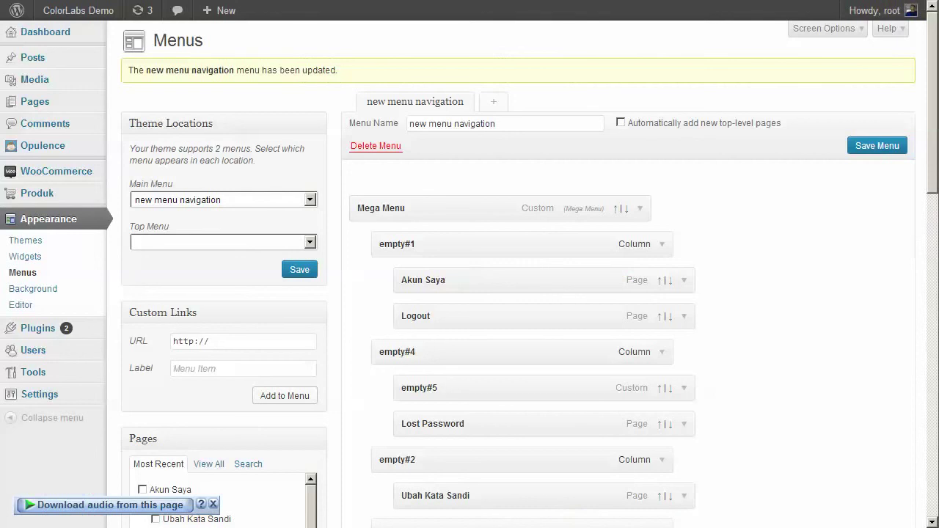
# Tick the option below the description in the empty#5 item's settings and save the menu
pyautogui.click(684, 388)
pyautogui.scroll(-1, 683, 388)
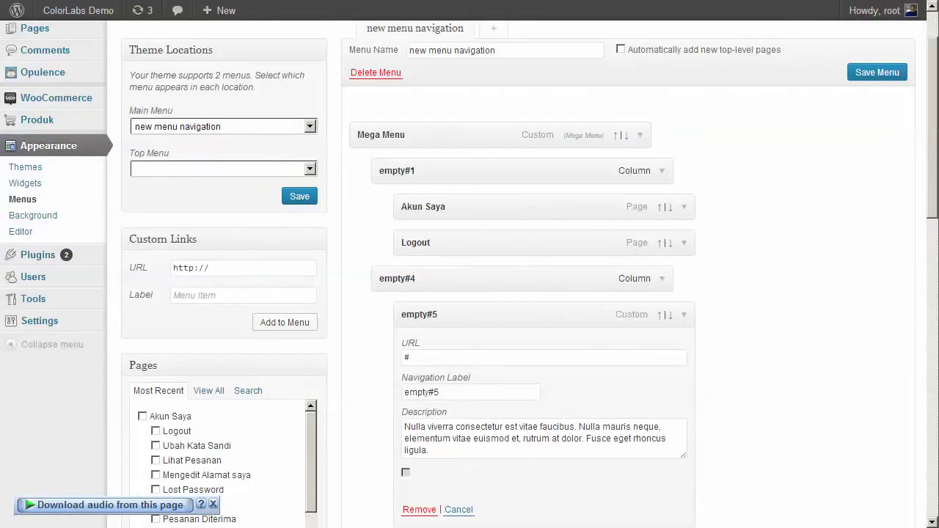
pyautogui.click(877, 72)
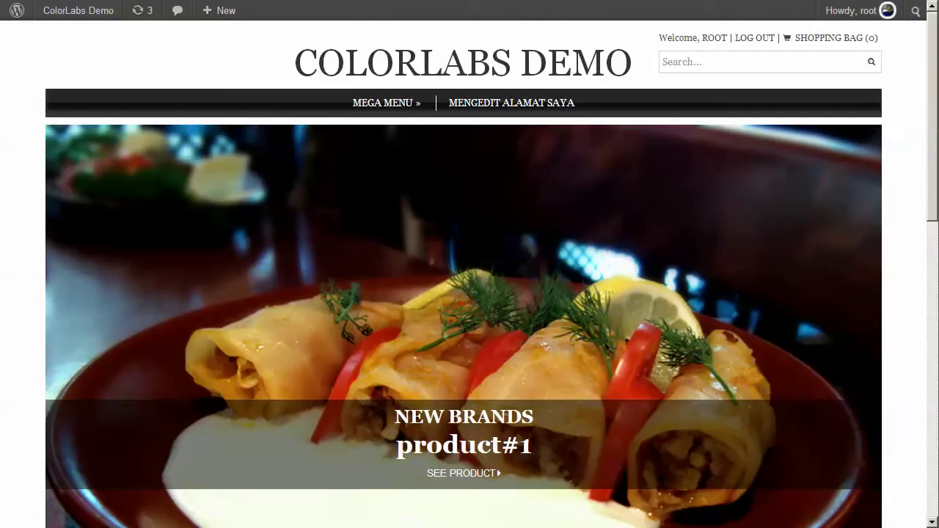
# Reload the site and check the description text under the empty#4 column in the Mega Menu dropdown
pyautogui.rightClick(226, 32)
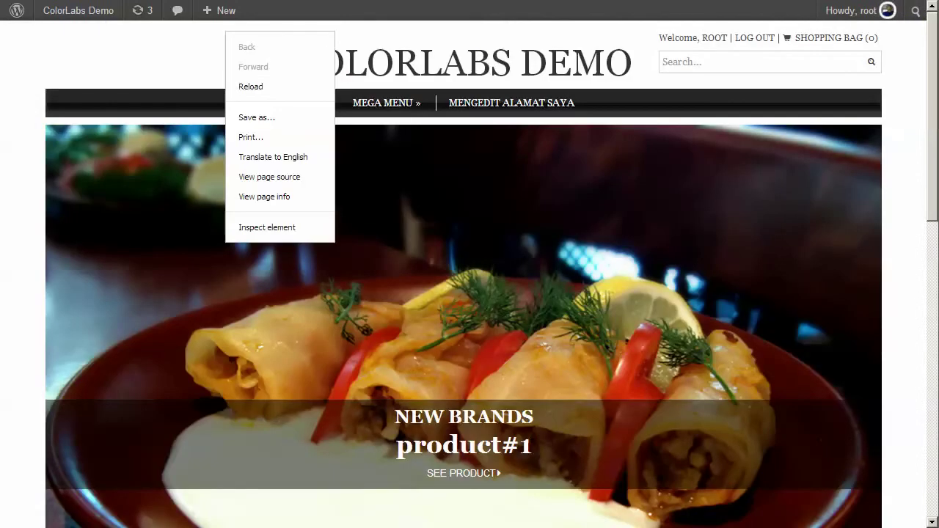
pyautogui.click(251, 86)
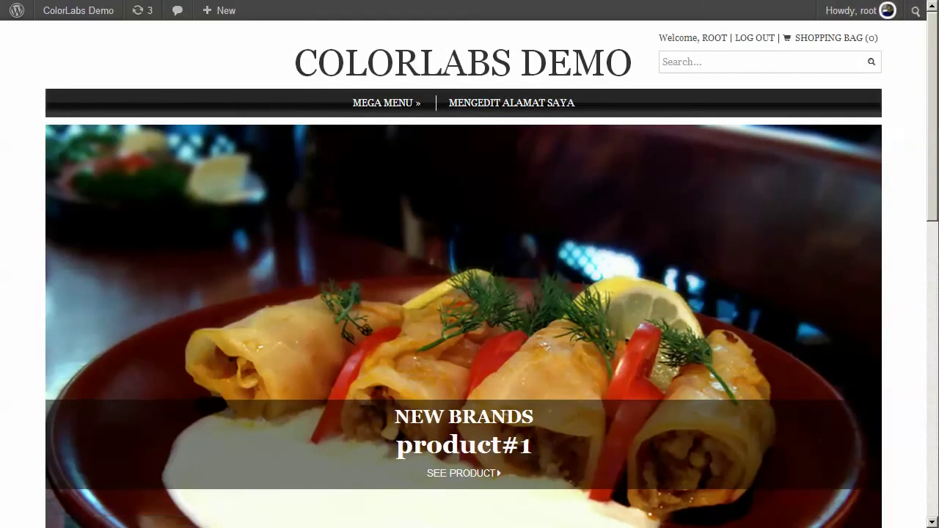
pyautogui.moveTo(386, 104)
pyautogui.moveTo(503, 155); pyautogui.dragTo(551, 217)
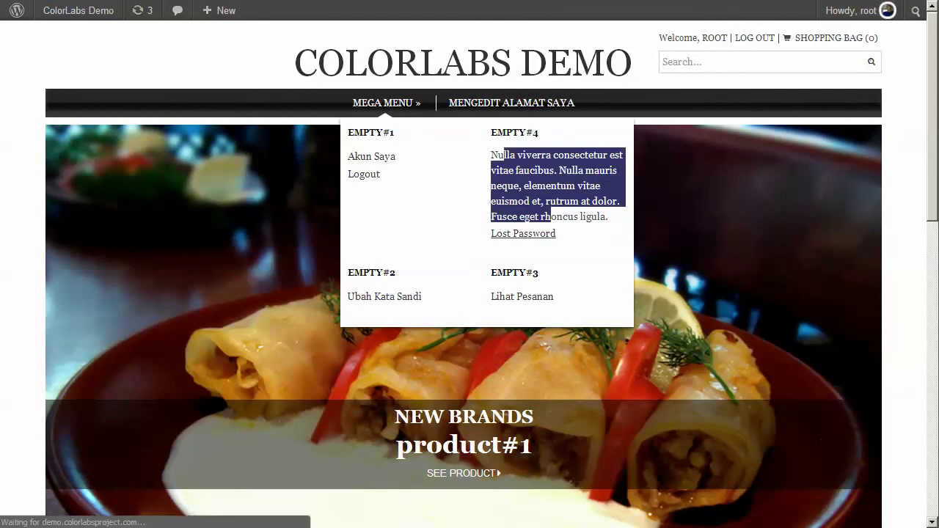
# Replace the Notepad text with "you can also add an image into this mega menu"
pyautogui.hotkey('alt', 'Tab')
pyautogui.hotkey('ctrl', 'a')
pyautogui.write('you can also add')
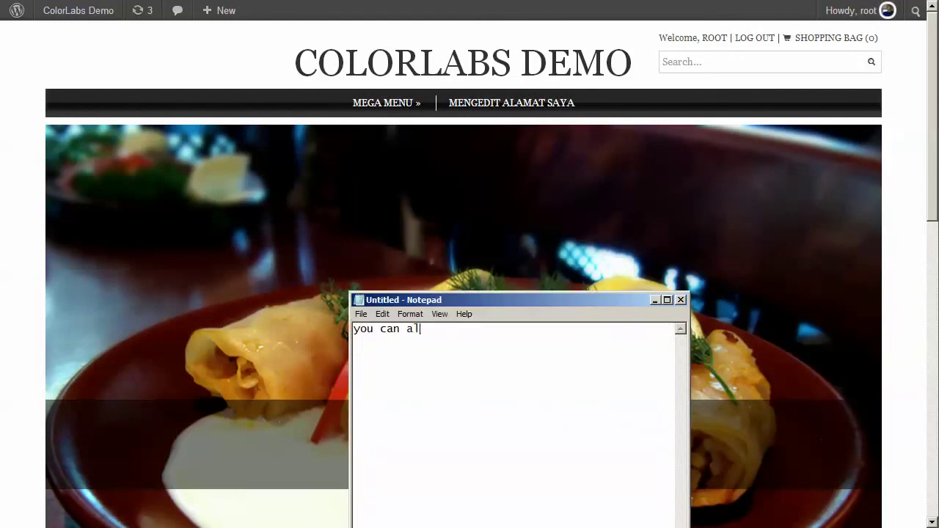
pyautogui.write('n image into ')
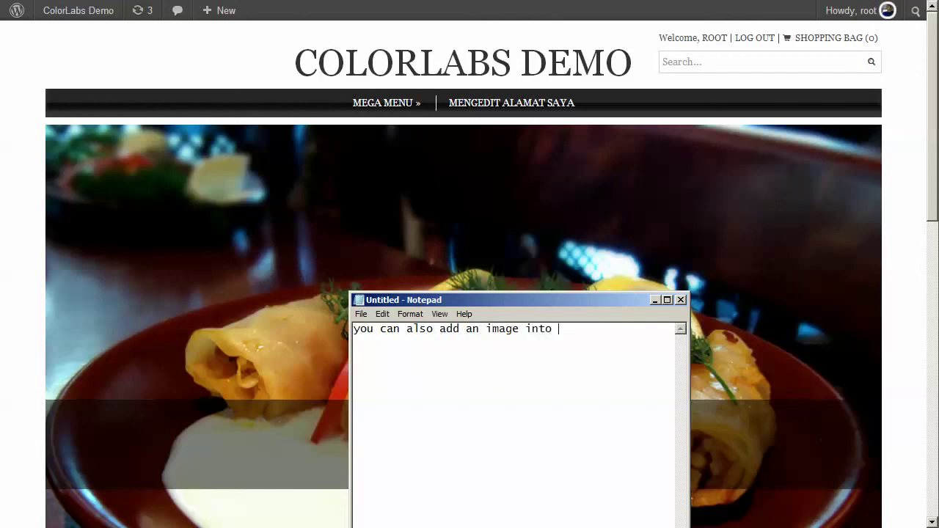
pyautogui.write('this mega menu')
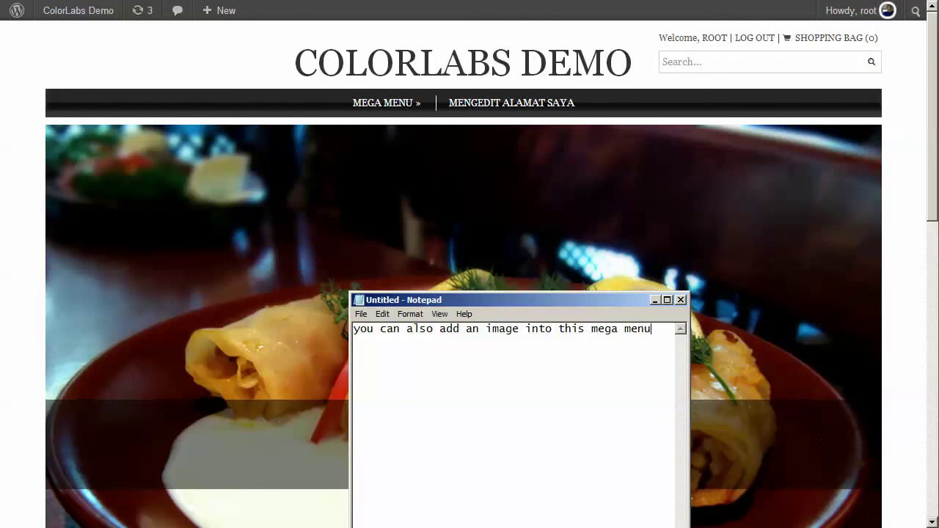
# Return to the Menus page in the browser and add a custom link labelled empty#6 with URL # to the menu
pyautogui.hotkey('alt', 'Tab')
pyautogui.hotkey('ctrl', 'Tab')
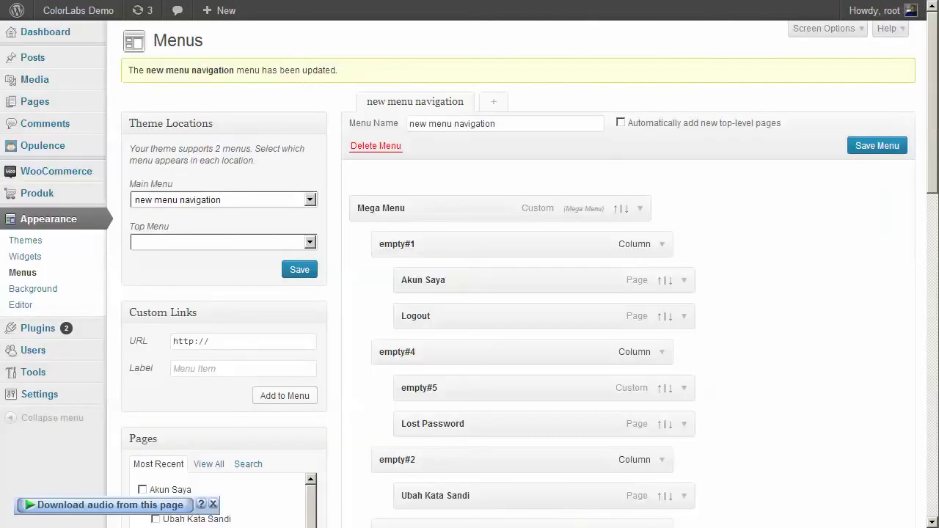
pyautogui.scroll(-1, 514, 293)
pyautogui.tripleClick(192, 268)
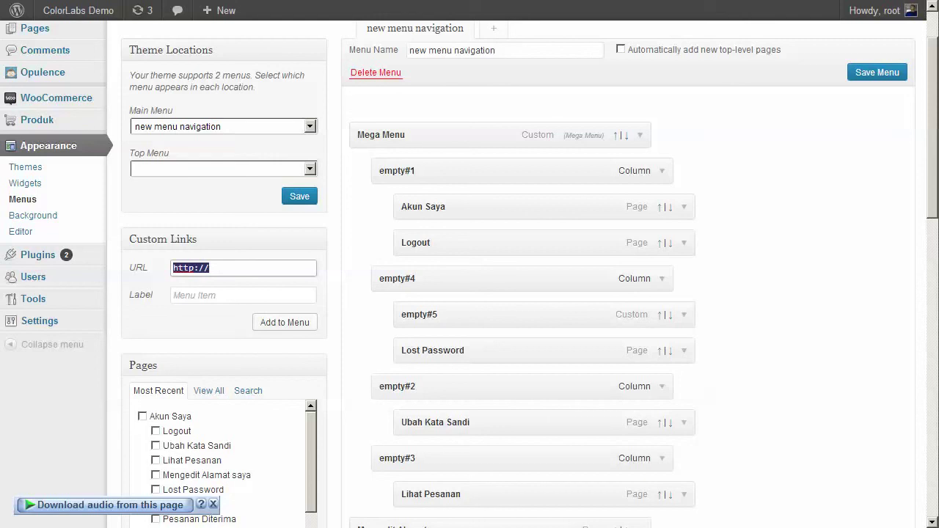
pyautogui.write('#')
pyautogui.press('Tab')
pyautogui.write('e')
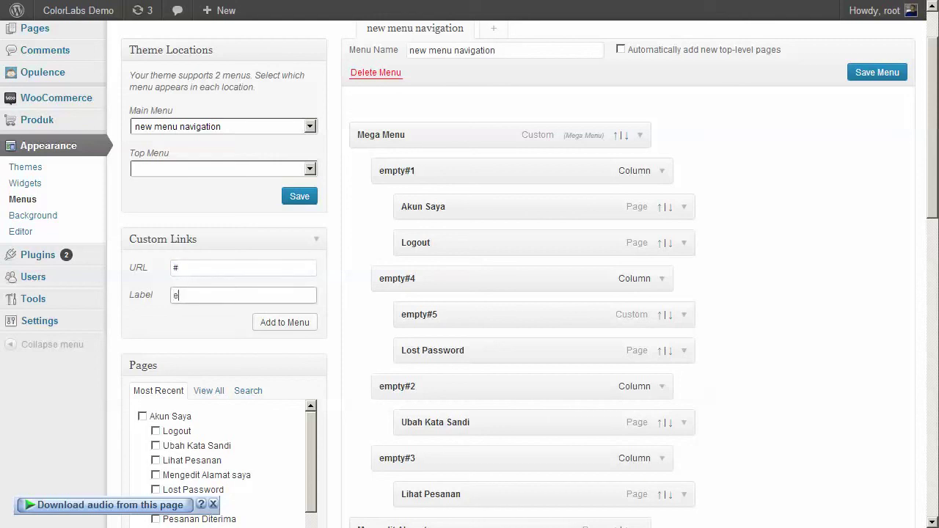
pyautogui.write('mpty#6')
pyautogui.click(285, 323)
pyautogui.scroll(-2, 285, 322)
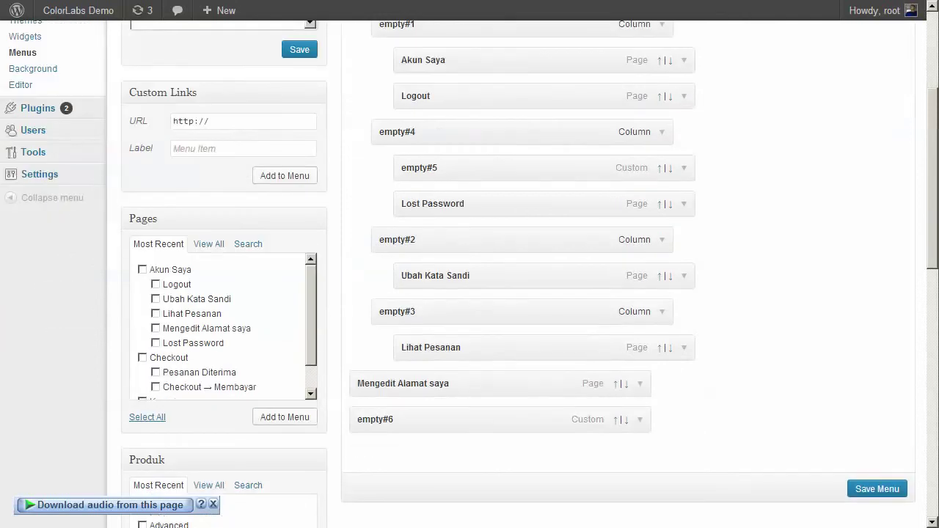
# Nest empty#6 under Mega Menu as a column directly above empty#2, and look over its settings
pyautogui.moveTo(375, 419); pyautogui.dragTo(397, 239)
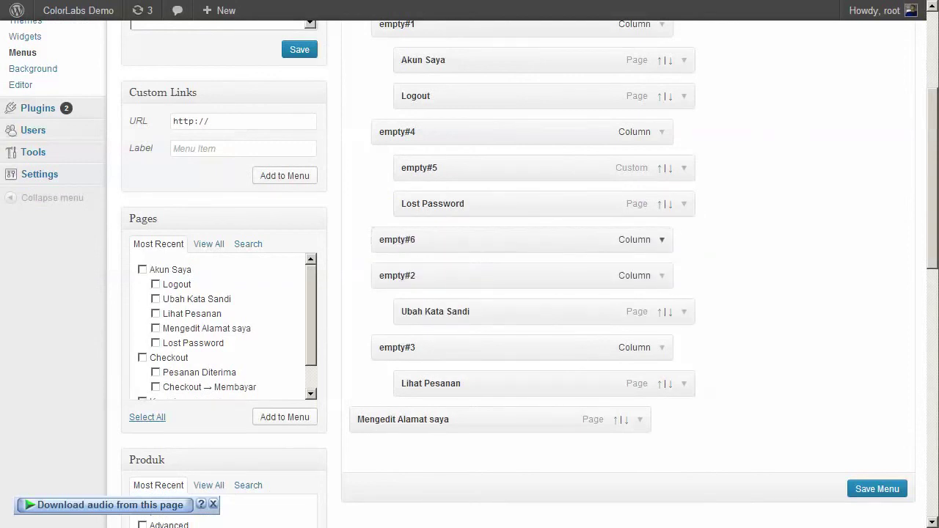
pyautogui.click(661, 240)
pyautogui.click(384, 316)
pyautogui.click(383, 315)
pyautogui.click(662, 240)
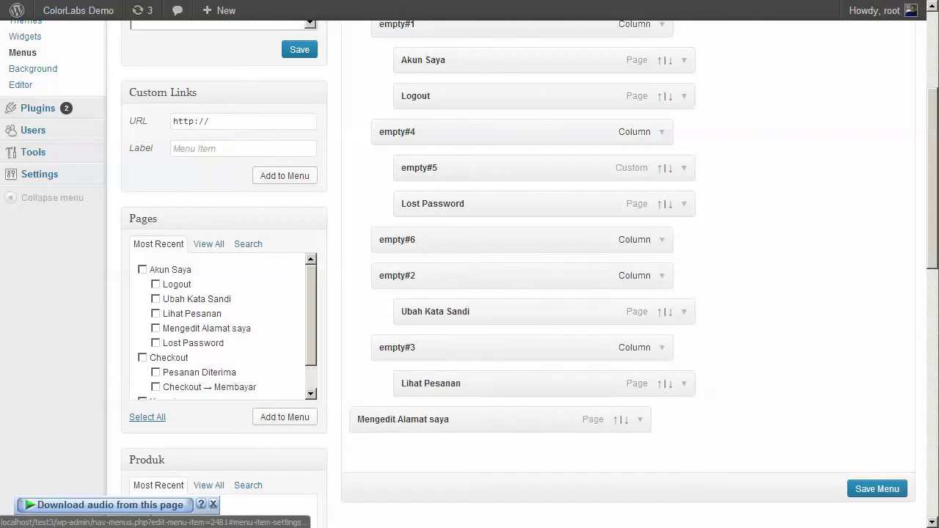
# Add a custom link labelled empty#7 with URL # to the menu, nest it under the empty#6 column and open its settings
pyautogui.moveTo(215, 122); pyautogui.dragTo(172, 122)
pyautogui.write('#')
pyautogui.press('Tab')
pyautogui.write('empty')
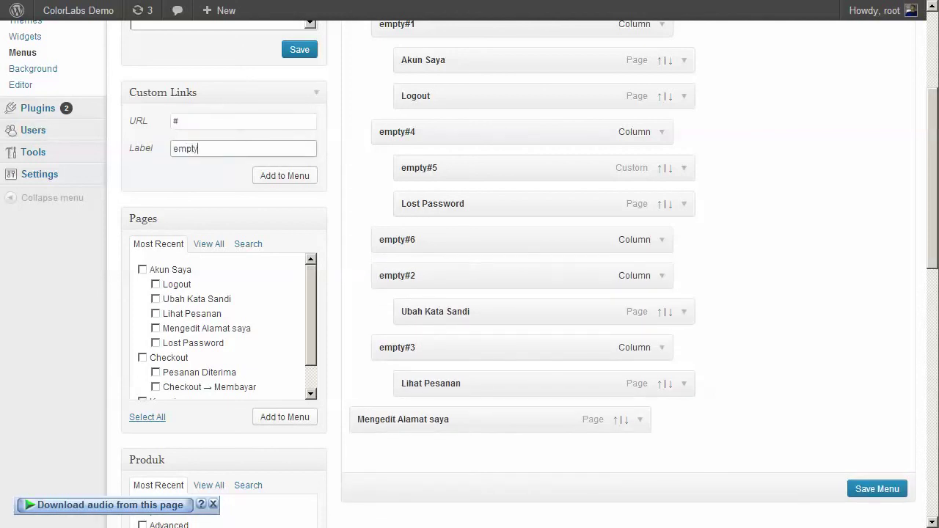
pyautogui.write('#7')
pyautogui.press('Return')
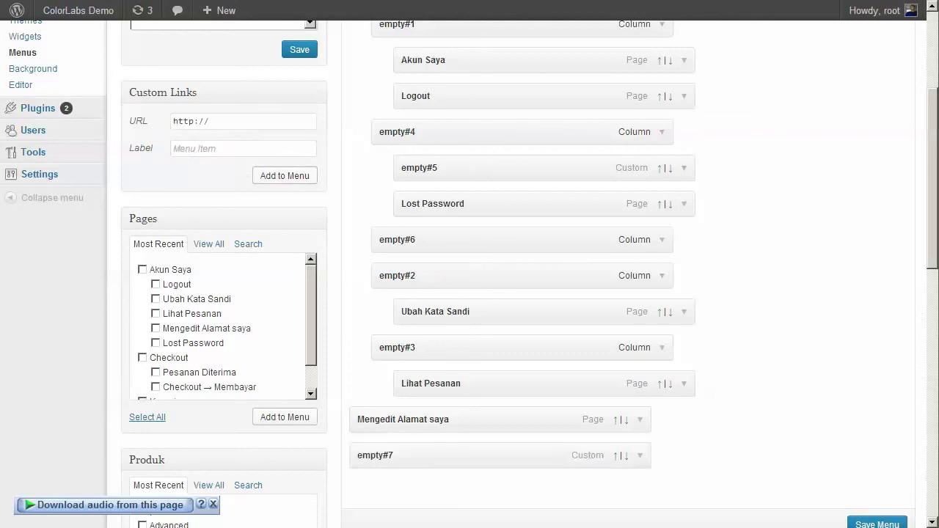
pyautogui.moveTo(440, 456); pyautogui.dragTo(488, 267)
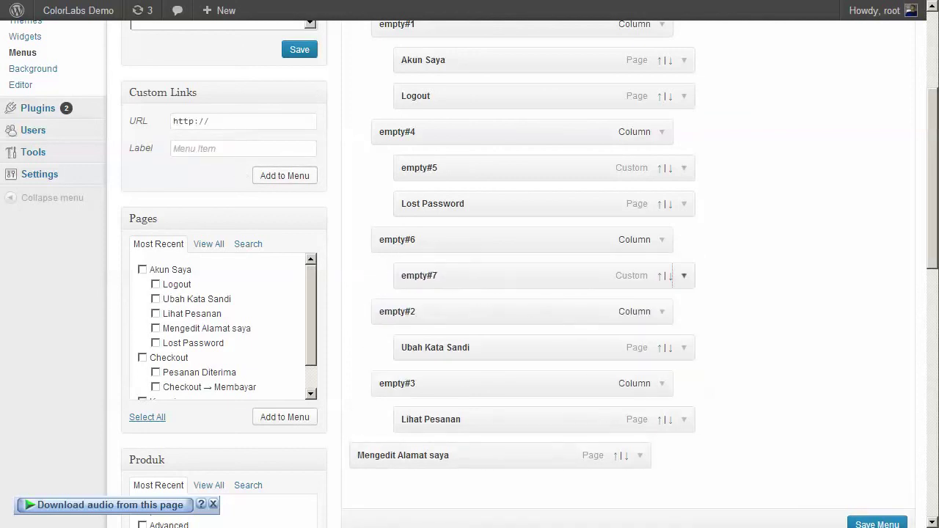
pyautogui.click(684, 275)
# Open the _DSC6020 image from the Media Library and select its whole file URL for copying
pyautogui.scroll(3, 514, 293)
pyautogui.moveTo(44, 79)
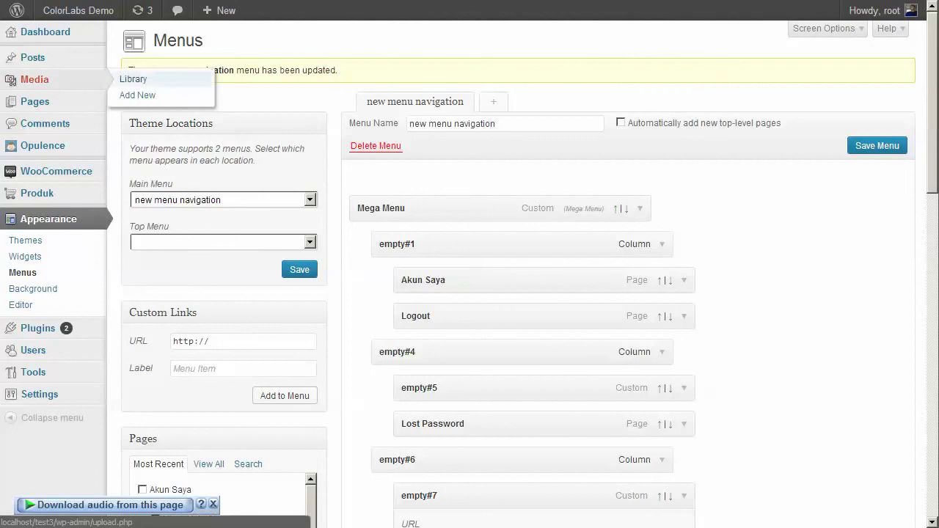
pyautogui.click(134, 79)
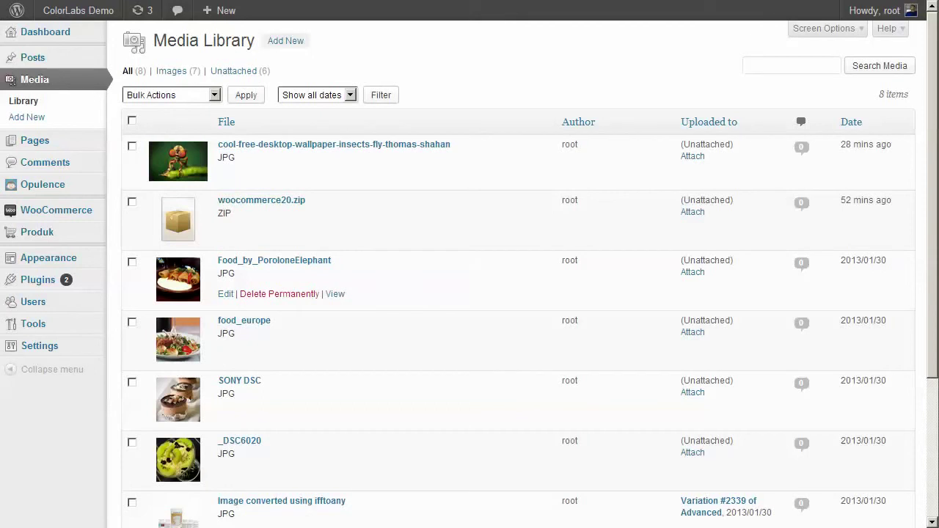
pyautogui.scroll(-3, 470, 286)
pyautogui.scroll(1, 470, 286)
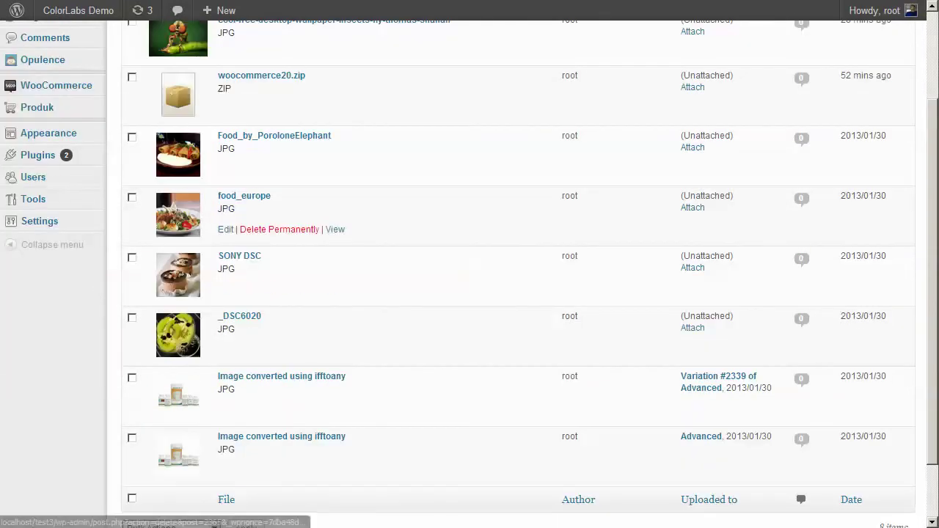
pyautogui.click(240, 317)
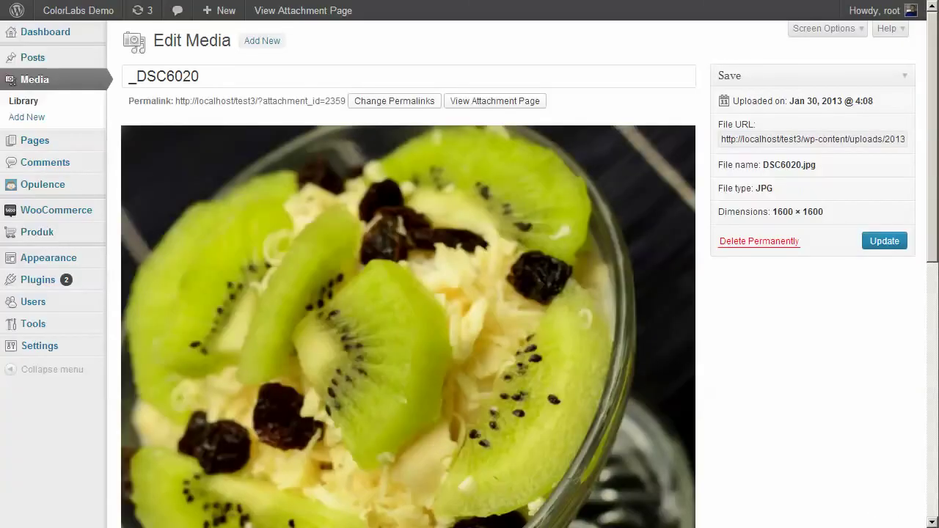
pyautogui.click(813, 140)
pyautogui.hotkey('ctrl', 'a')
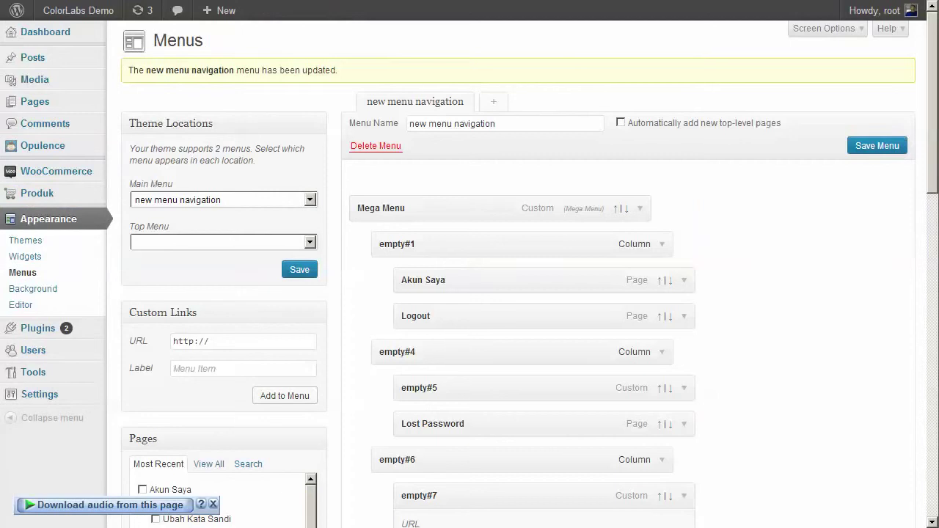
# Enable empty#7's description checkbox and enter an img tag there with the copied DSC6020.jpg URL as source, height="80" and width="80"
pyautogui.scroll(-4, 470, 293)
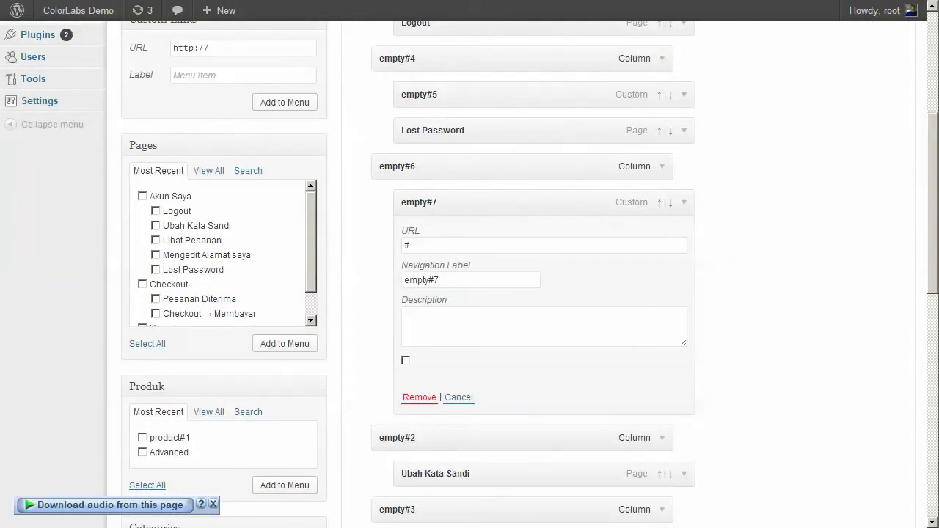
pyautogui.click(544, 327)
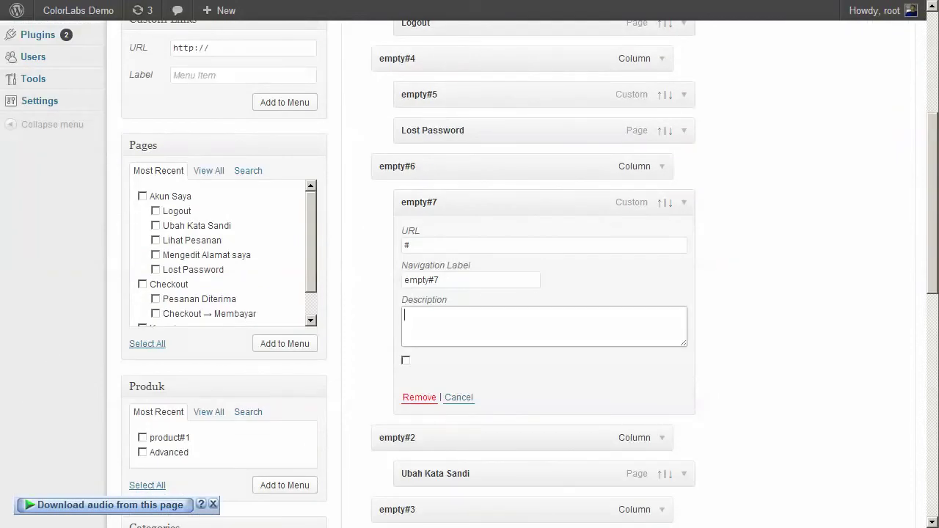
pyautogui.click(406, 360)
pyautogui.click(544, 327)
pyautogui.write('<img src="')
pyautogui.write('http://localhost/test3/wp-content/uploads/2013/01/DSC6020.jpg')
pyautogui.write('" height')
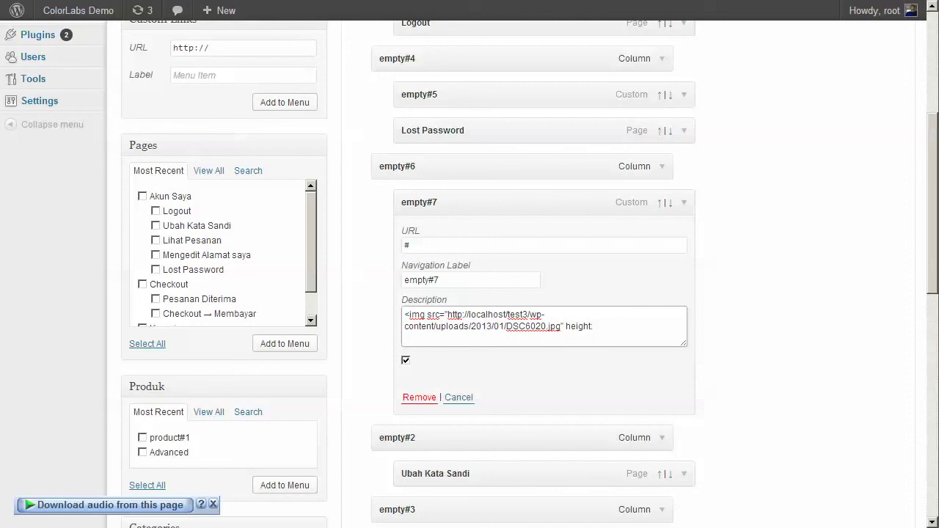
pyautogui.write(':80')
pyautogui.press('BackSpace')
pyautogui.press('BackSpace')
pyautogui.write('="80" width="80" />')
# Save the menu and check the Mega Menu dropdown on the site
pyautogui.scroll(3, 514, 293)
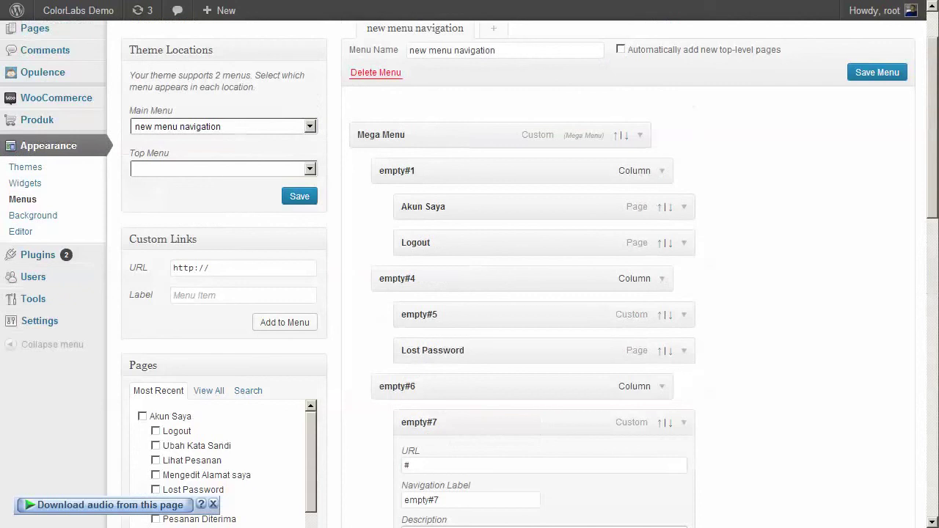
pyautogui.click(877, 72)
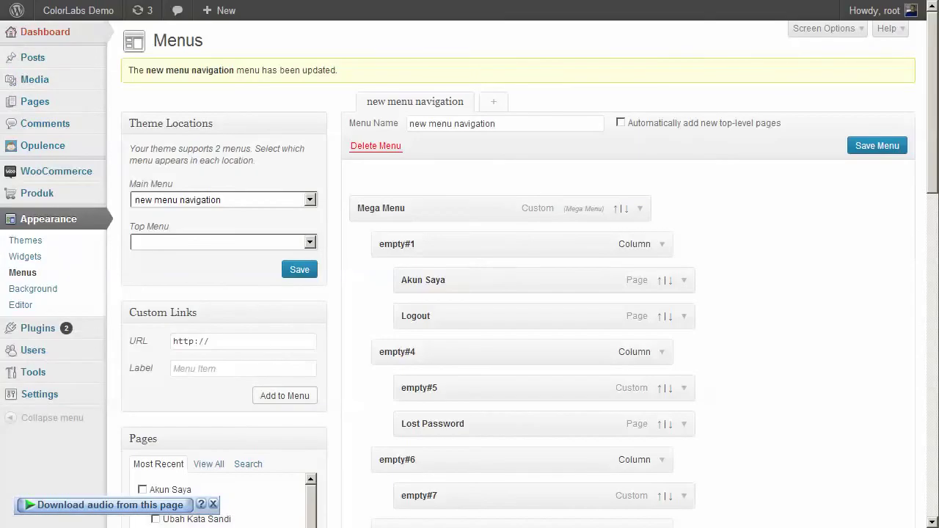
pyautogui.moveTo(78, 11)
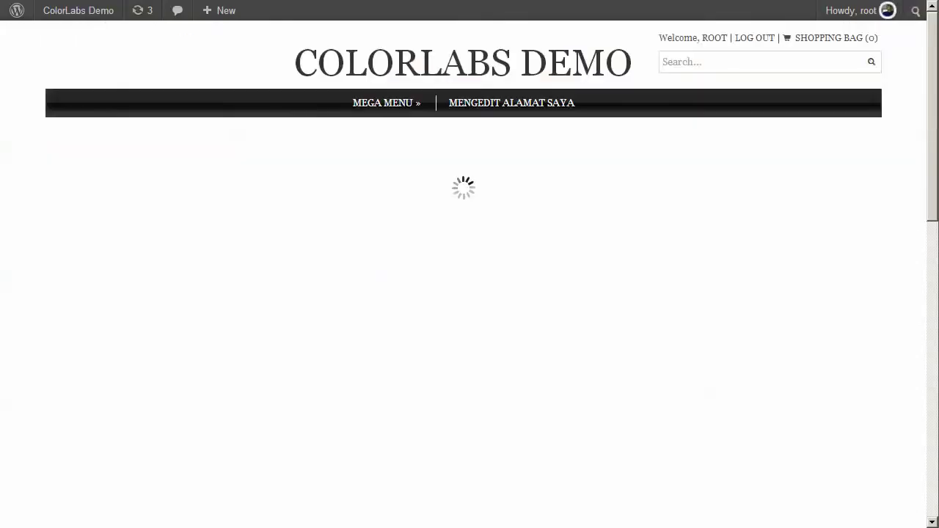
pyautogui.moveTo(386, 103)
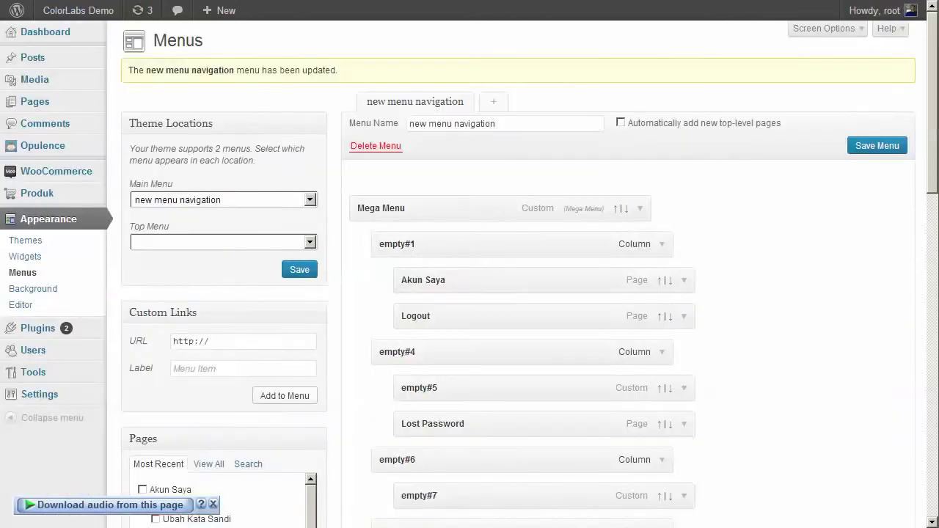
# Reopen empty#7 on the Menus page and add style="float:left;" to the img tag in its description
pyautogui.scroll(-2, 470, 294)
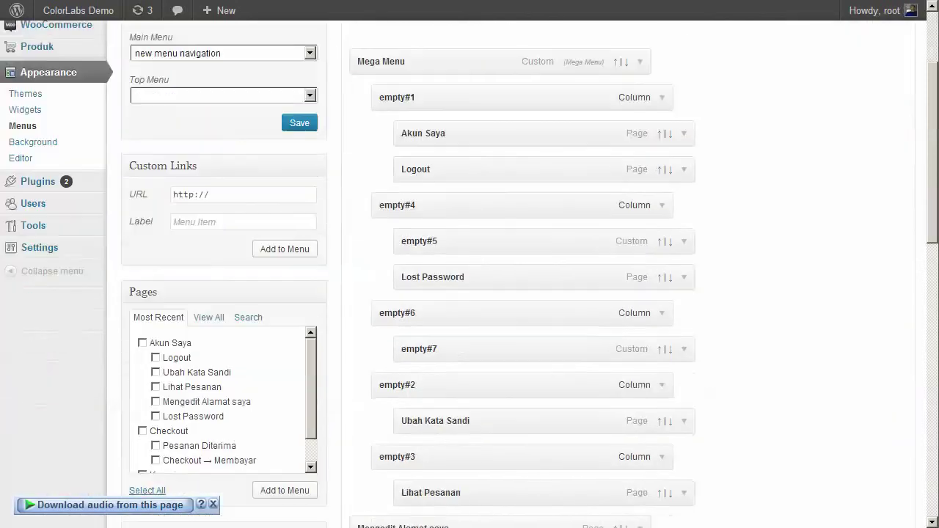
pyautogui.click(684, 349)
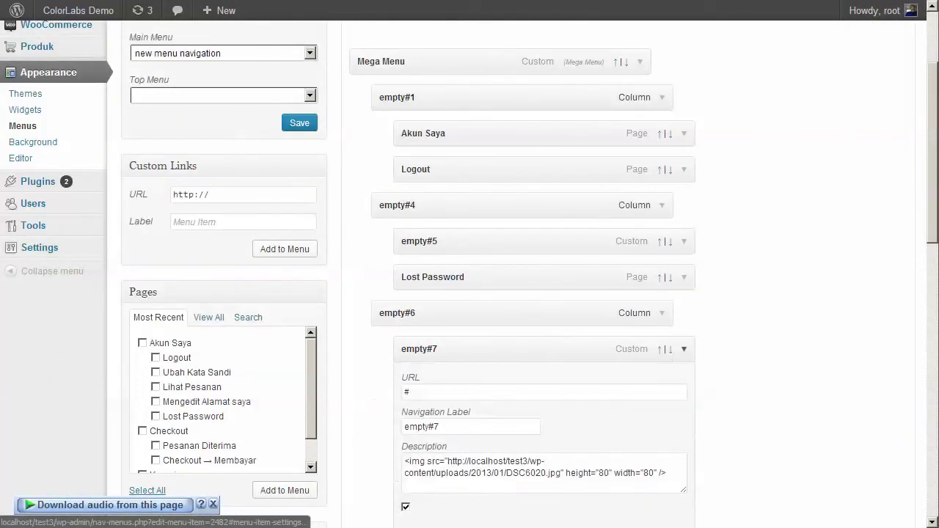
pyautogui.scroll(-1, 684, 349)
pyautogui.click(668, 401)
pyautogui.click(405, 389)
pyautogui.moveTo(667, 400); pyautogui.dragTo(657, 399)
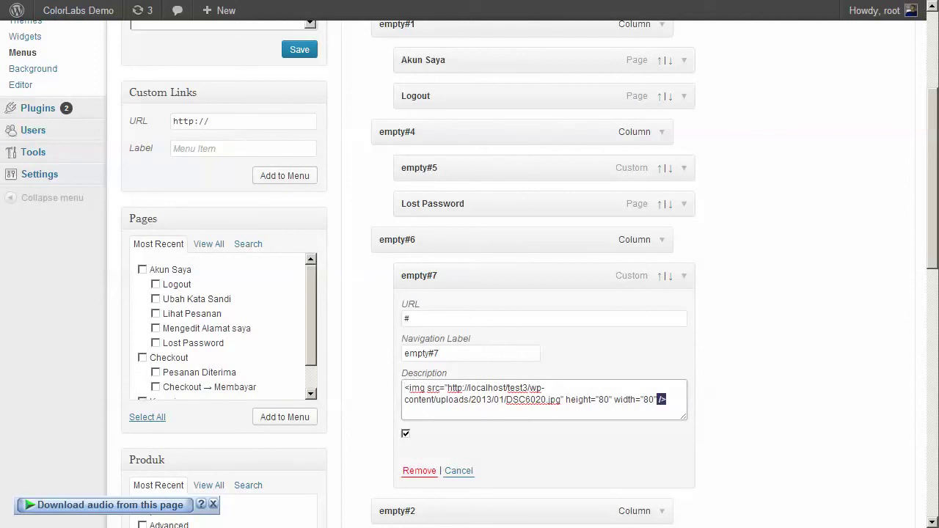
pyautogui.click(658, 400)
pyautogui.write('style=""')
pyautogui.press('Left')
pyautogui.press('BackSpace')
pyautogui.press('BackSpace')
pyautogui.write('"float:left;"')
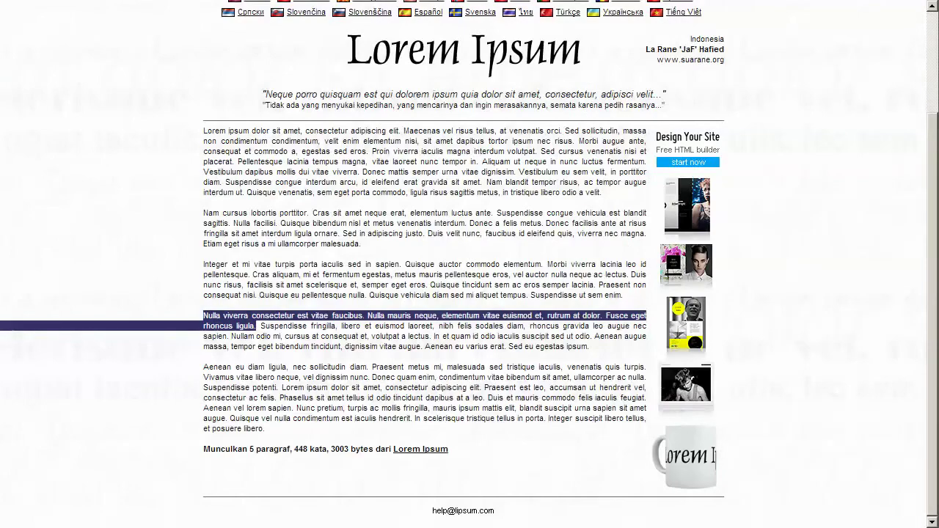
# Copy the "Nulla viverra consectetur est vitae faucibus…" passage from the Lorem Ipsum page and append it after the image tag in empty#7's description
pyautogui.rightClick(236, 318)
pyautogui.click(250, 328)
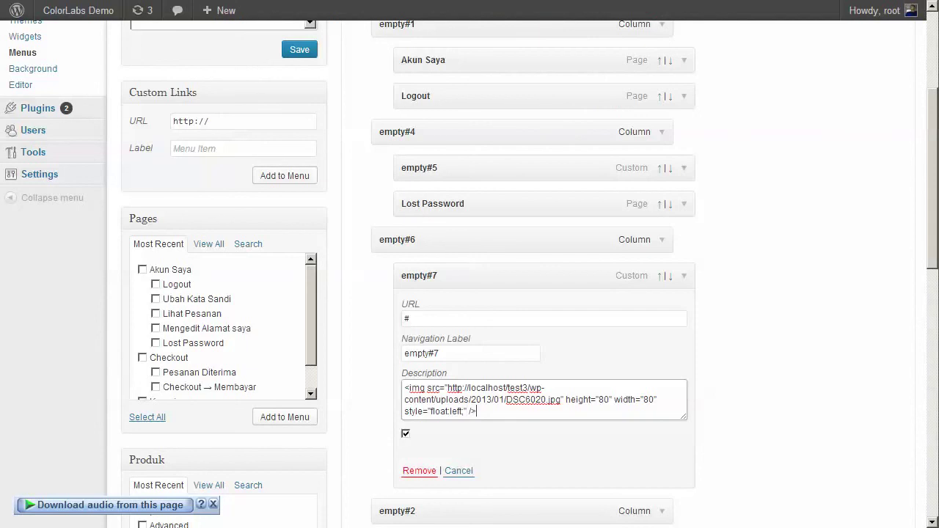
pyautogui.write('Nulla viverra consectetur elit vitae faucibus. Nulla mauris neque, elementum vitae euismod et, rutrum at diam. Fusce eget rhoncus turpis.')
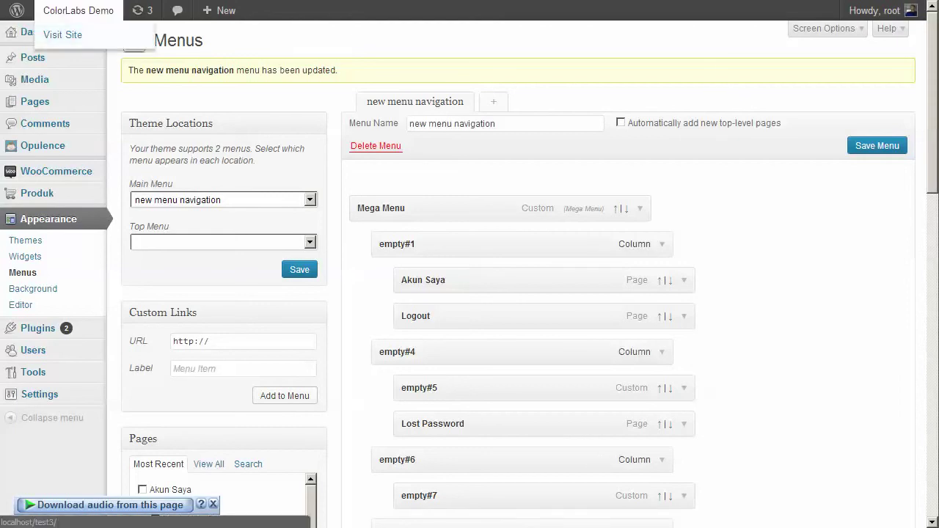
# Visit the site to check the image and text under empty#6 in the Mega Menu dropdown, and return to the Menus page
pyautogui.click(78, 11)
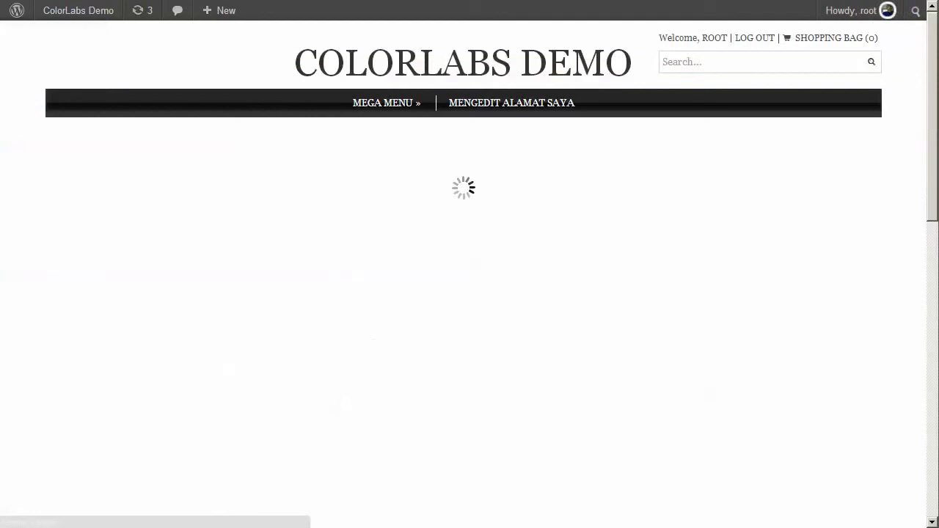
pyautogui.moveTo(387, 103)
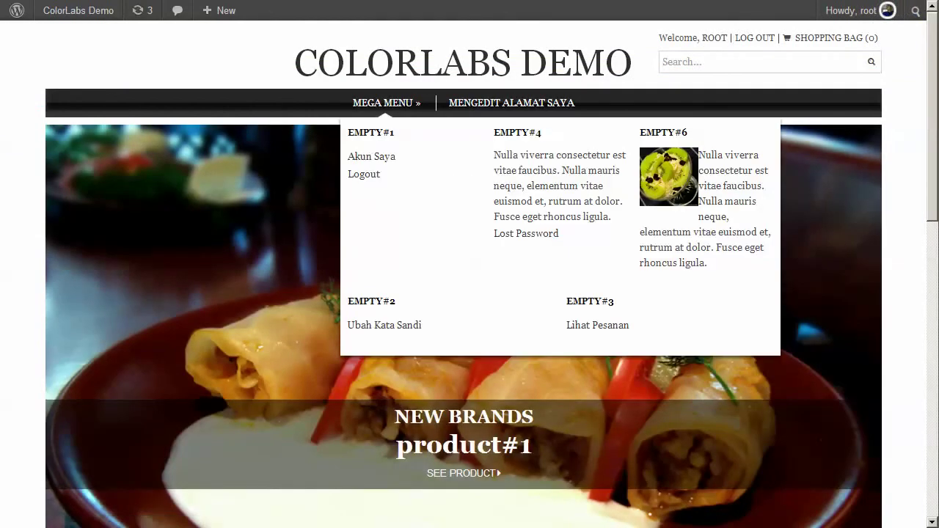
pyautogui.hotkey('alt', 'Left')
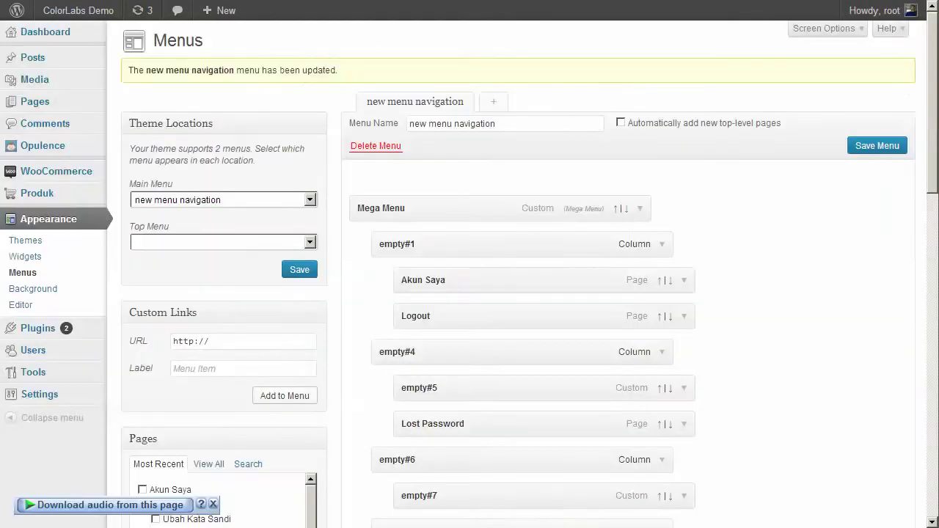
# Add padding-right:5px; to the image style in empty#7's description and save the menu
pyautogui.scroll(-1, 518, 274)
pyautogui.click(683, 422)
pyautogui.scroll(-3, 682, 422)
pyautogui.click(465, 339)
pyautogui.write('padding-')
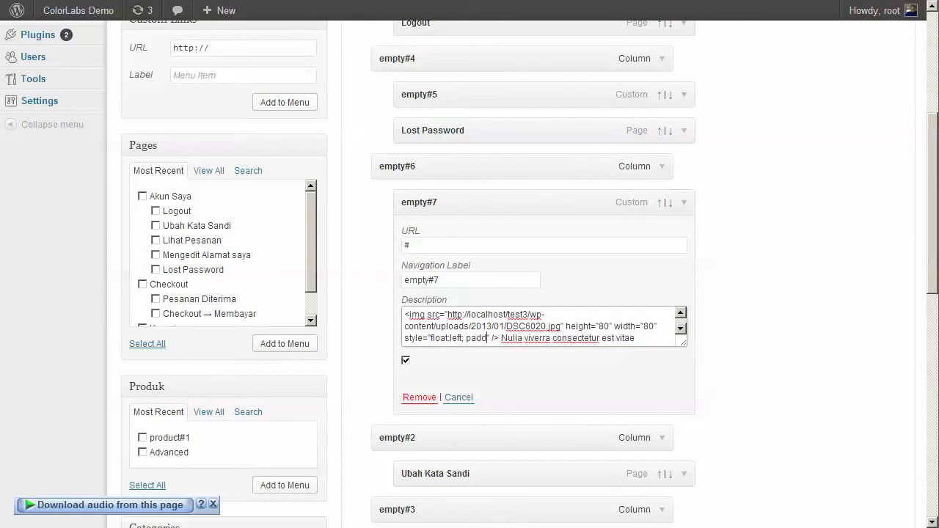
pyautogui.write('right')
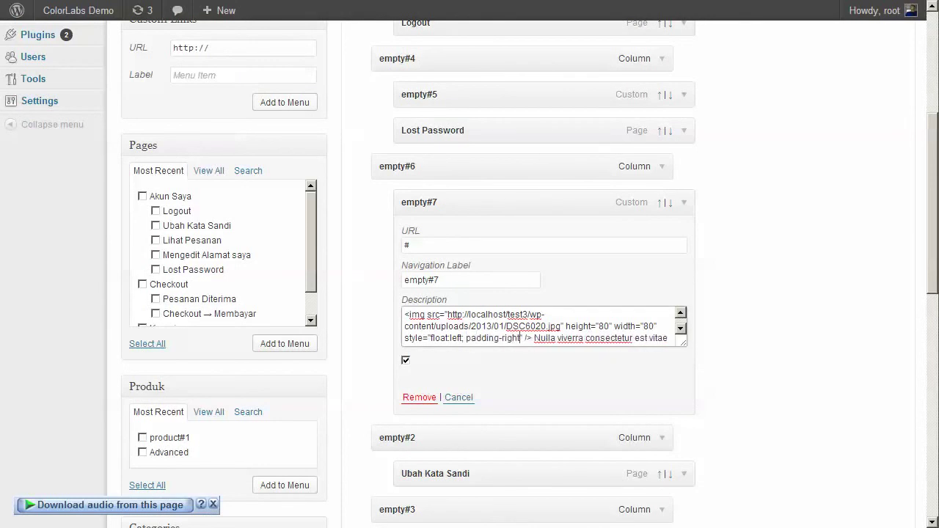
pyautogui.write(':')
pyautogui.write('5px;')
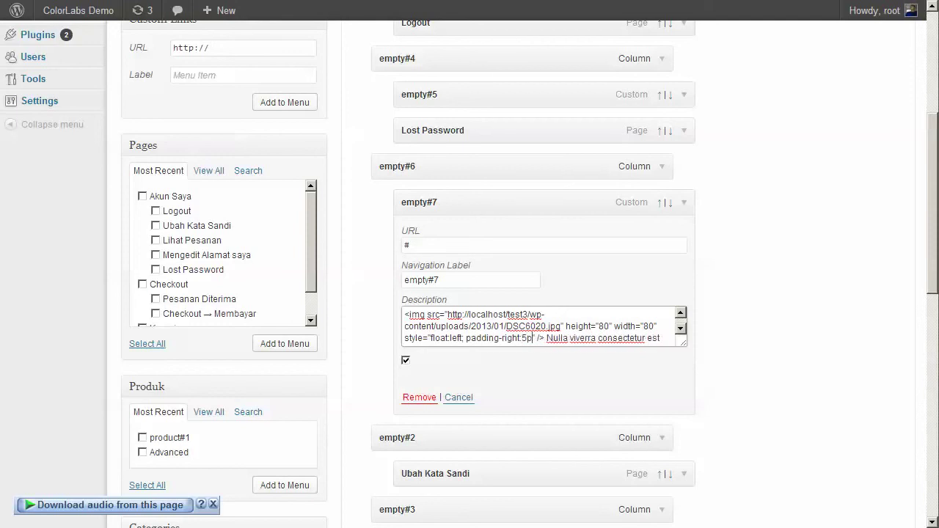
pyautogui.scroll(4, 514, 274)
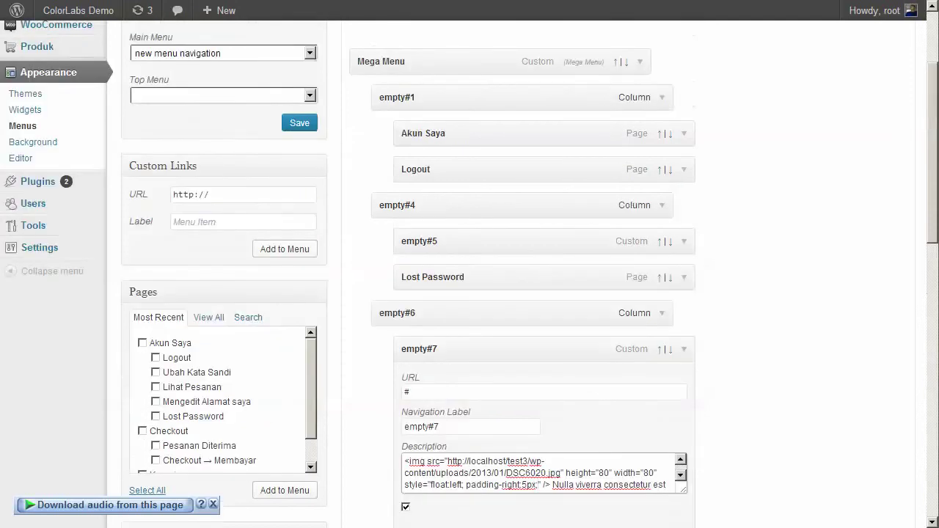
pyautogui.click(877, 146)
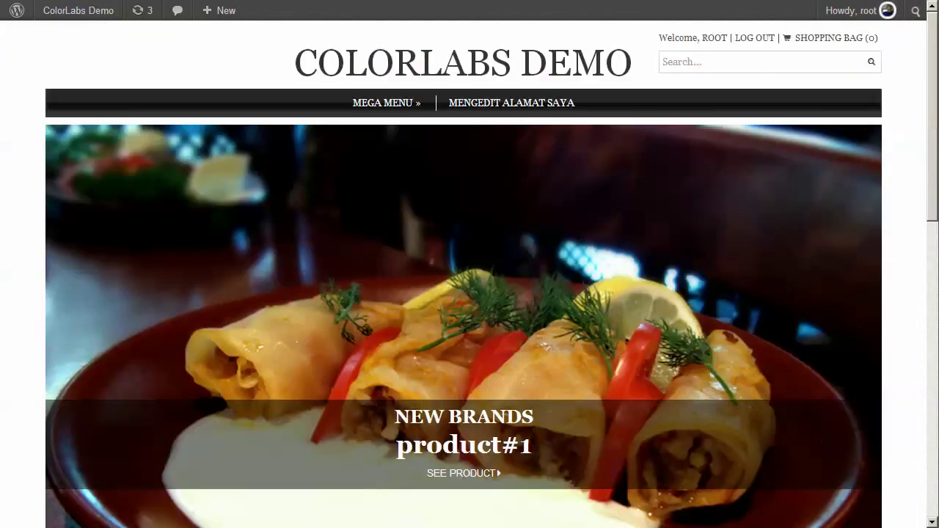
# Reload the site and check the spacing between the image and text in the Mega Menu's empty#6 column
pyautogui.rightClick(213, 60)
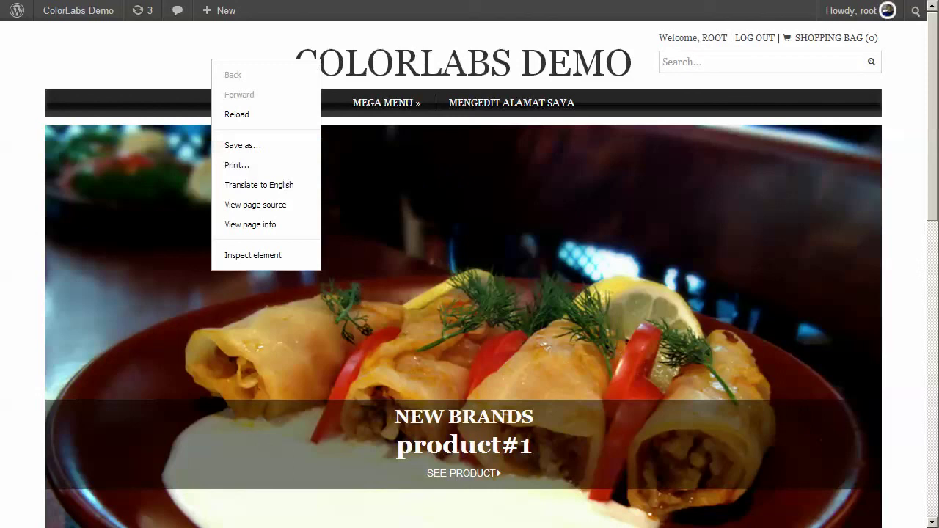
pyautogui.click(234, 115)
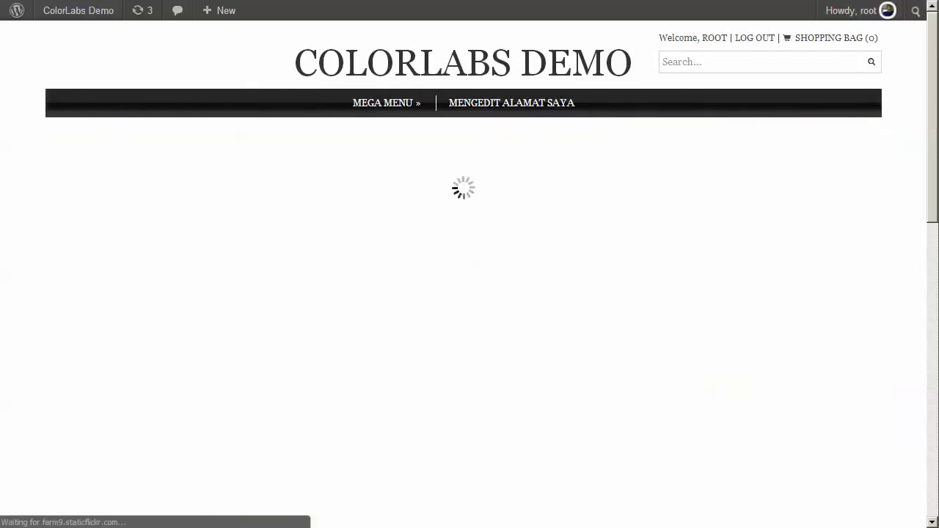
pyautogui.moveTo(386, 103)
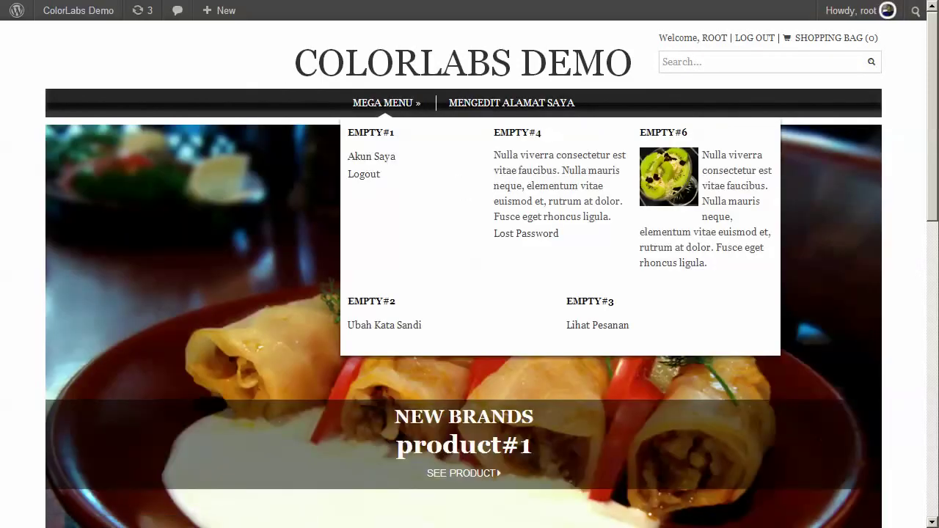
pyautogui.moveTo(691, 232); pyautogui.dragTo(711, 263)
pyautogui.click(693, 275)
# Switch to Notepad and replace its text with "ok that's it how to use the mega menu an"
pyautogui.hotkey('alt', 'Tab')
pyautogui.hotkey('ctrl', 'a')
pyautogui.write('ok t')
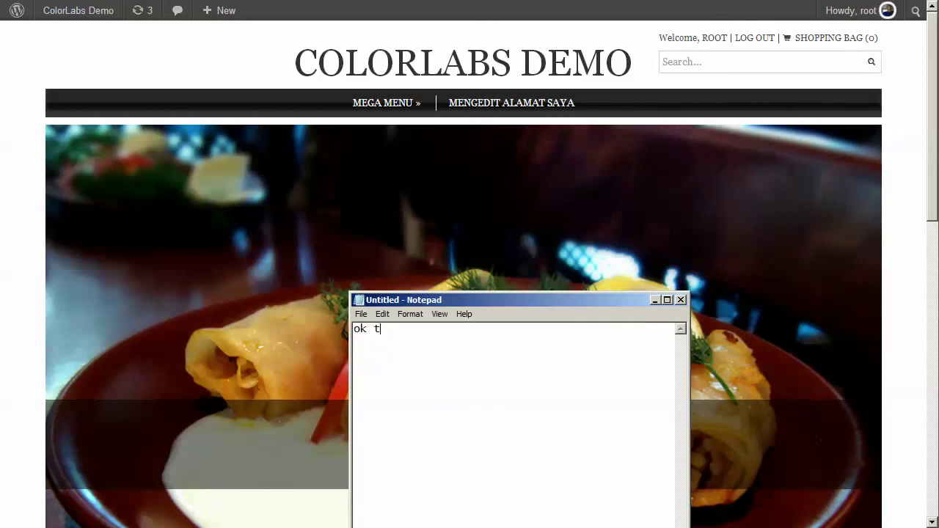
pyautogui.write("hat's it how to use the mge")
pyautogui.press('BackSpace')
pyautogui.press('BackSpace')
pyautogui.press('BackSpace')
pyautogui.write('ega menu an')
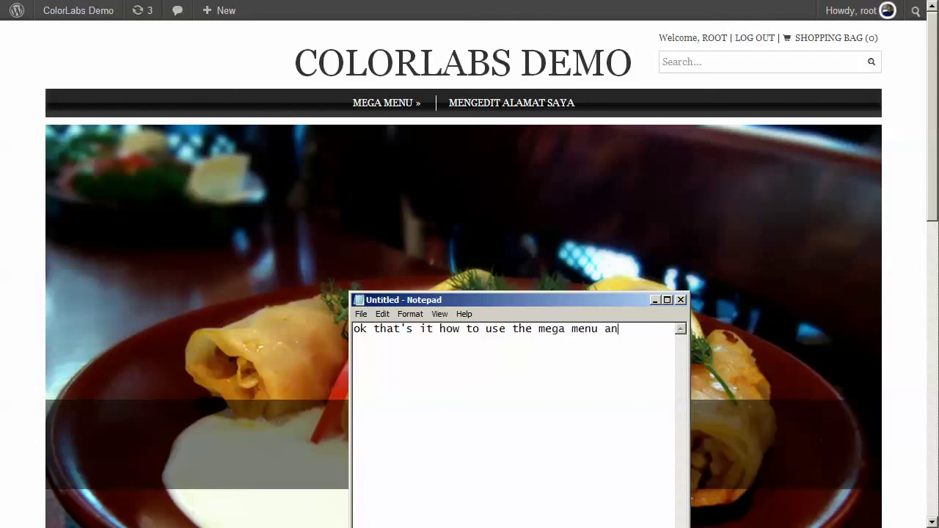